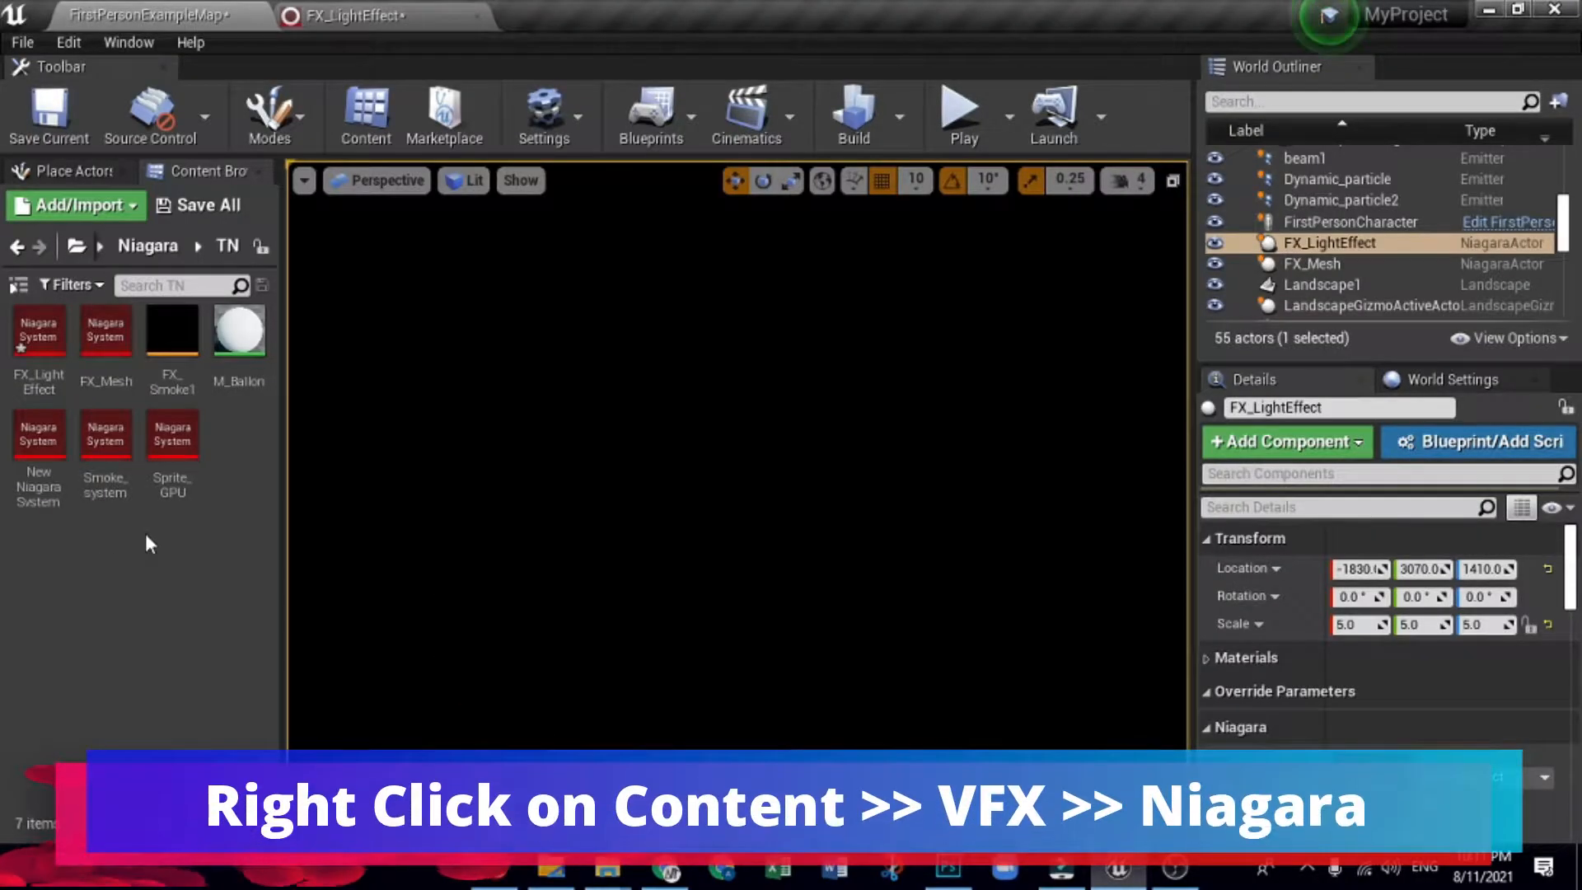
Step: Create a new Niagara System in the TN folder from selected emitters, using the Simple Sprite Burst template
right_click(146, 536)
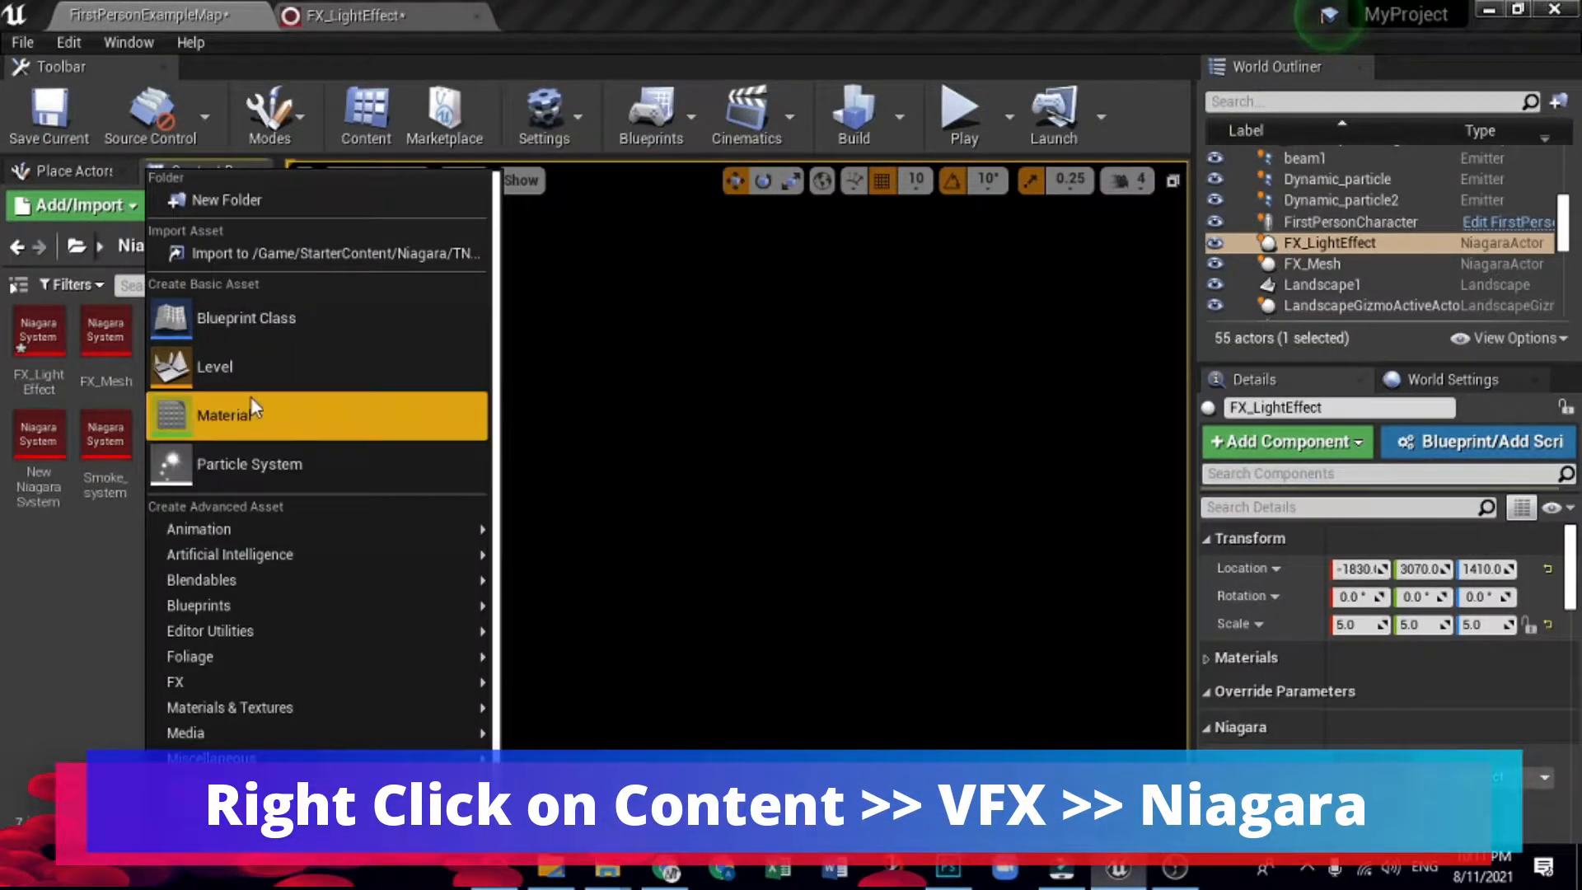
mouse_move(263, 636)
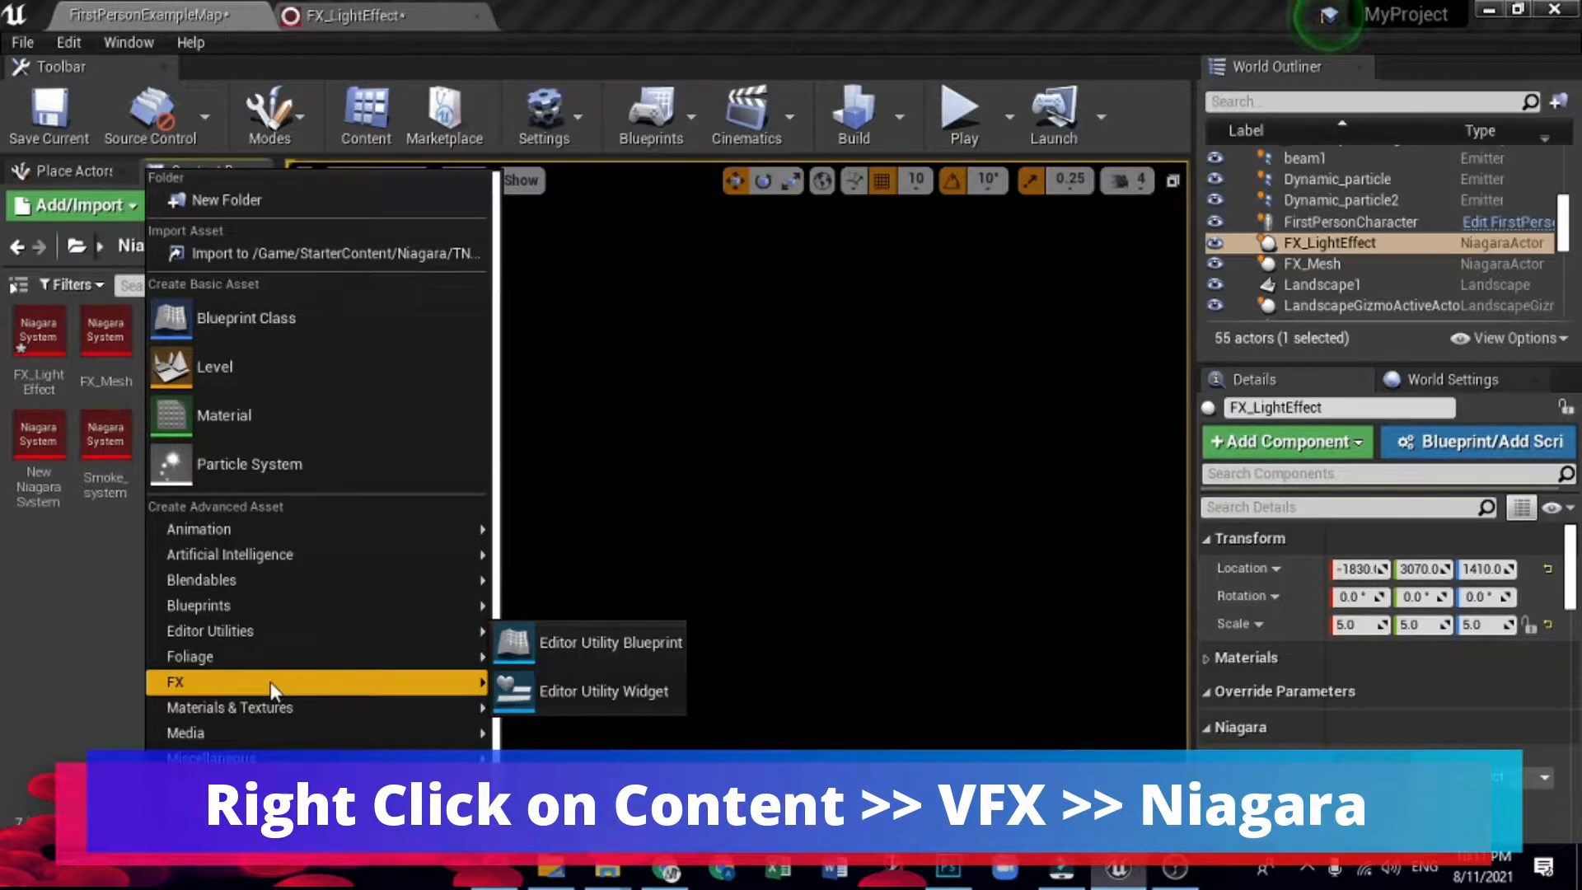
mouse_move(281, 681)
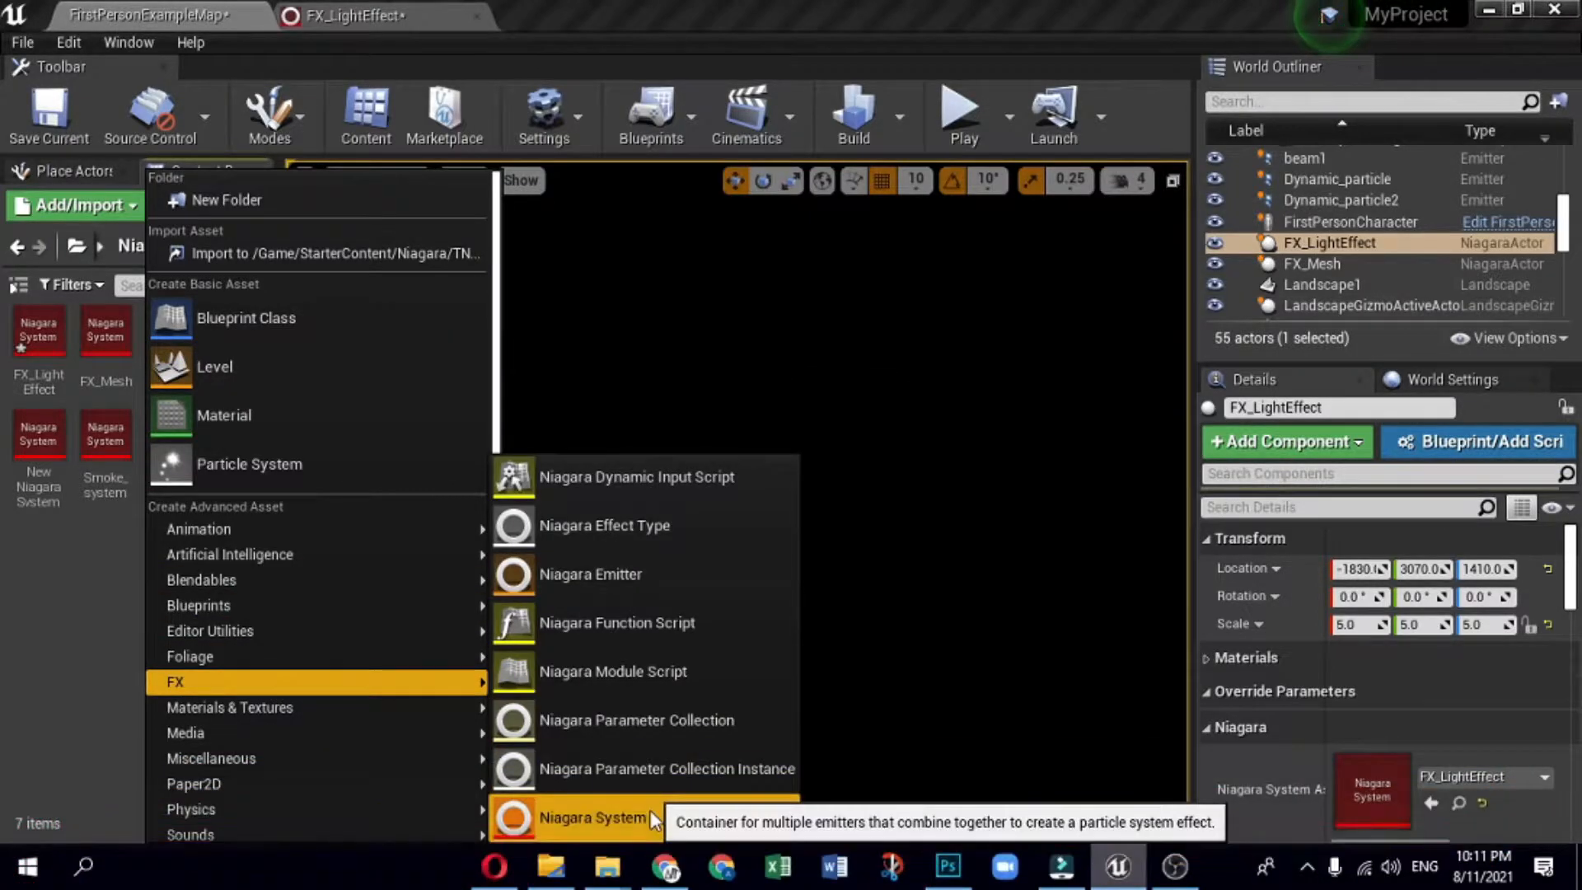
left_click(650, 809)
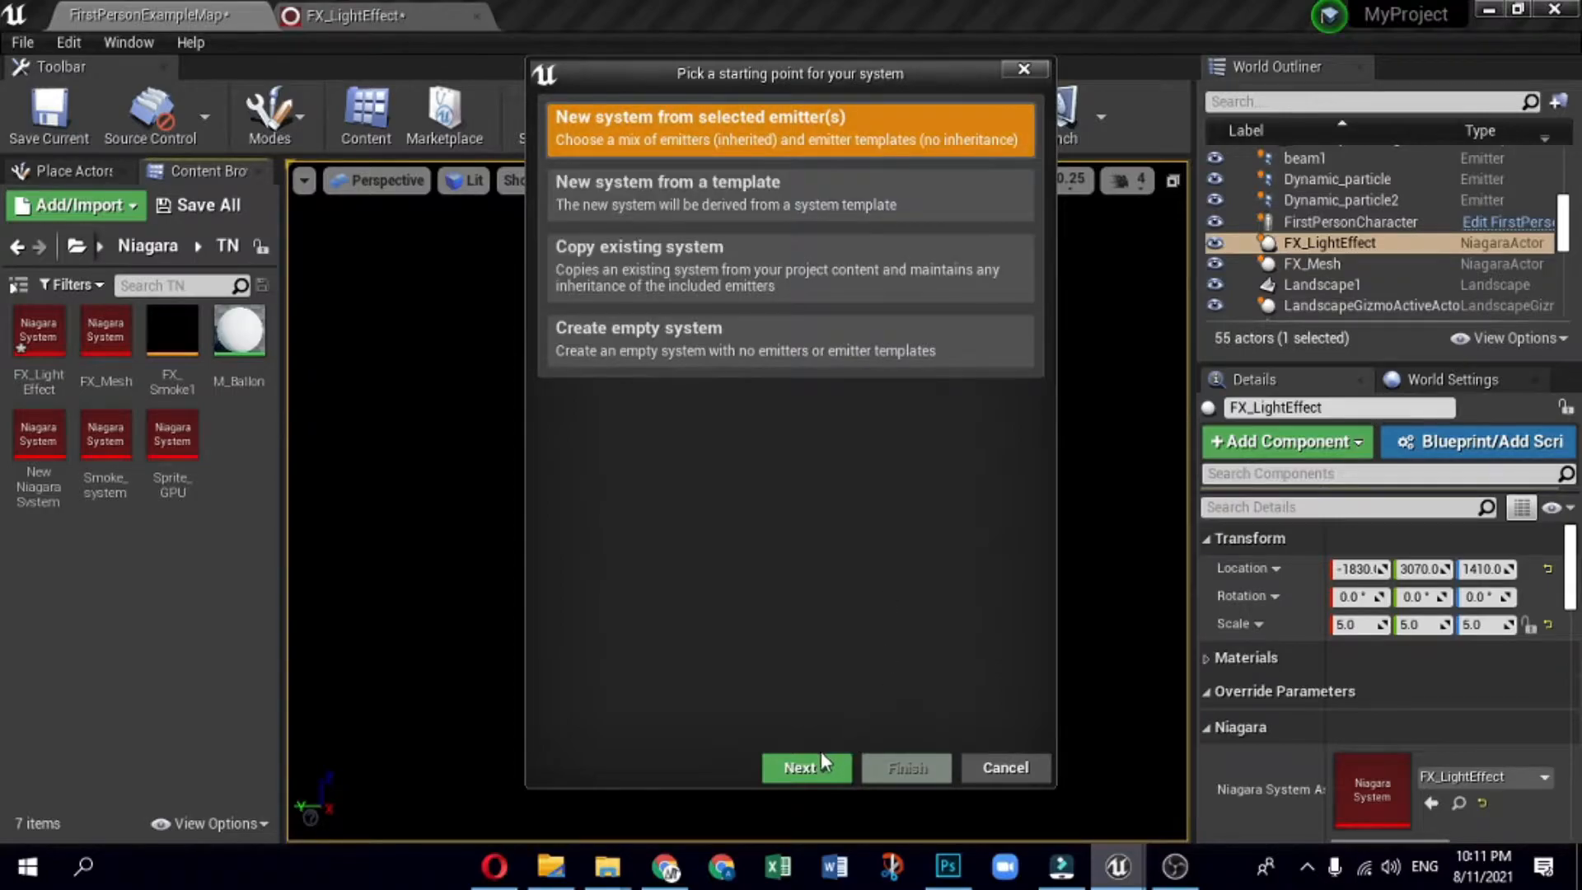
left_click(798, 761)
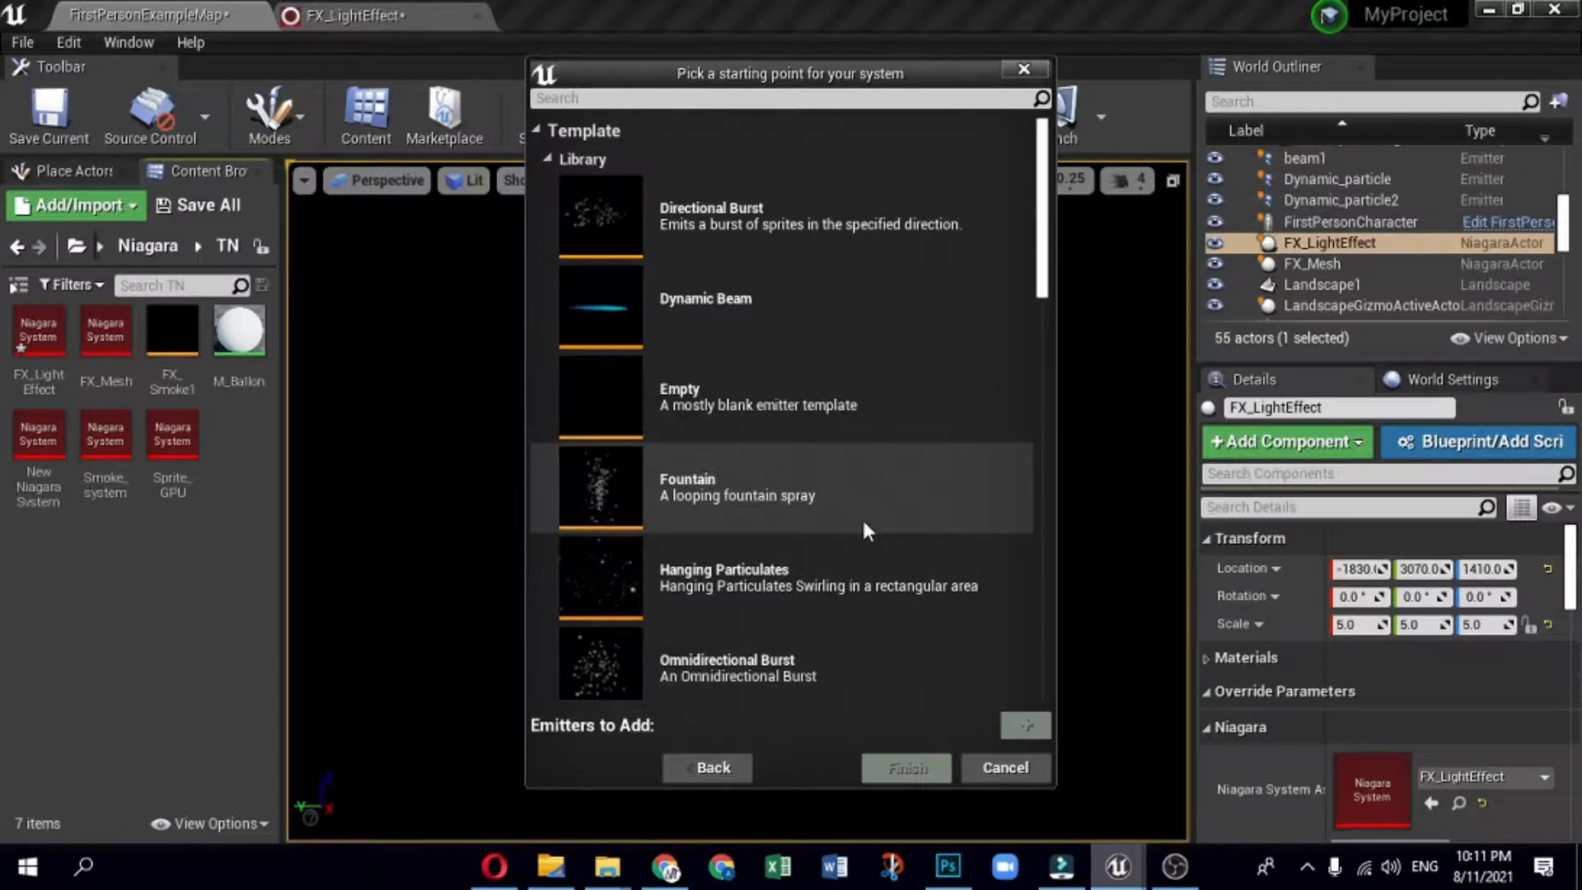
scroll(862, 516, "down", 1)
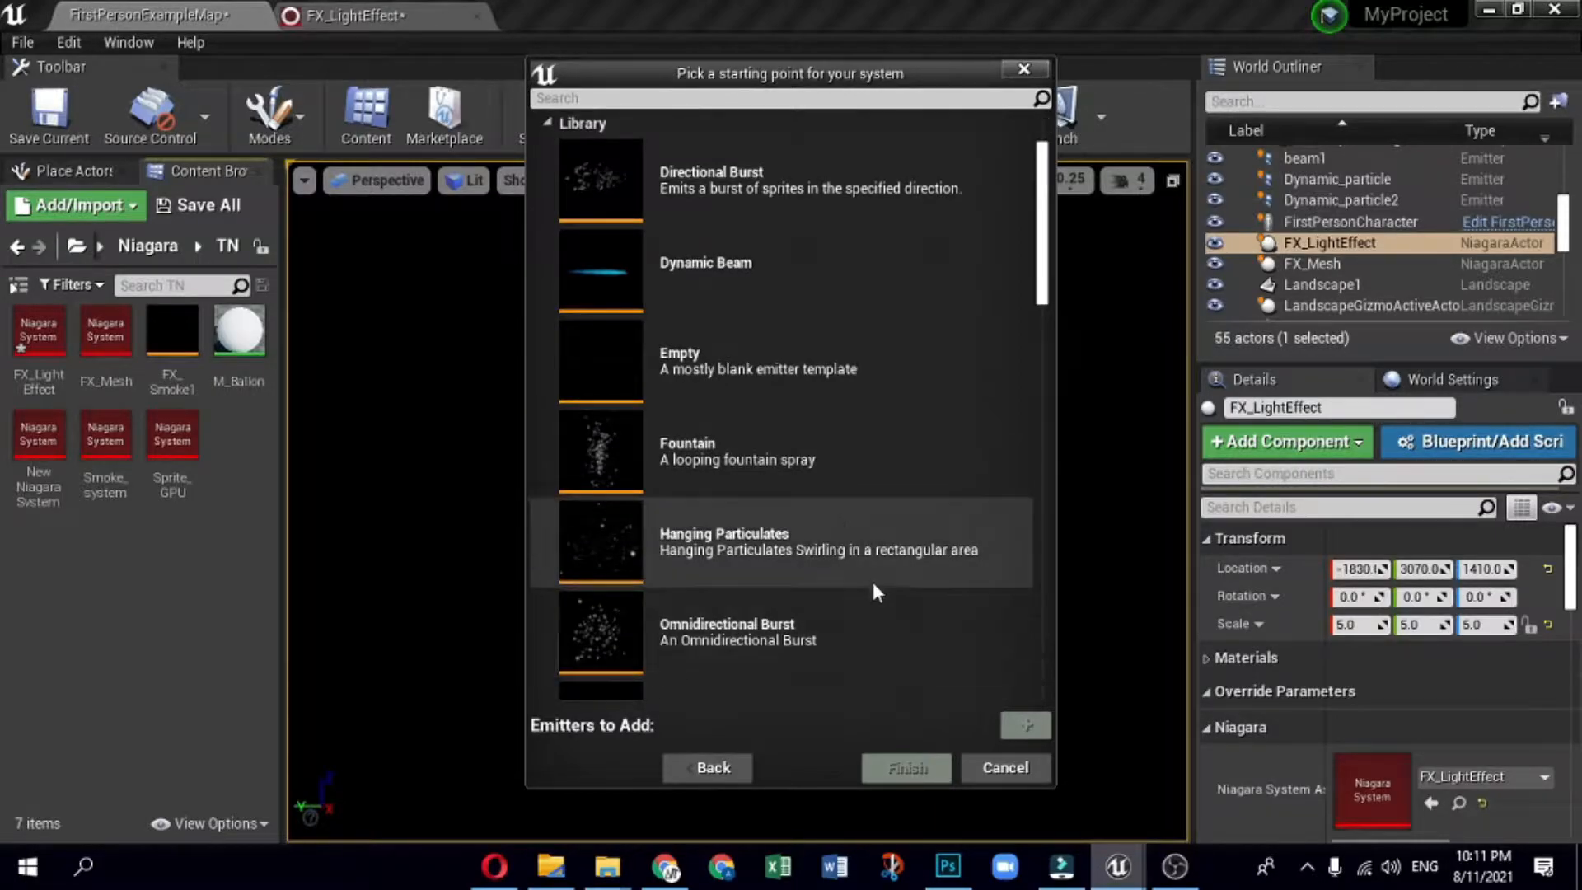
scroll(873, 582, "down", 1)
left_click(845, 680)
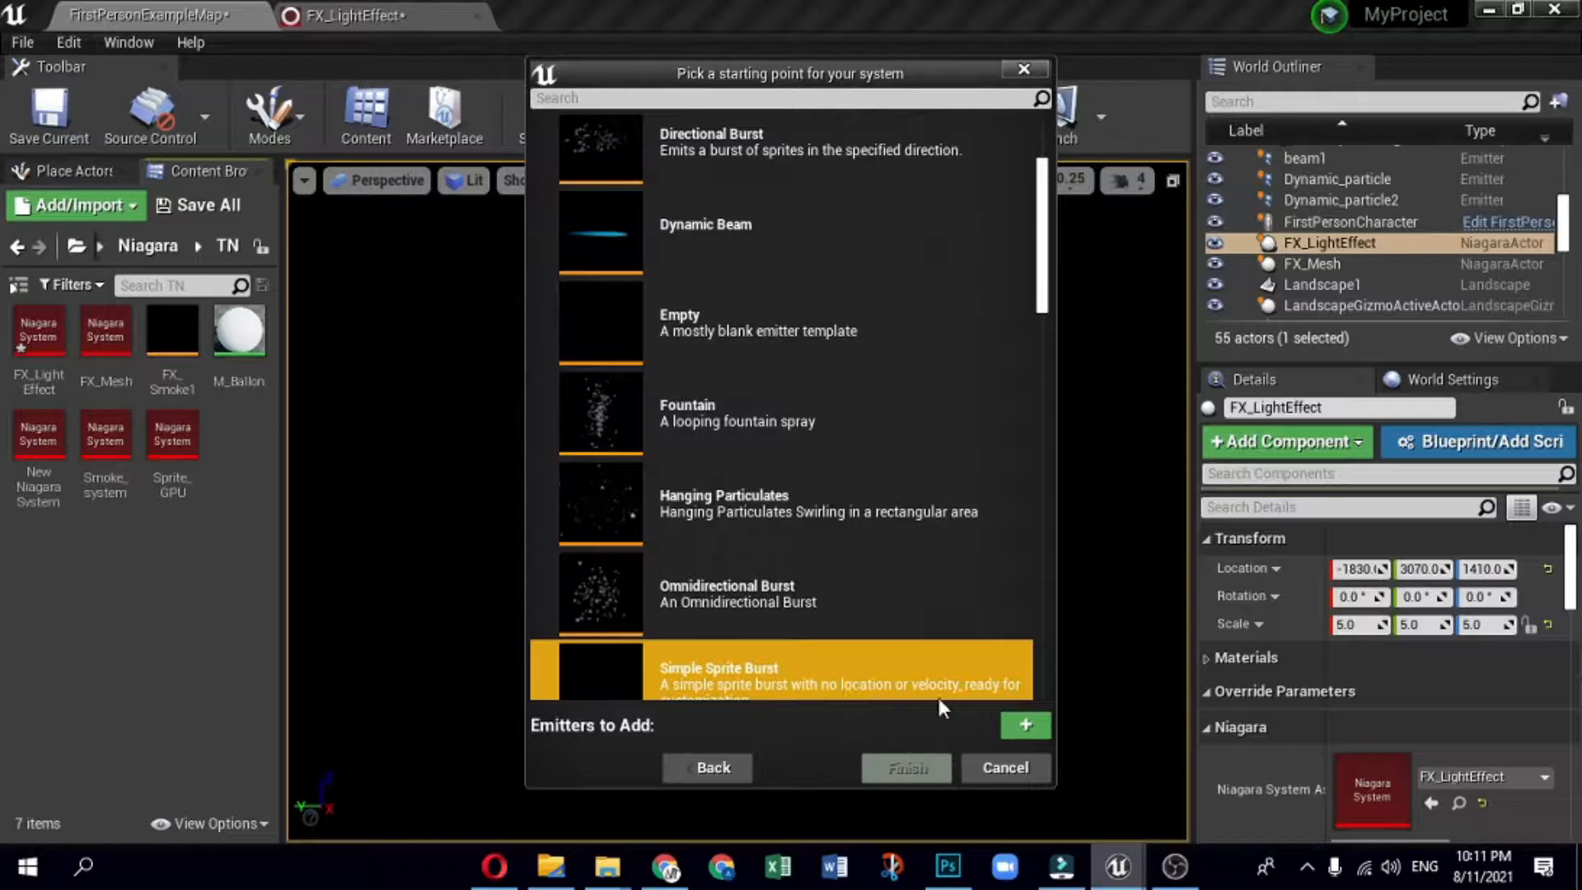
left_click(1012, 727)
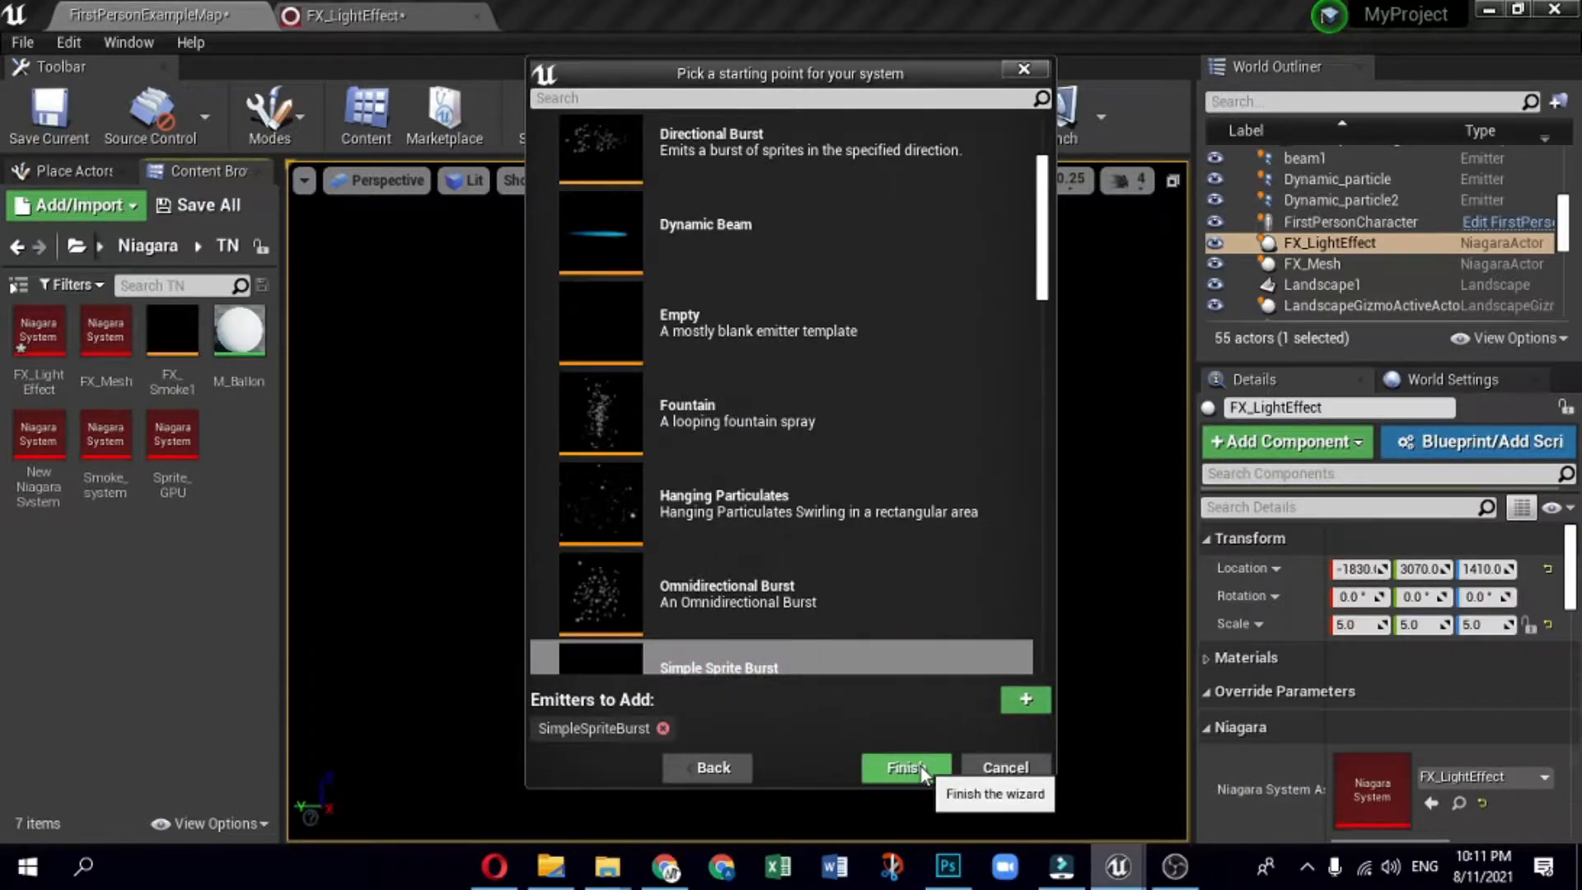
left_click(905, 768)
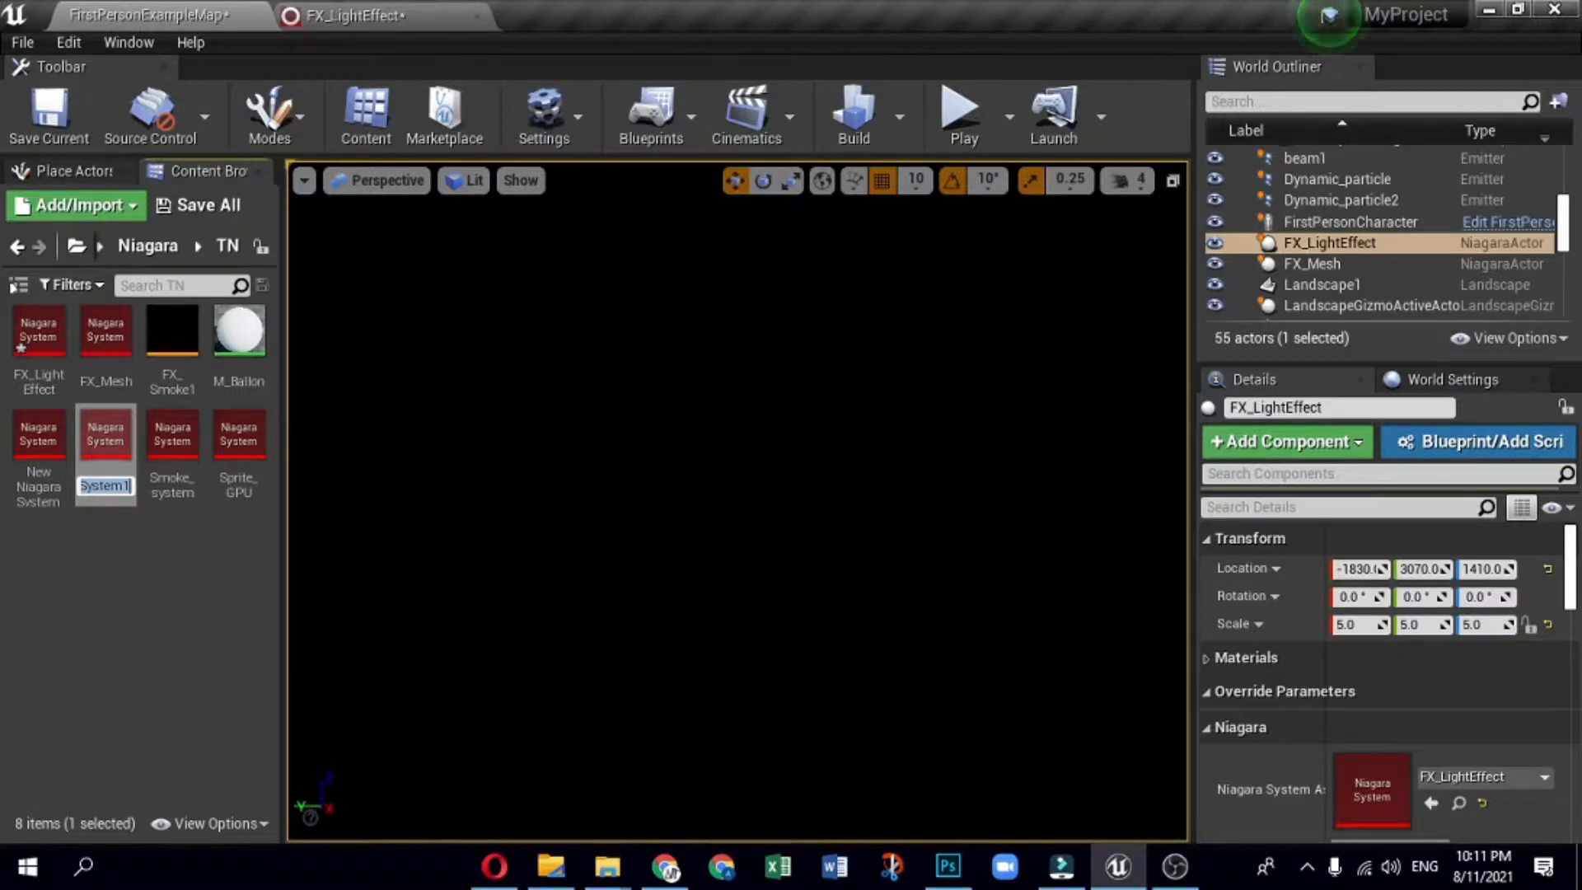
Step: Name the new Niagara system Ribbon_System and open it for editing
type("R")
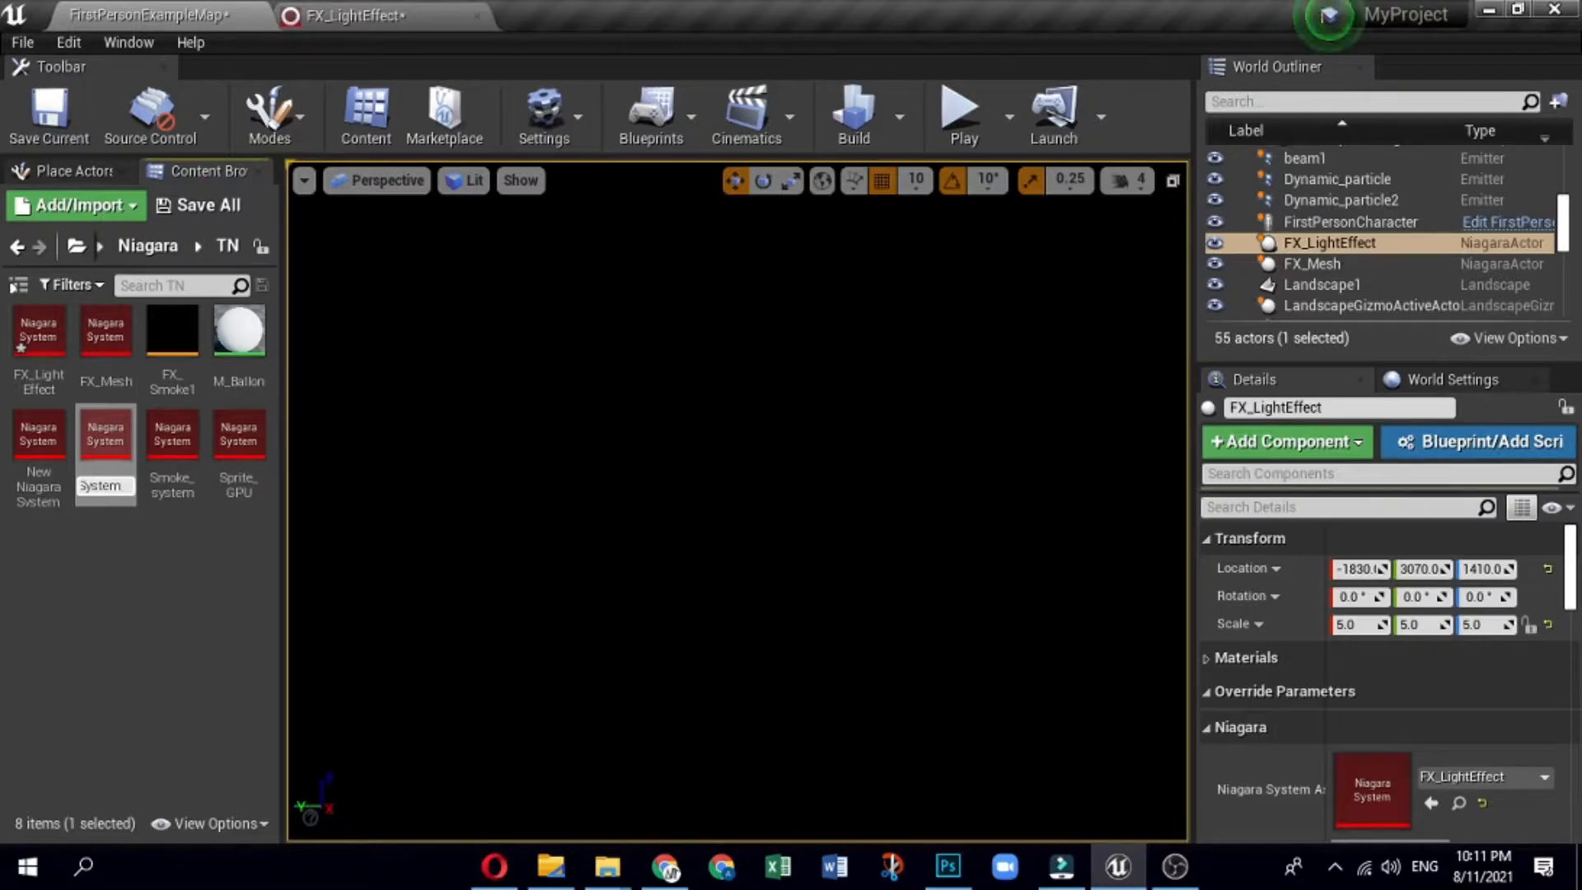
key("Return")
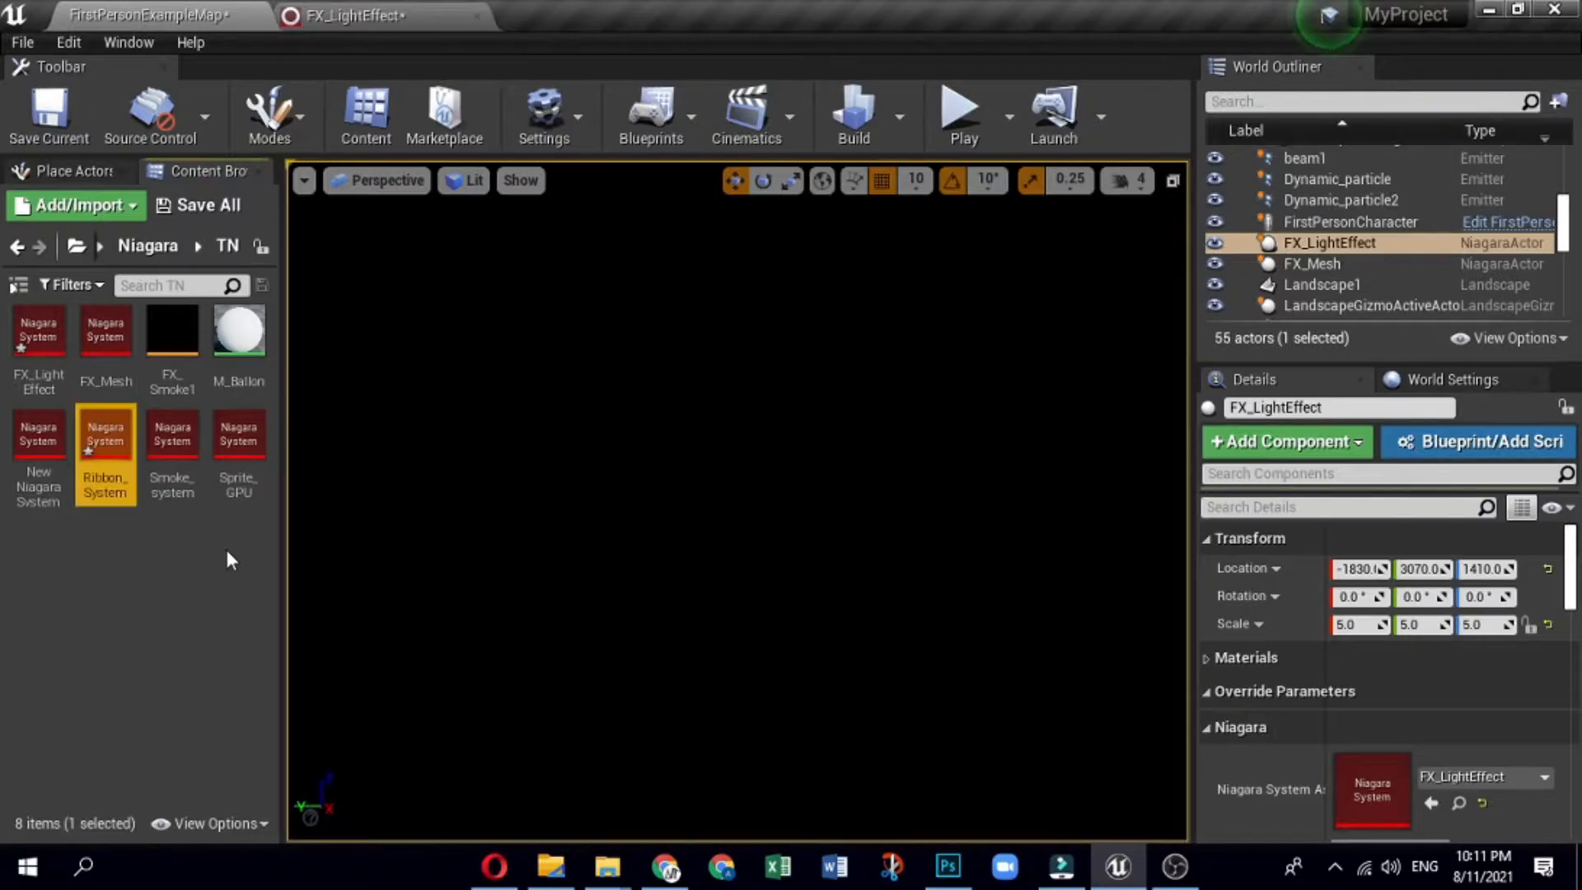
double_click(113, 434)
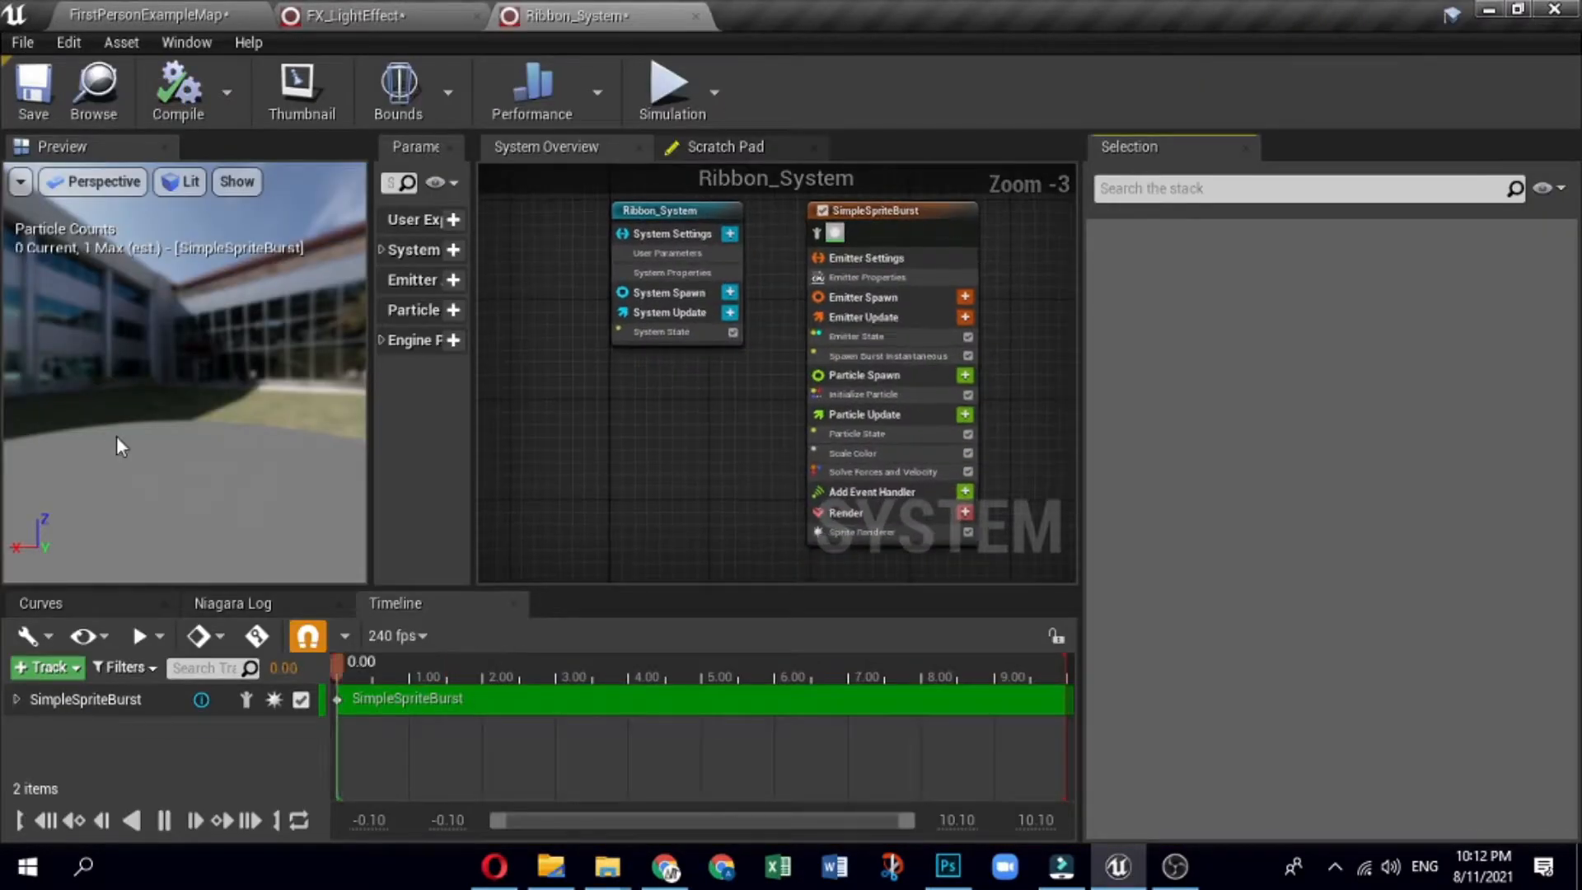
Step: Rename the SimpleSpriteBurst emitter to FX_RibbonSystem
scroll(882, 209, "up", 3)
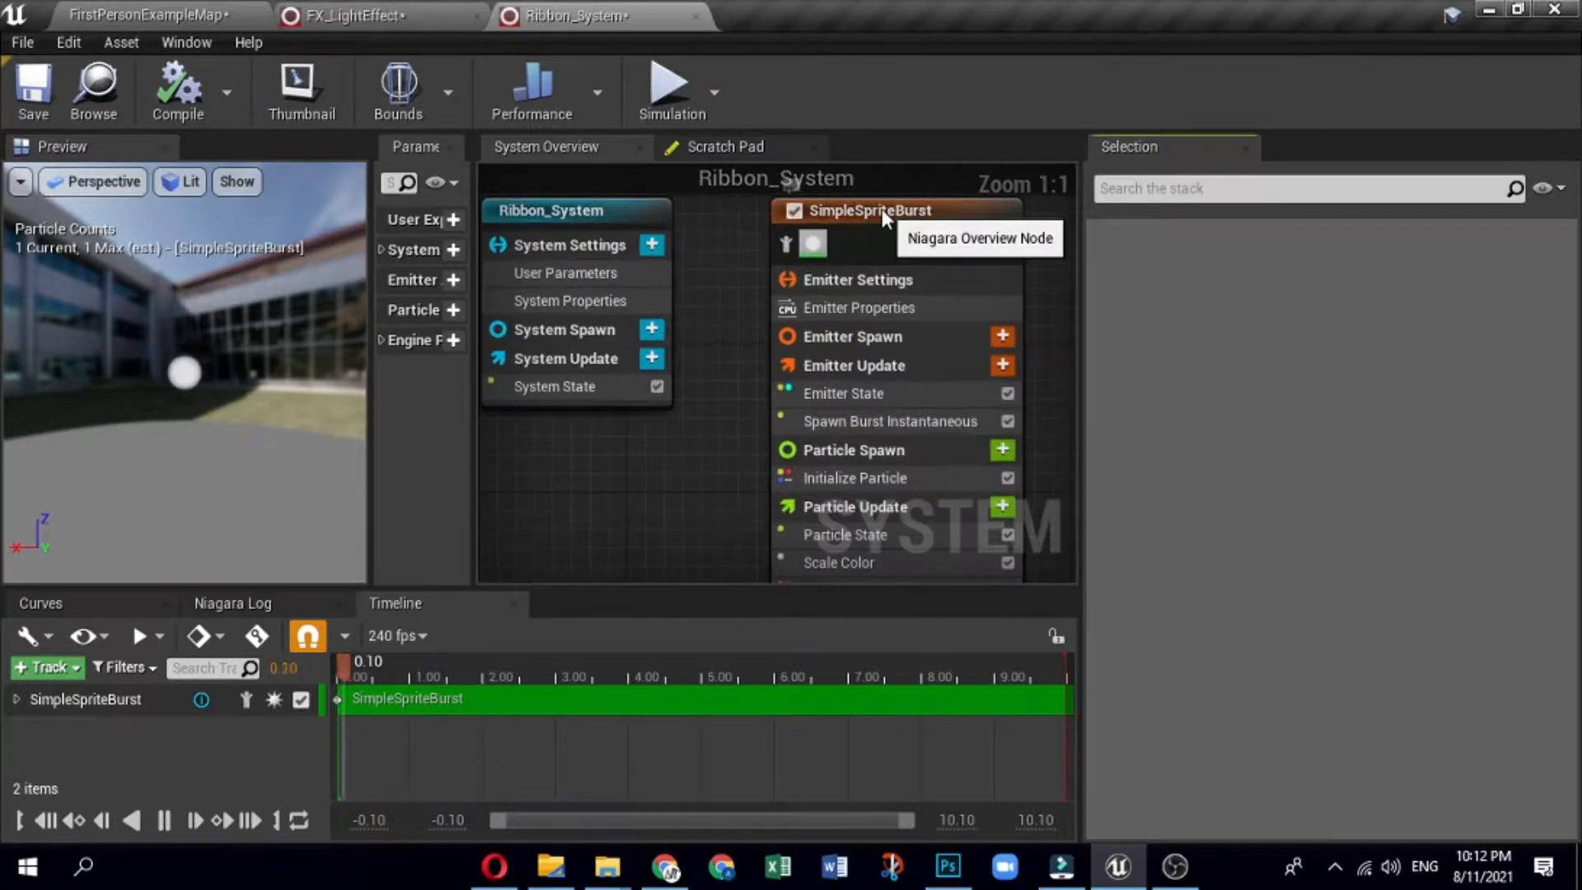
left_click(882, 210)
double_click(881, 209)
type("F")
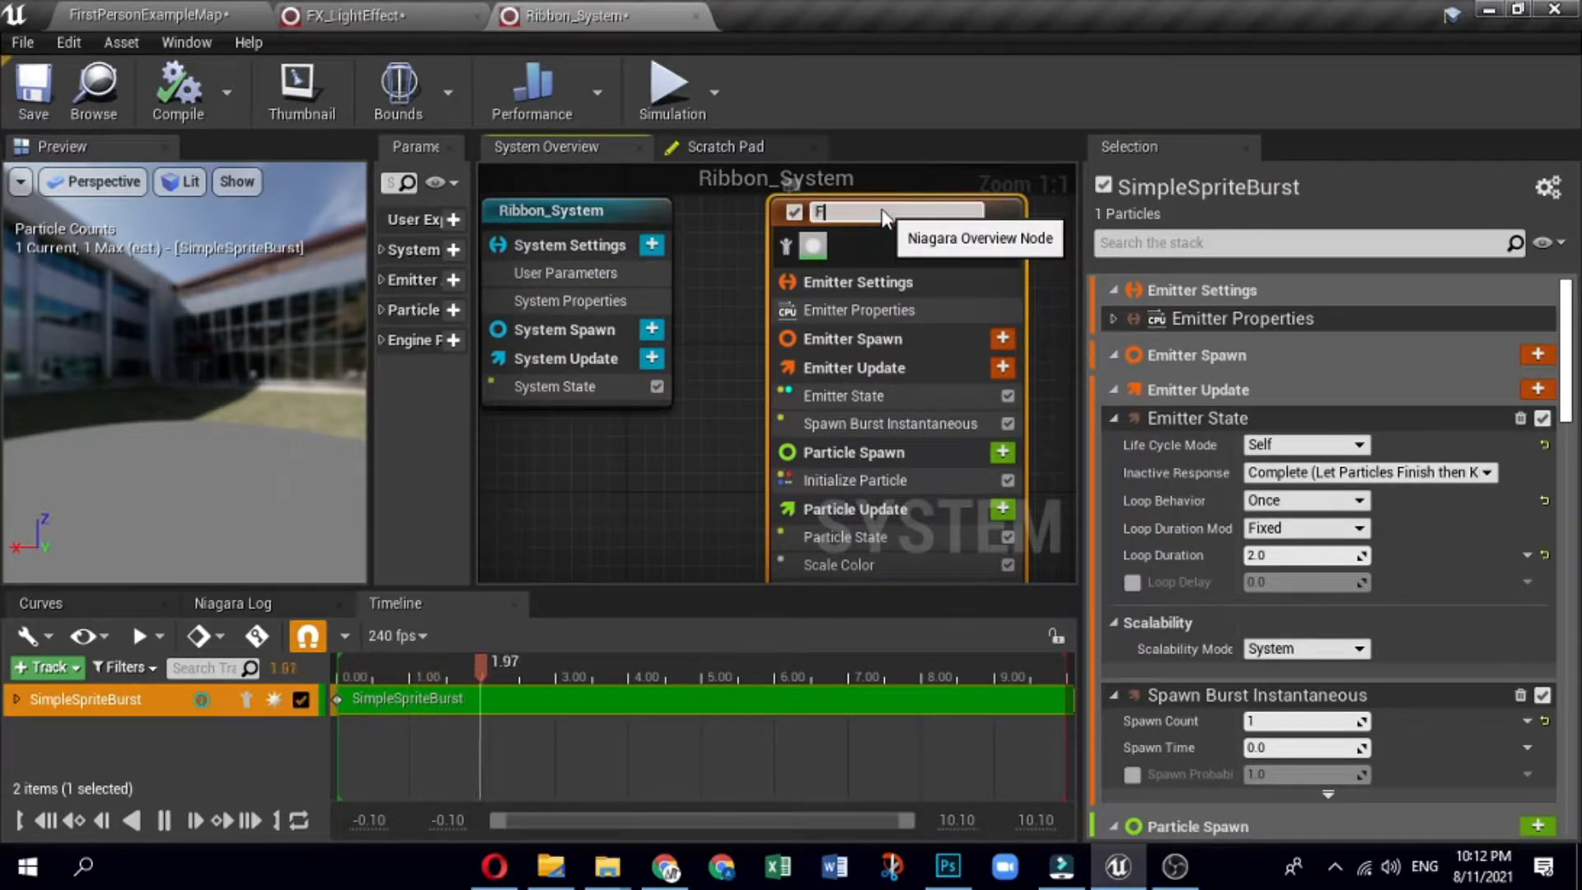
type("X_RibbonS")
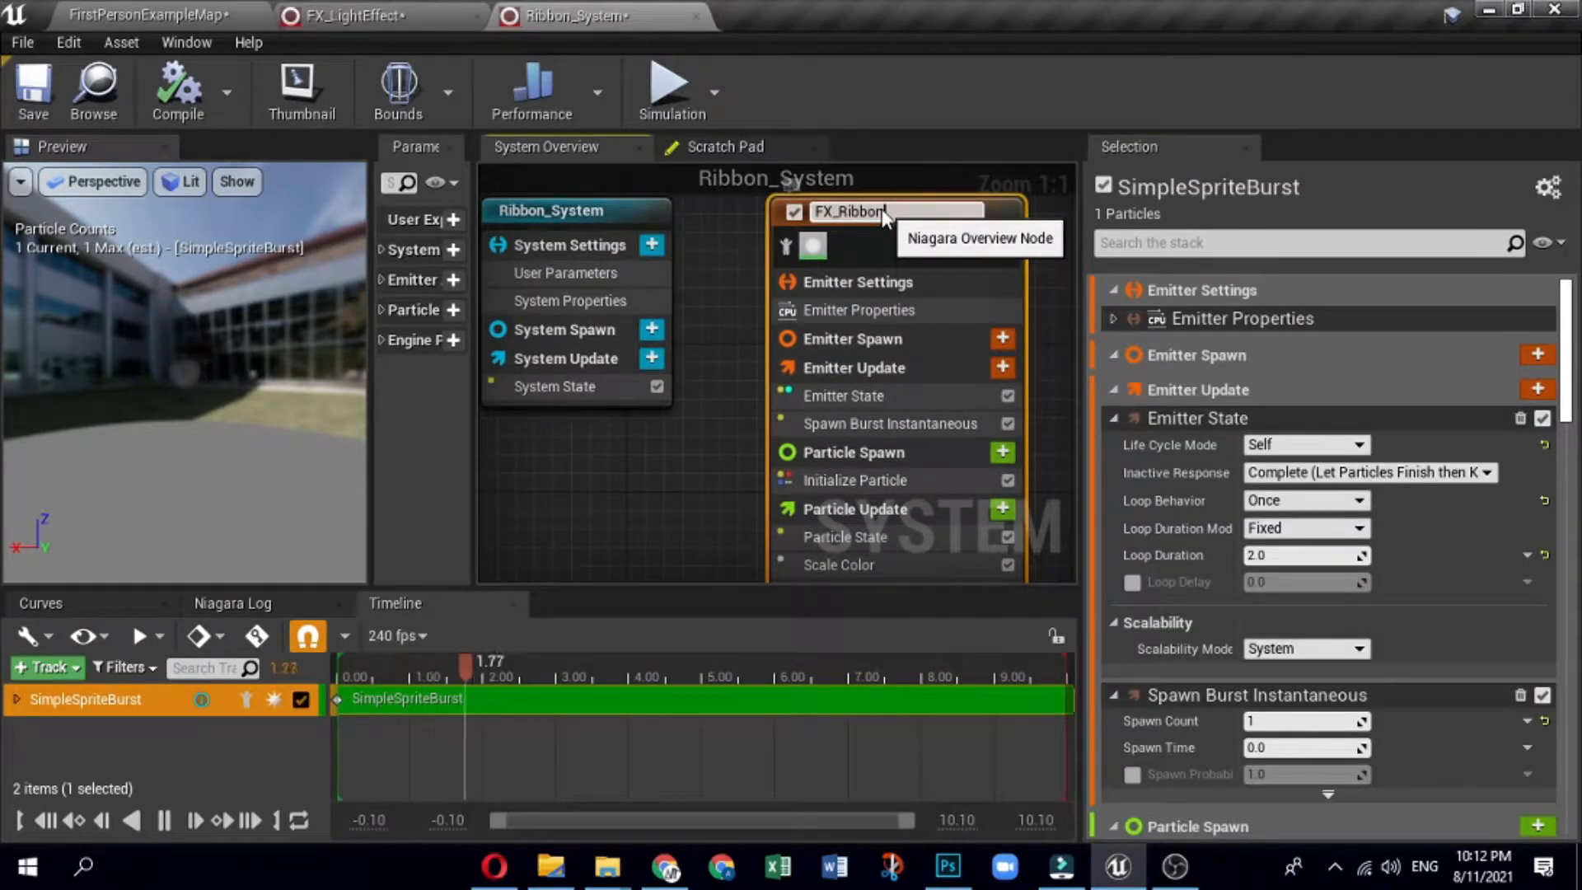
type("ystem")
left_click(687, 433)
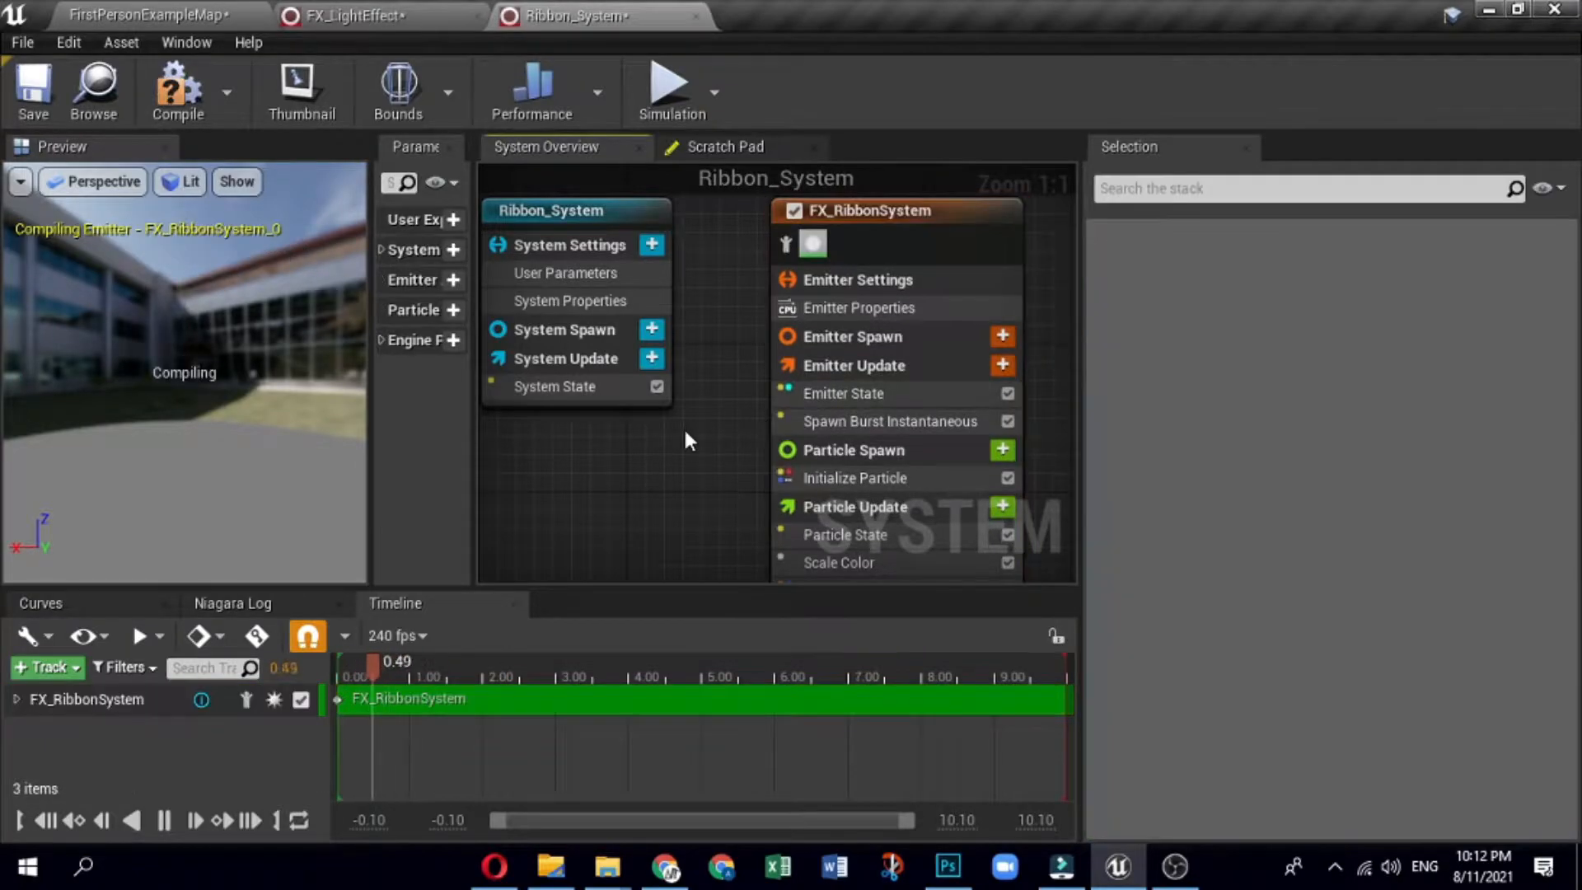
Step: Replace the Sprite Renderer of the FX_RibbonSystem emitter with a Ribbon Renderer
scroll(961, 390, "down", 2)
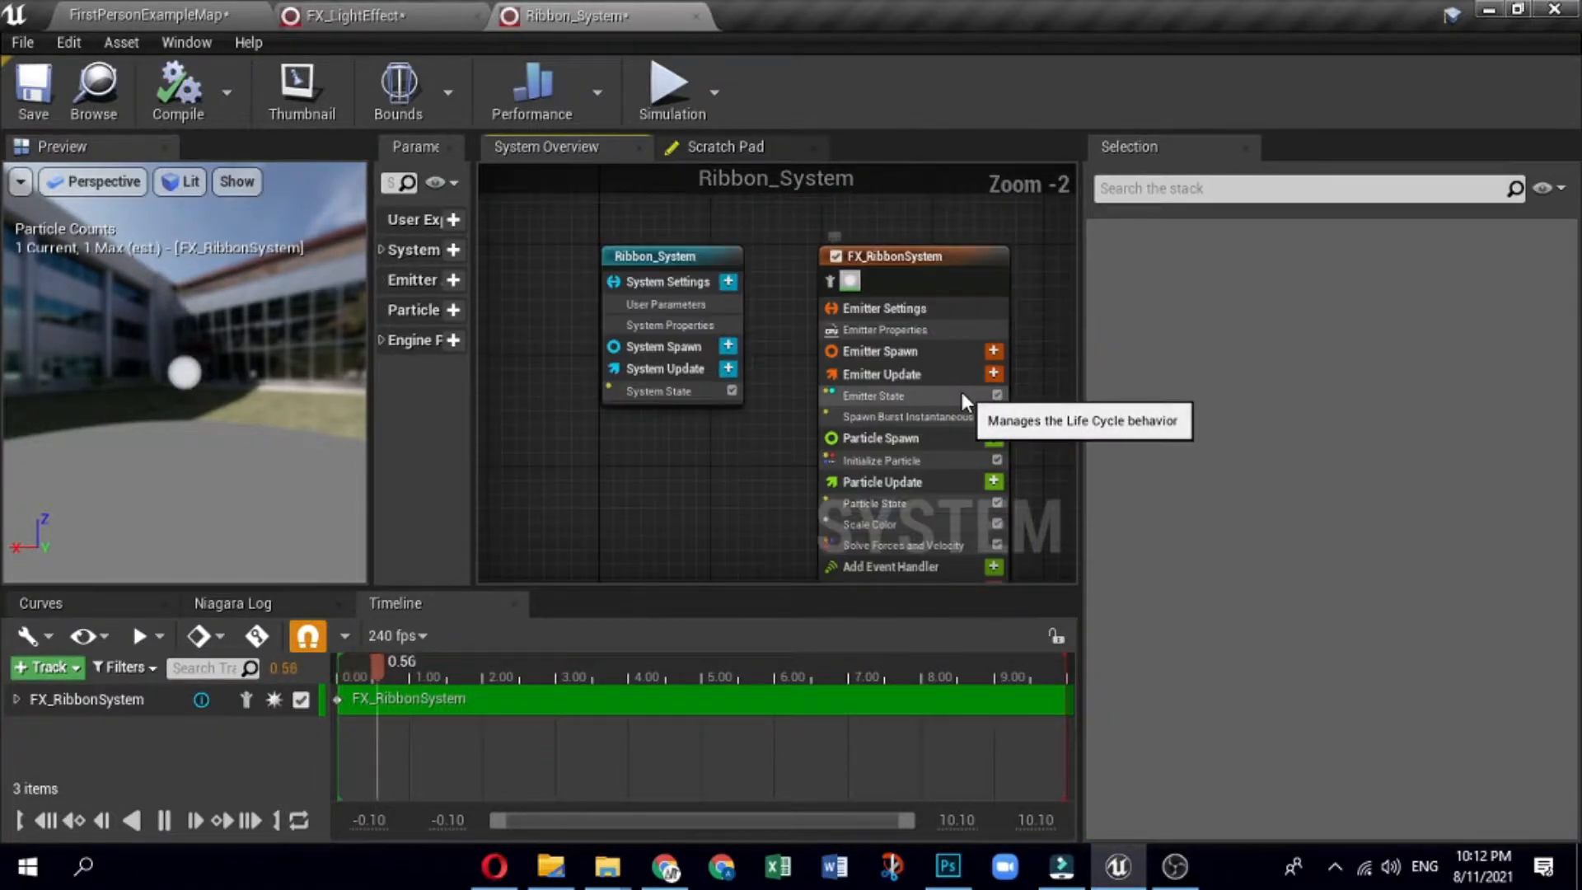
right_click(911, 503)
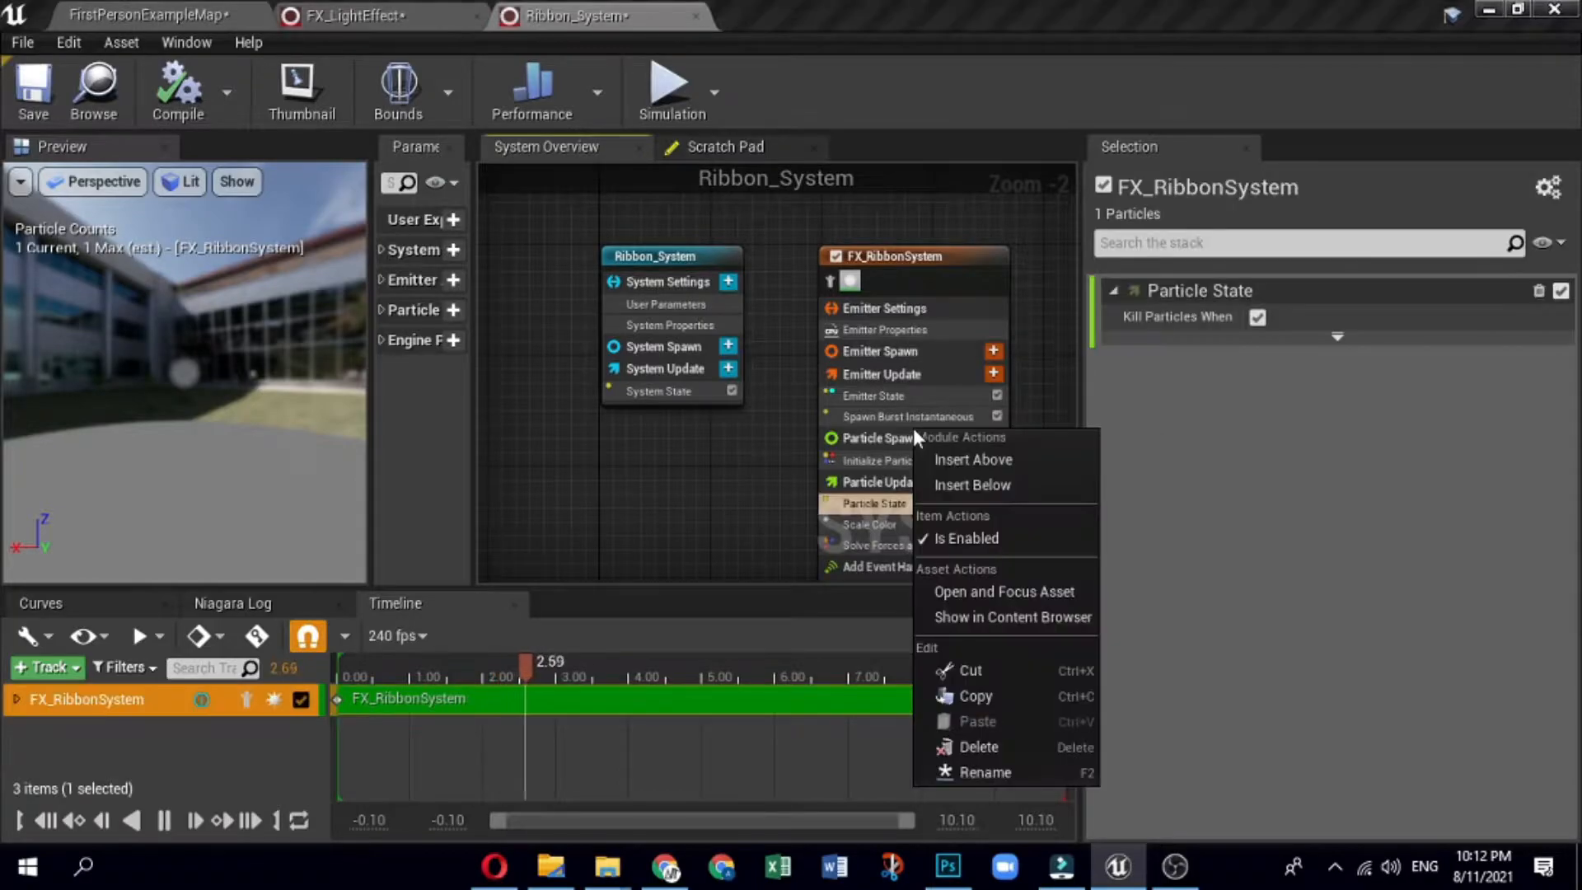
right_click_drag(778, 512, 711, 413)
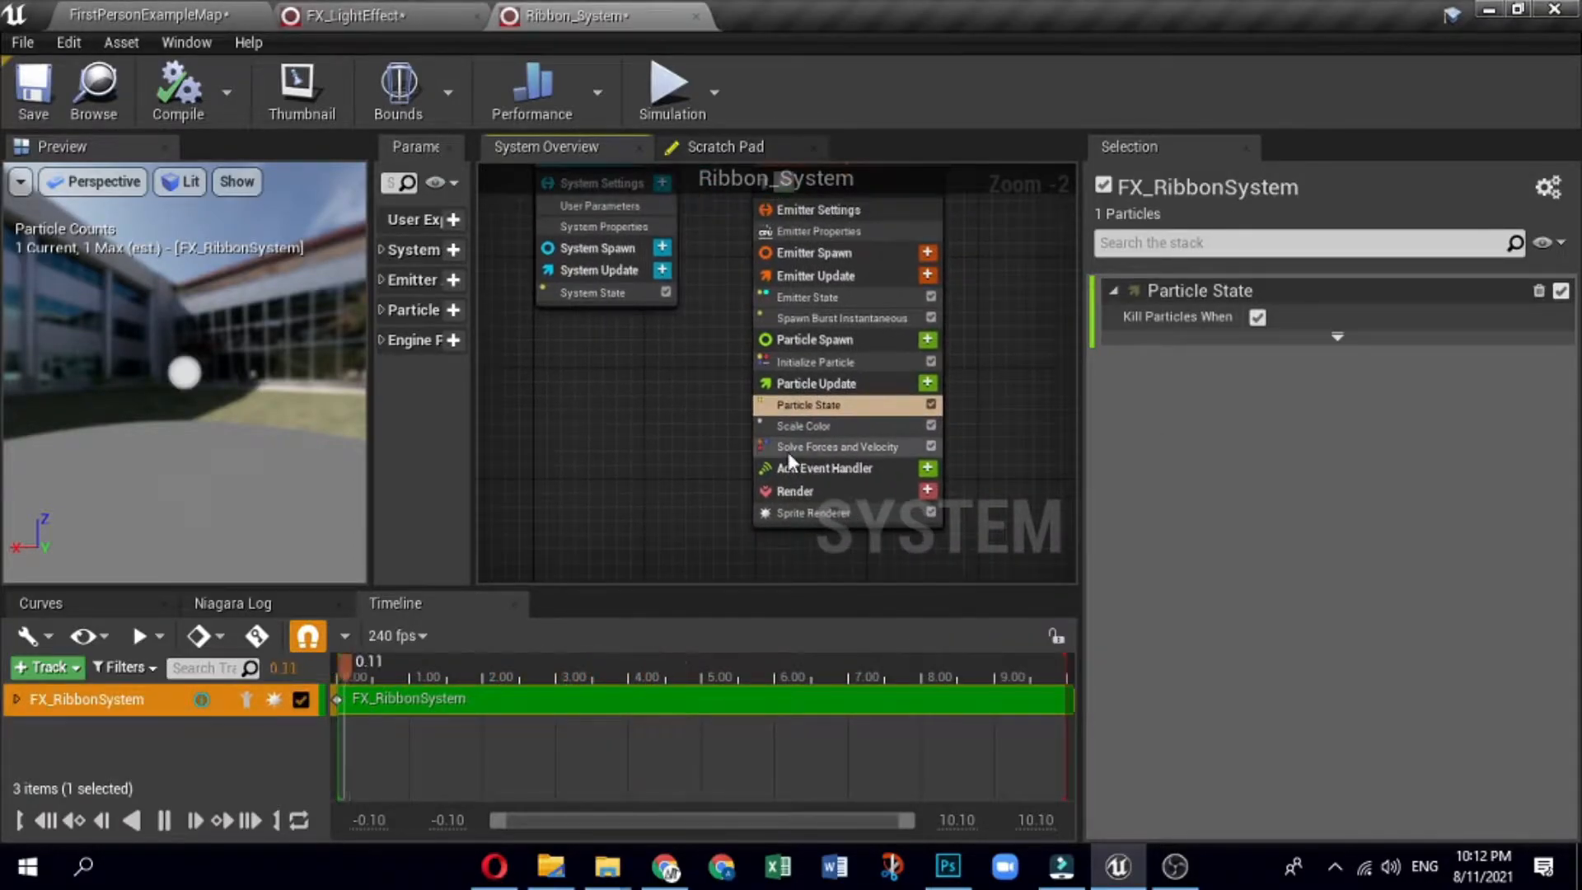
left_click(836, 493)
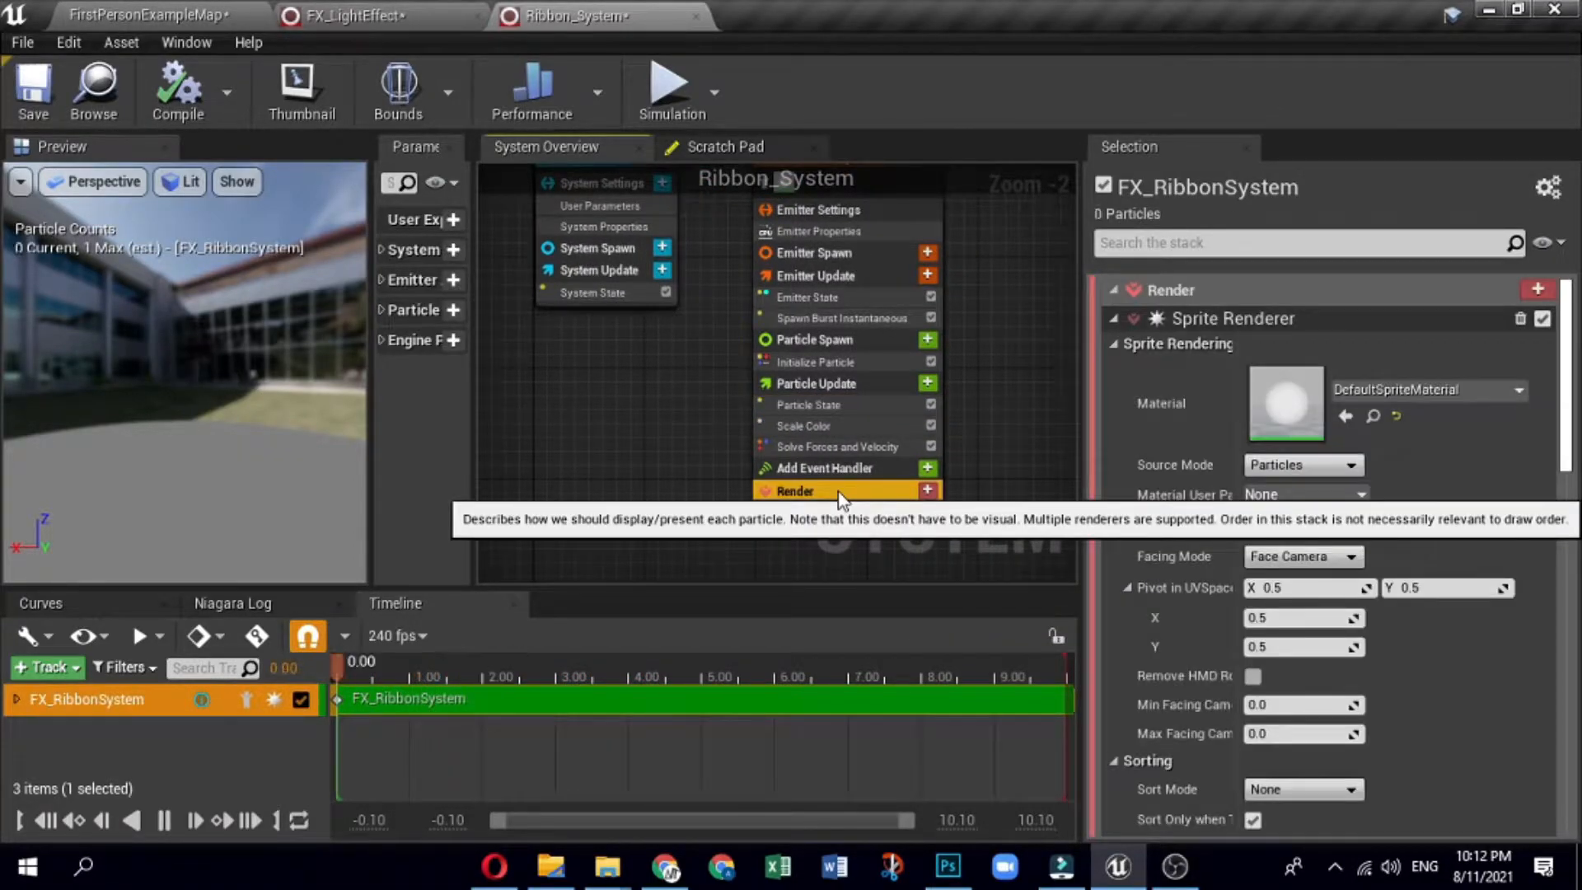
left_click(1520, 320)
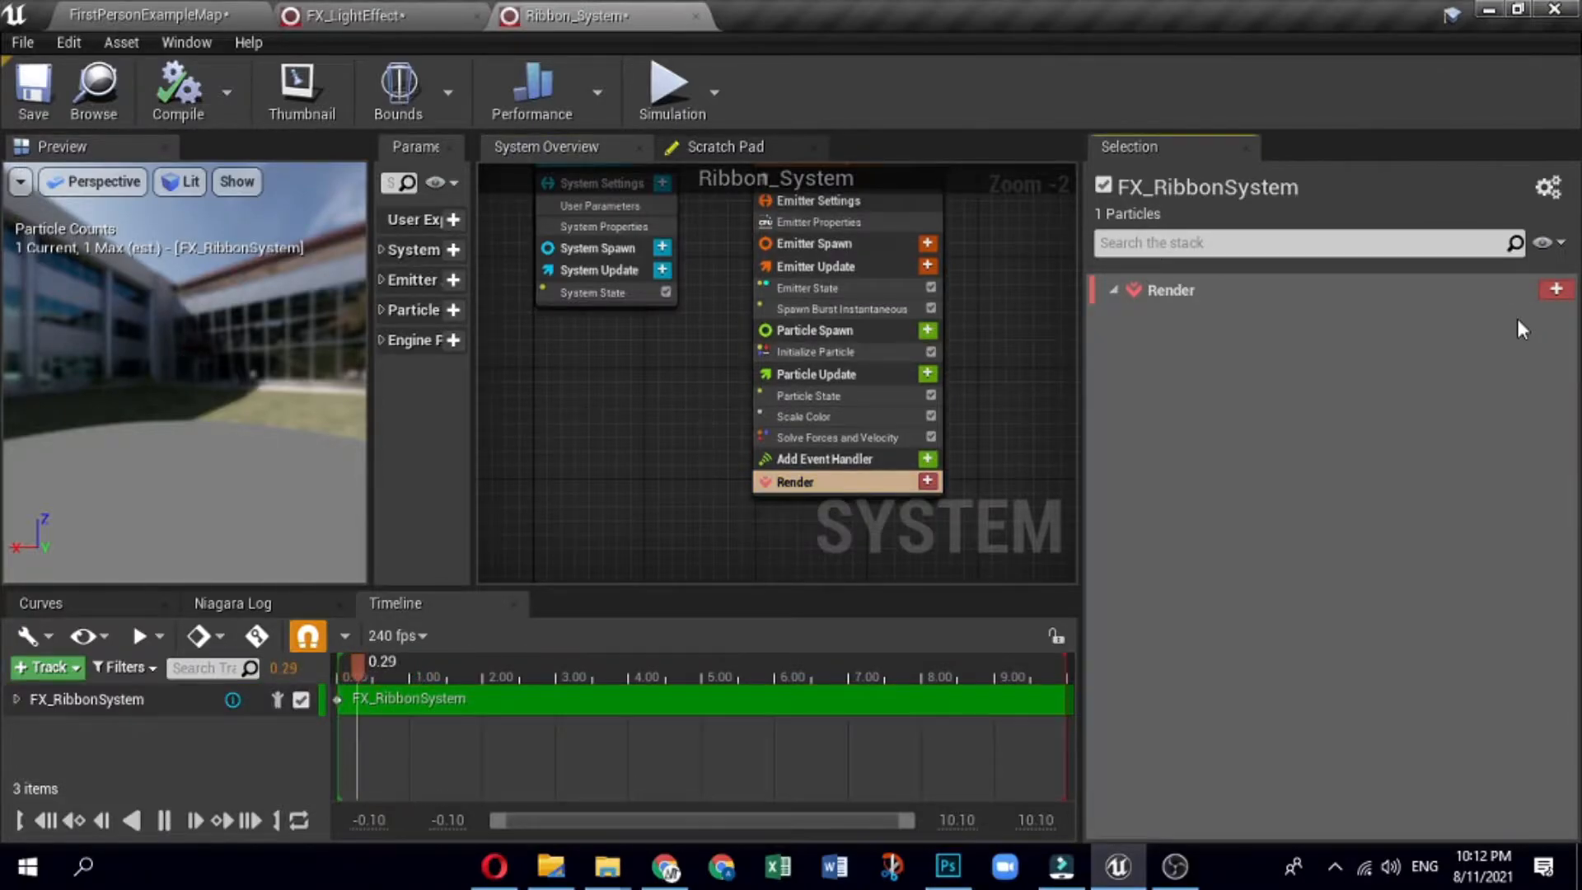
left_click(928, 480)
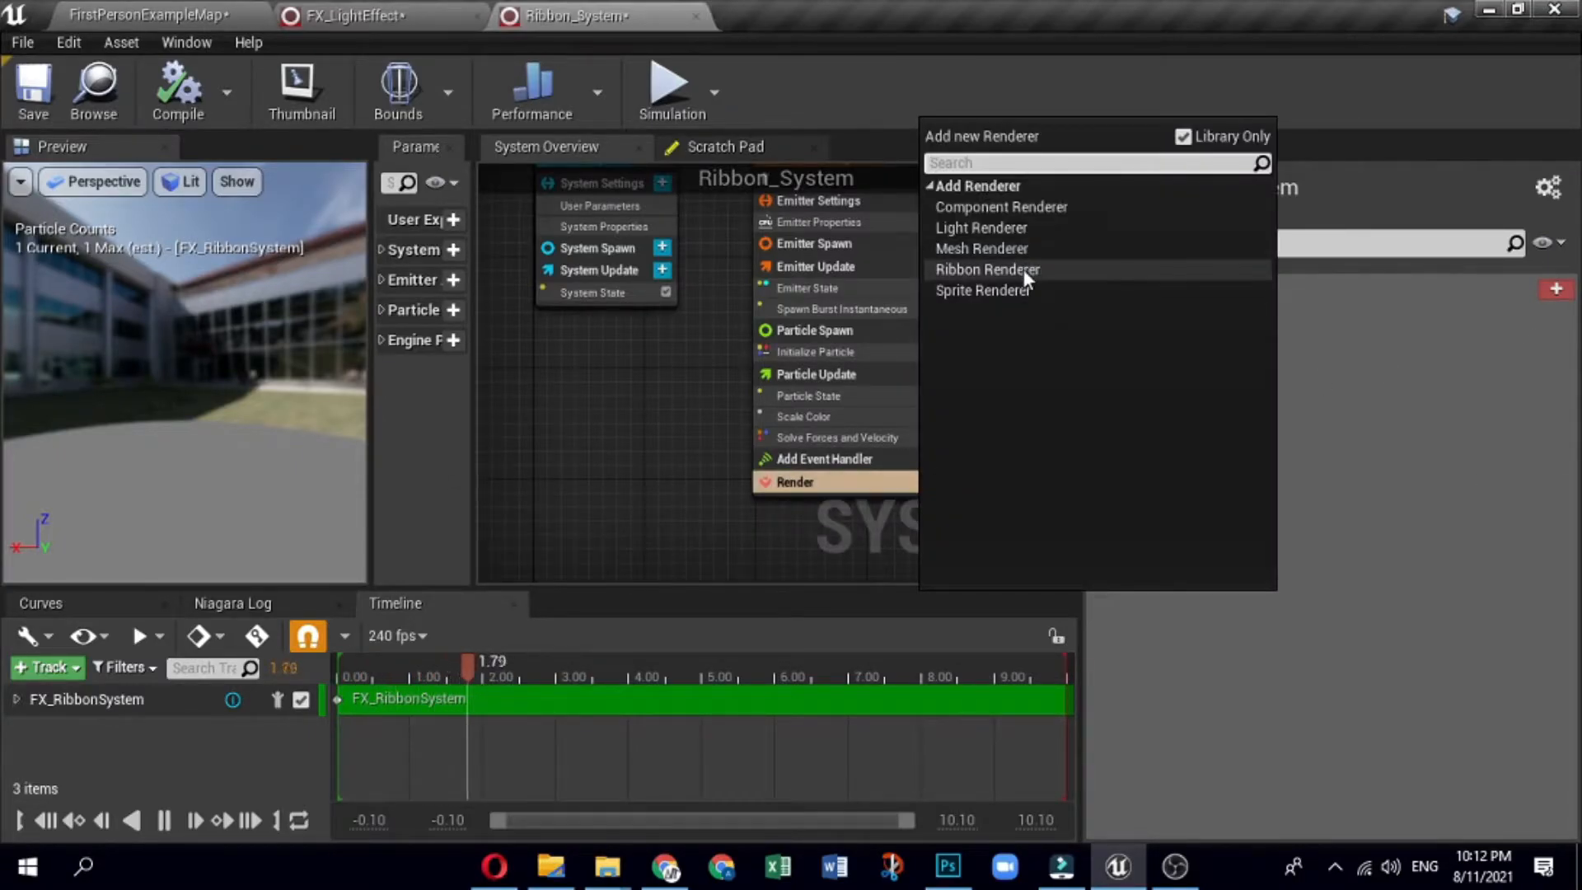
left_click(1024, 269)
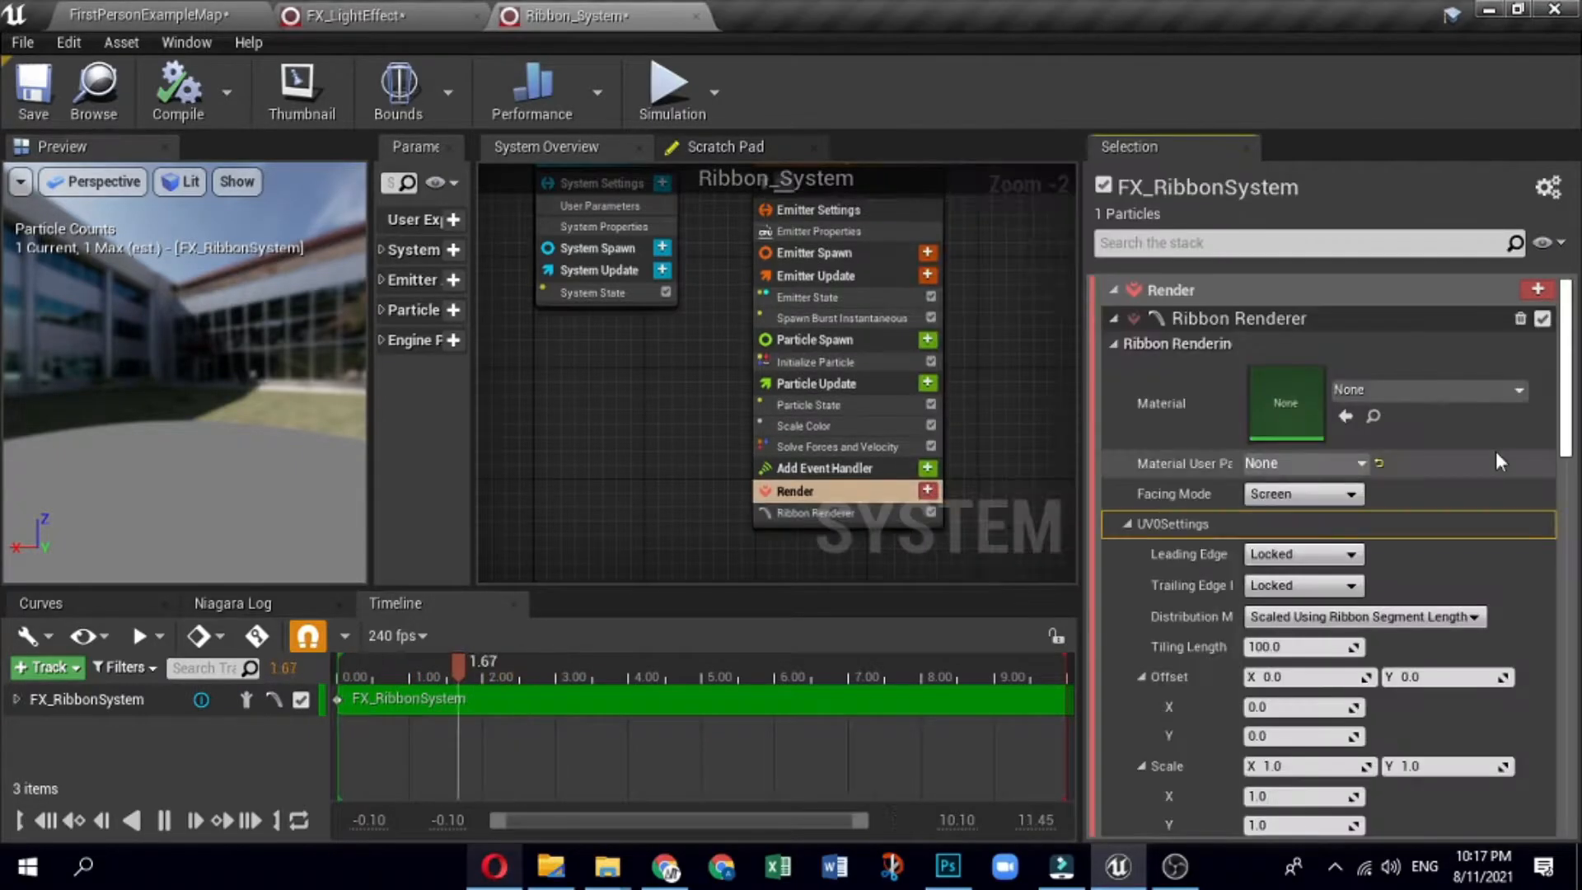
Step: Show engine and plugin content in the asset picker and assign DefaultRibbonMaterial as the Ribbon Renderer's material
left_click(1515, 389)
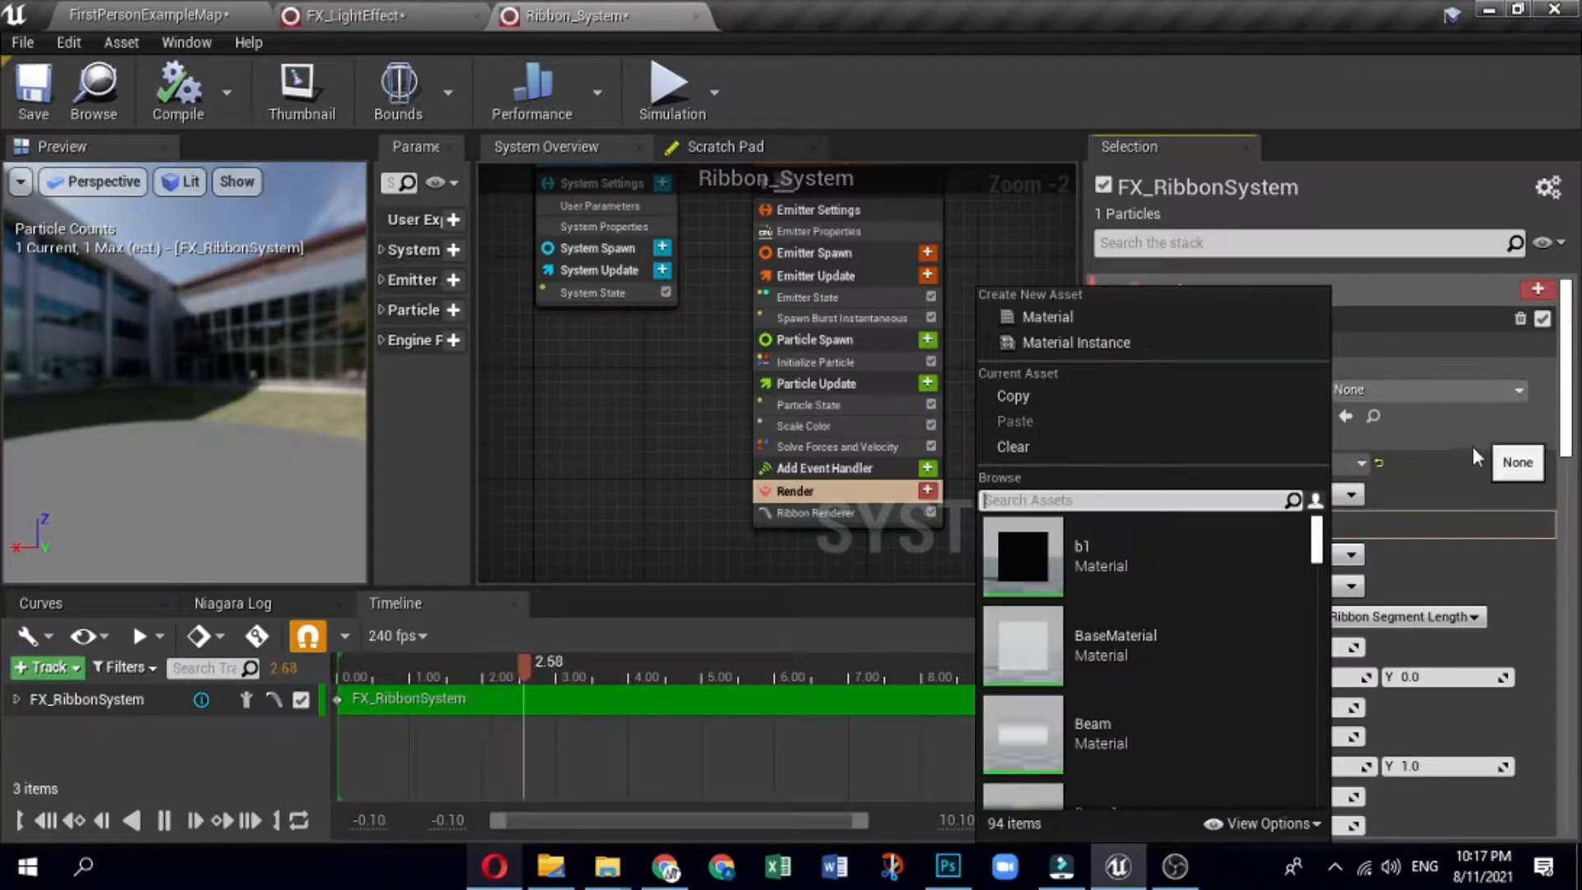
left_click(1268, 822)
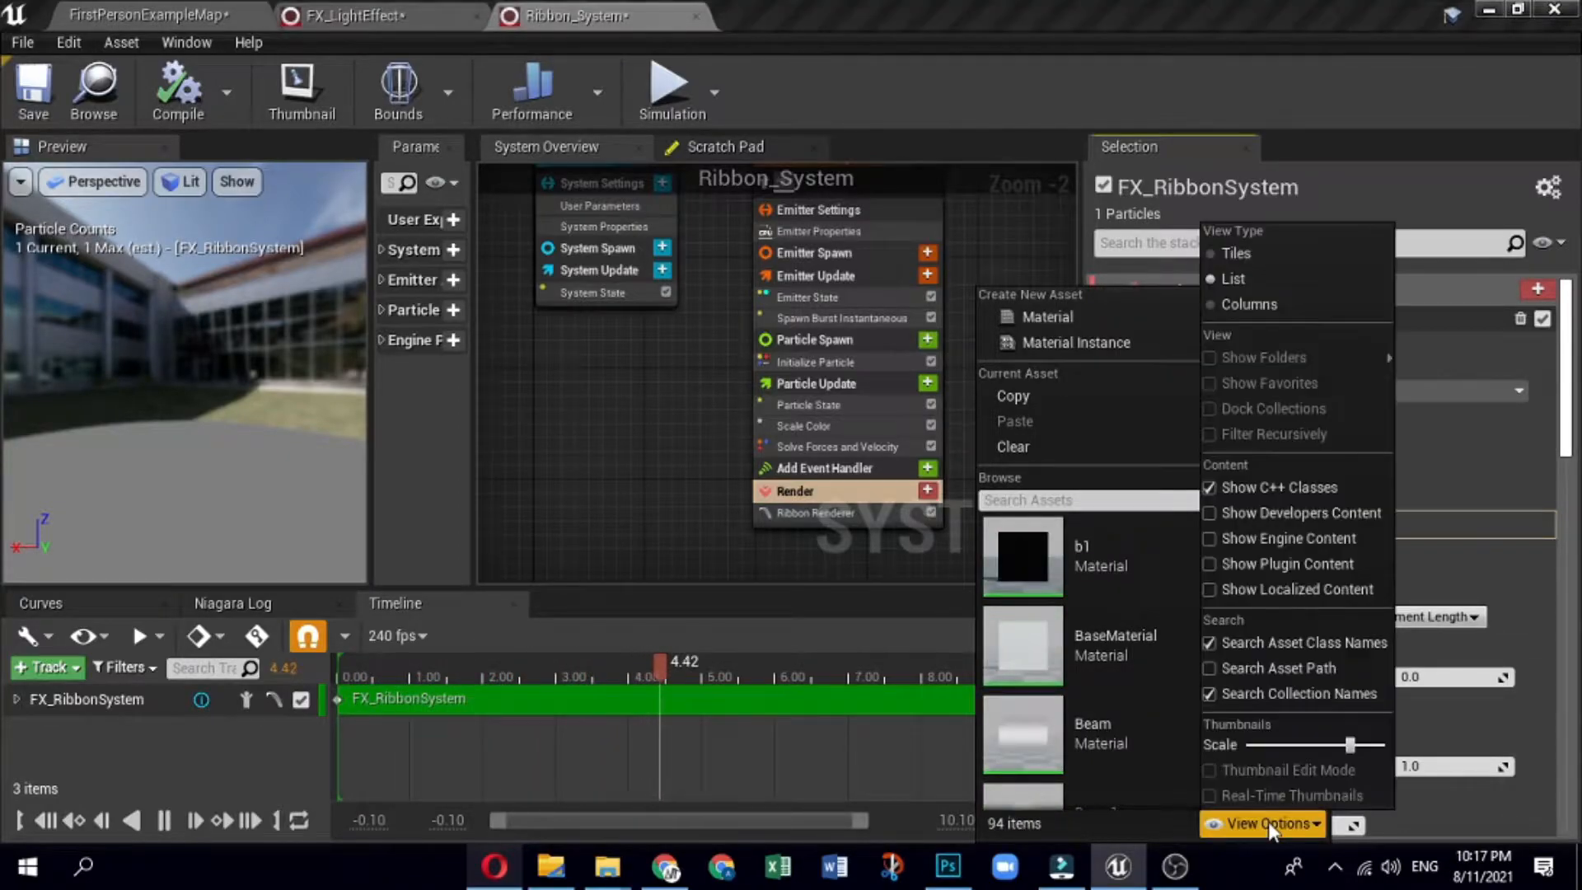
left_click(1211, 538)
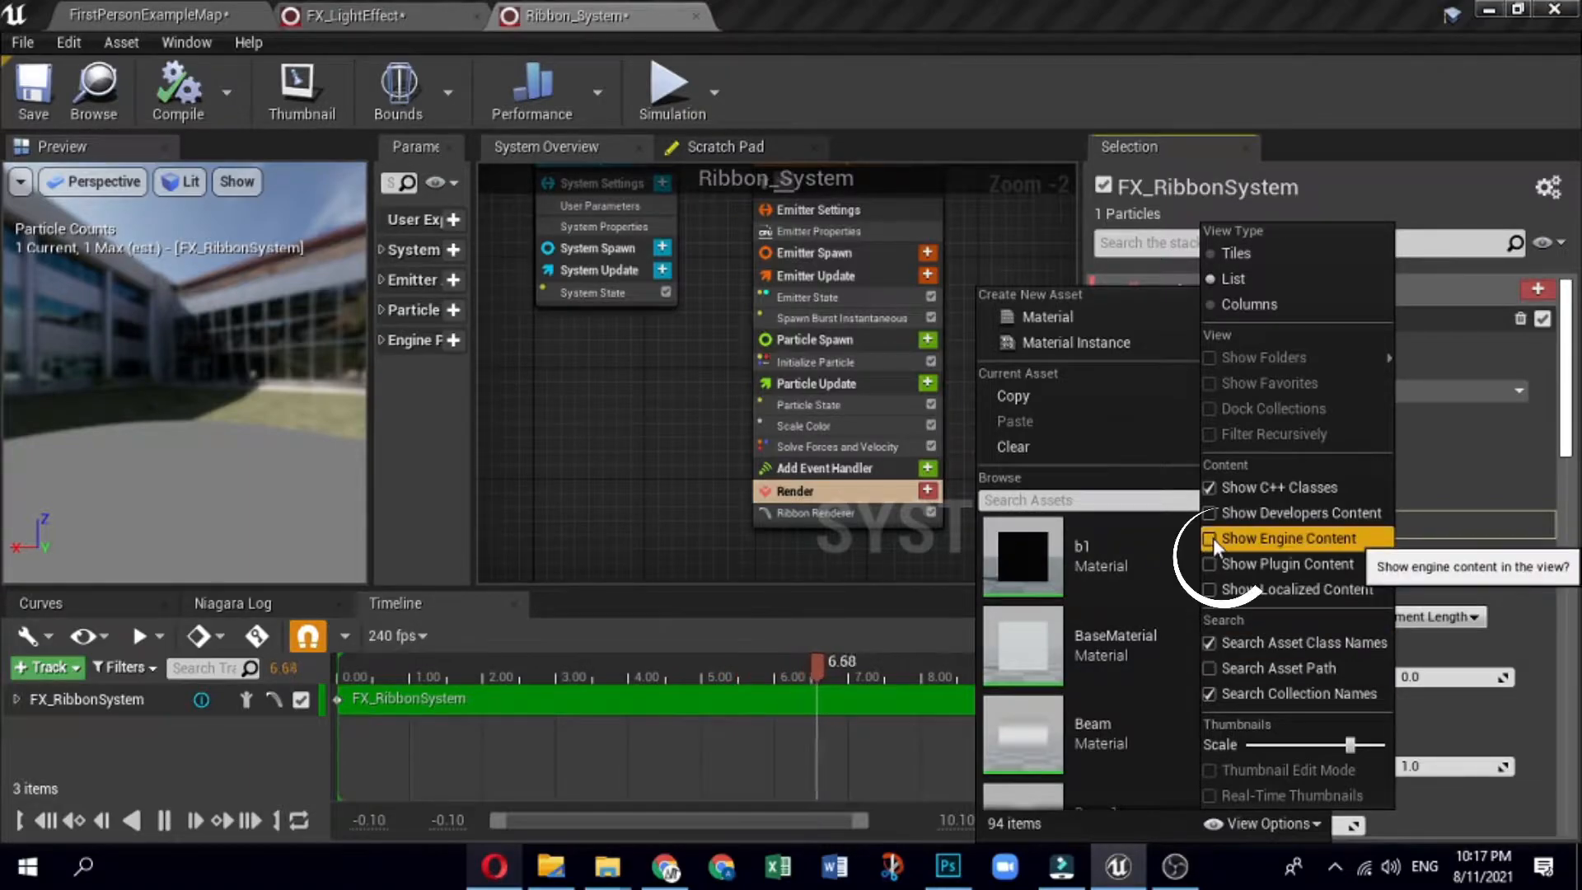
left_click(1211, 564)
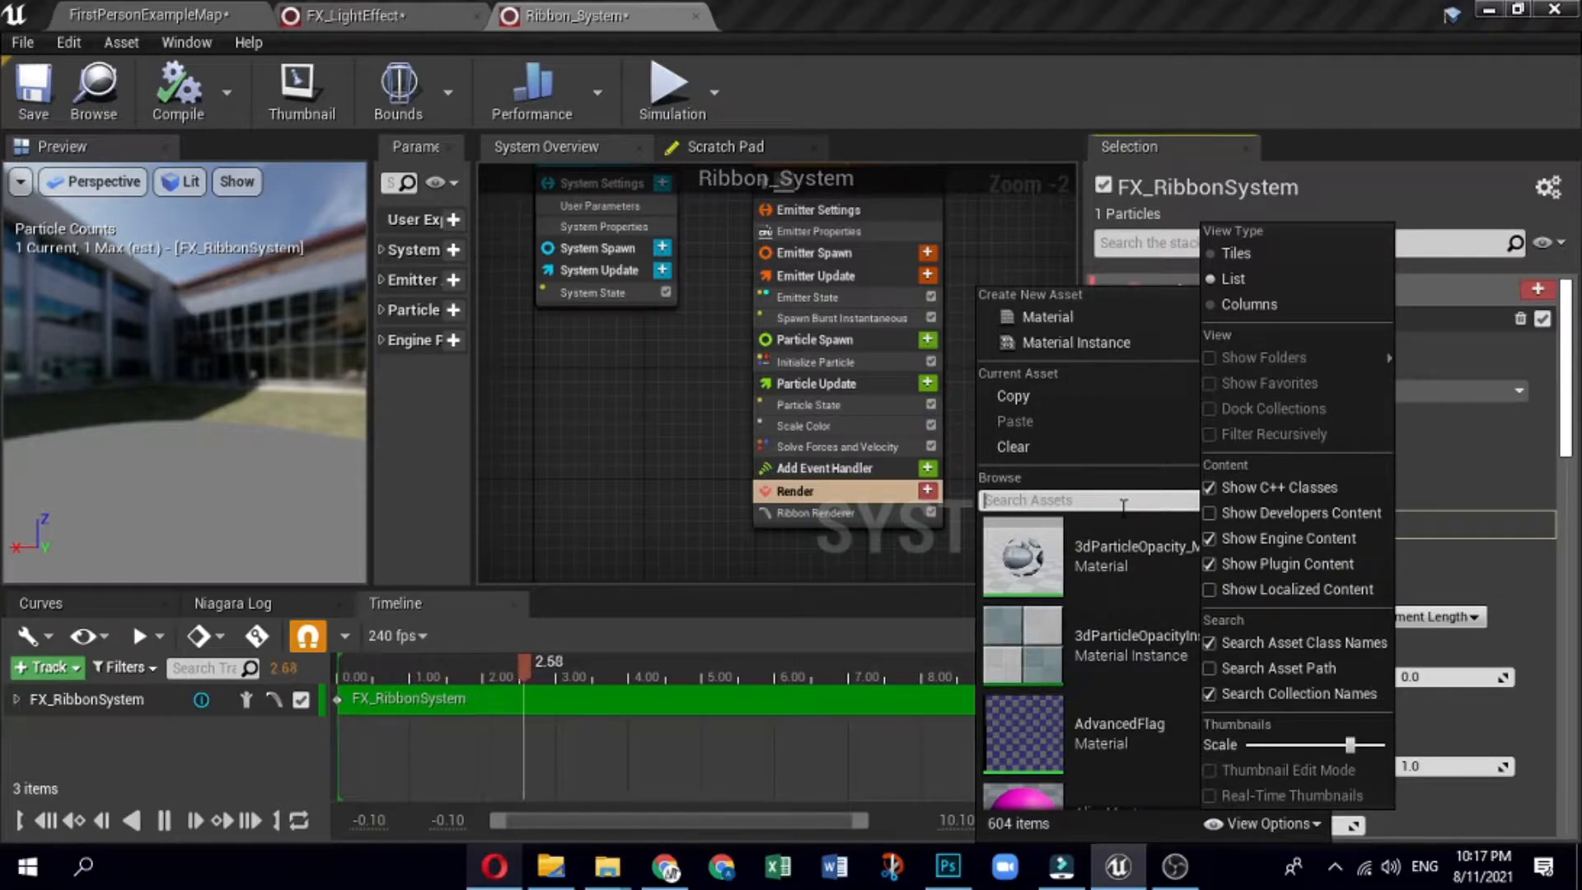
type("ribb")
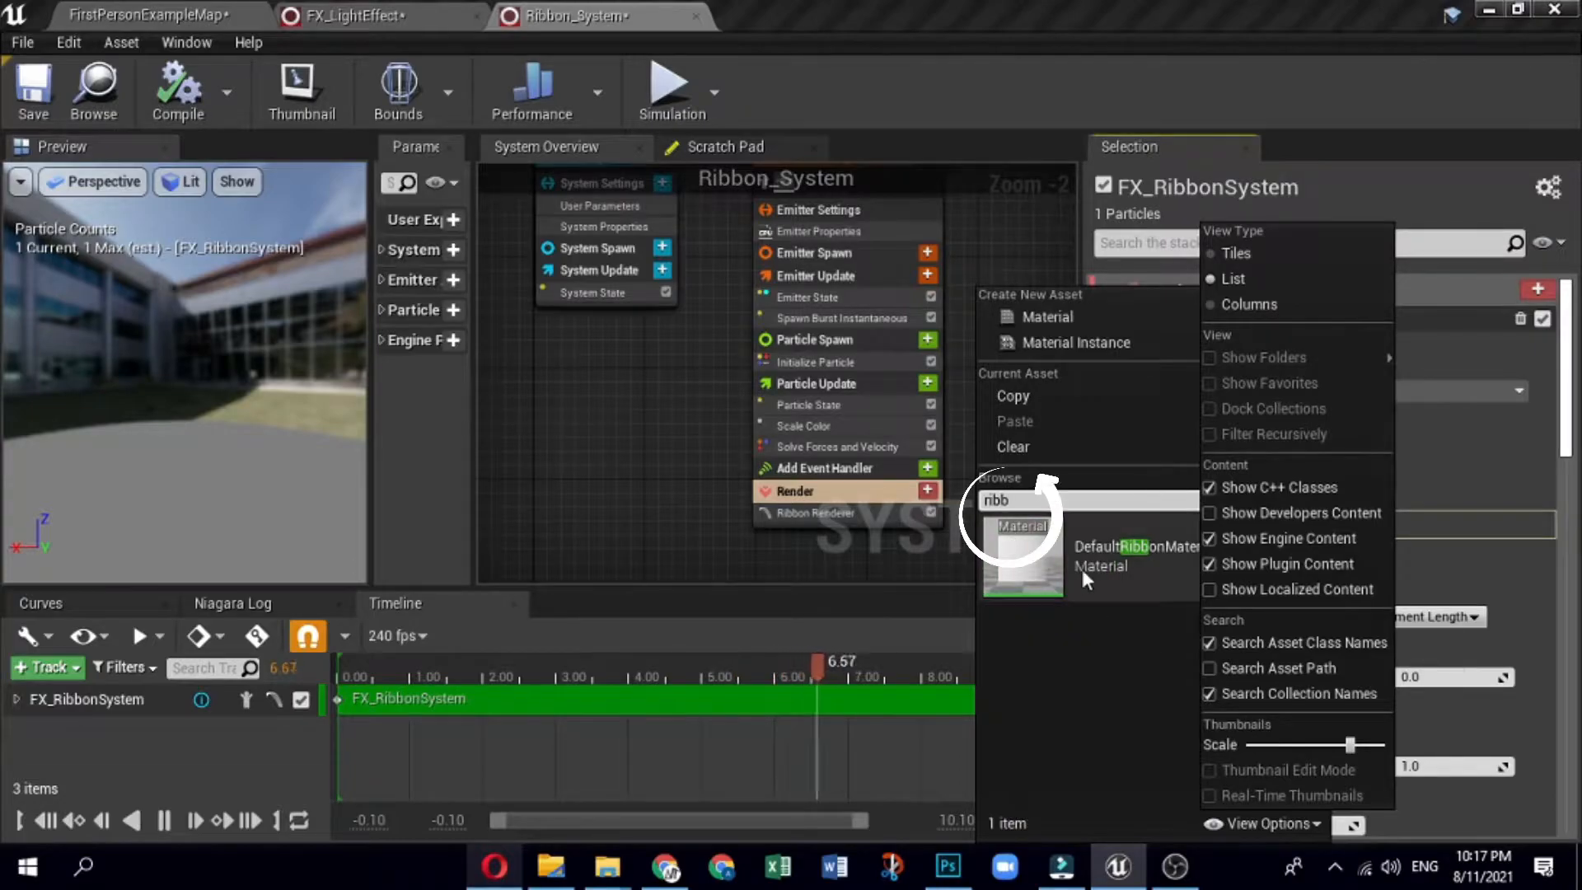
left_click(1089, 562)
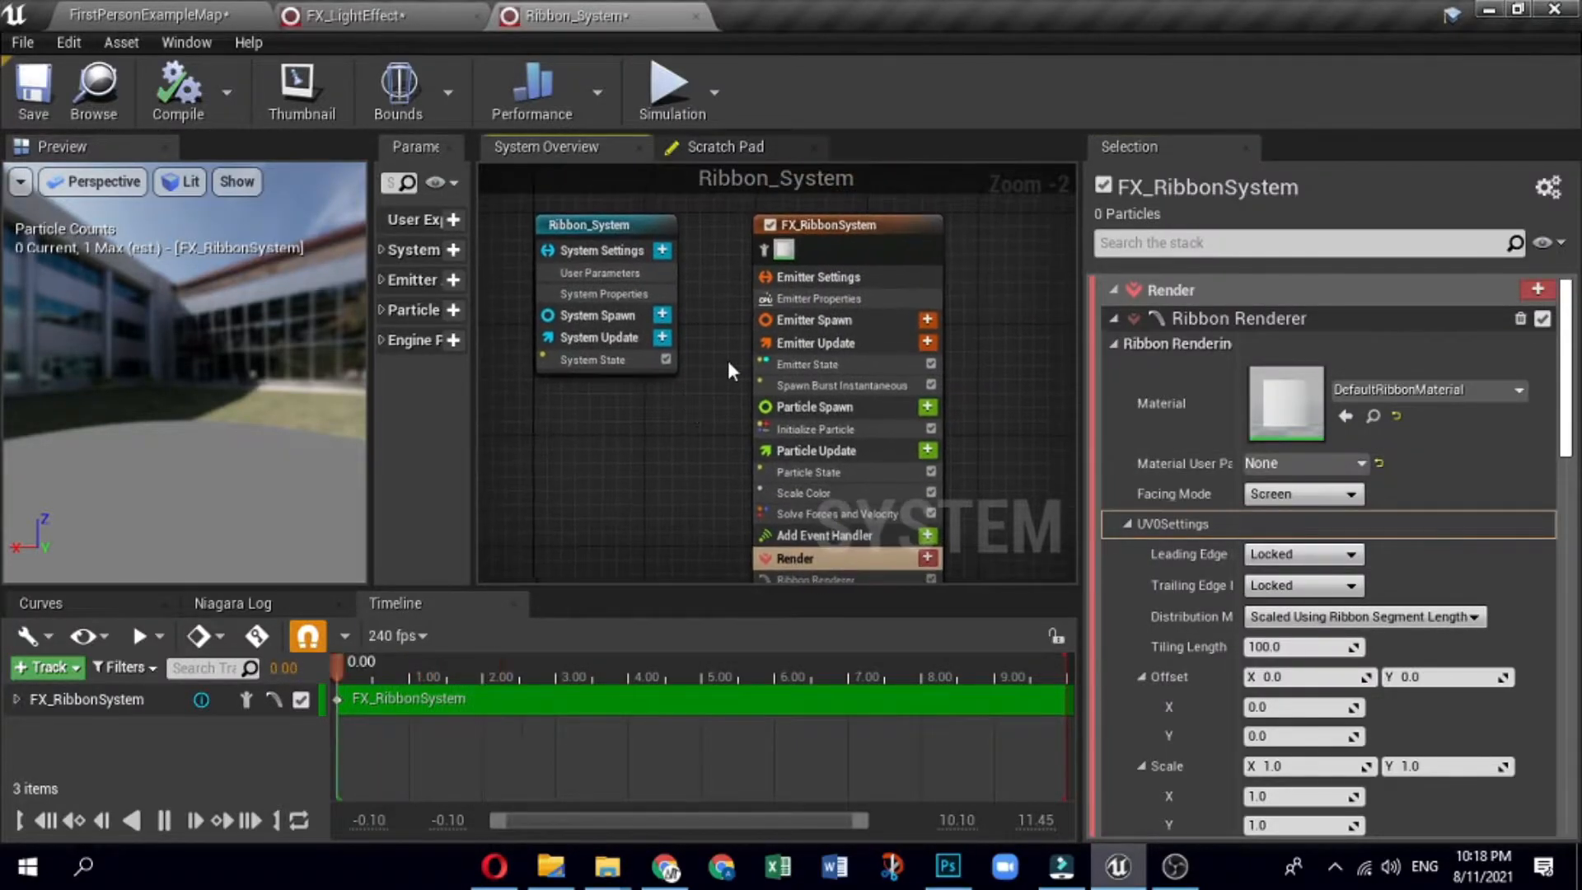
Step: Set the Loop Duration in the Emitter State of FX_RibbonSystem to 5
left_click(821, 277)
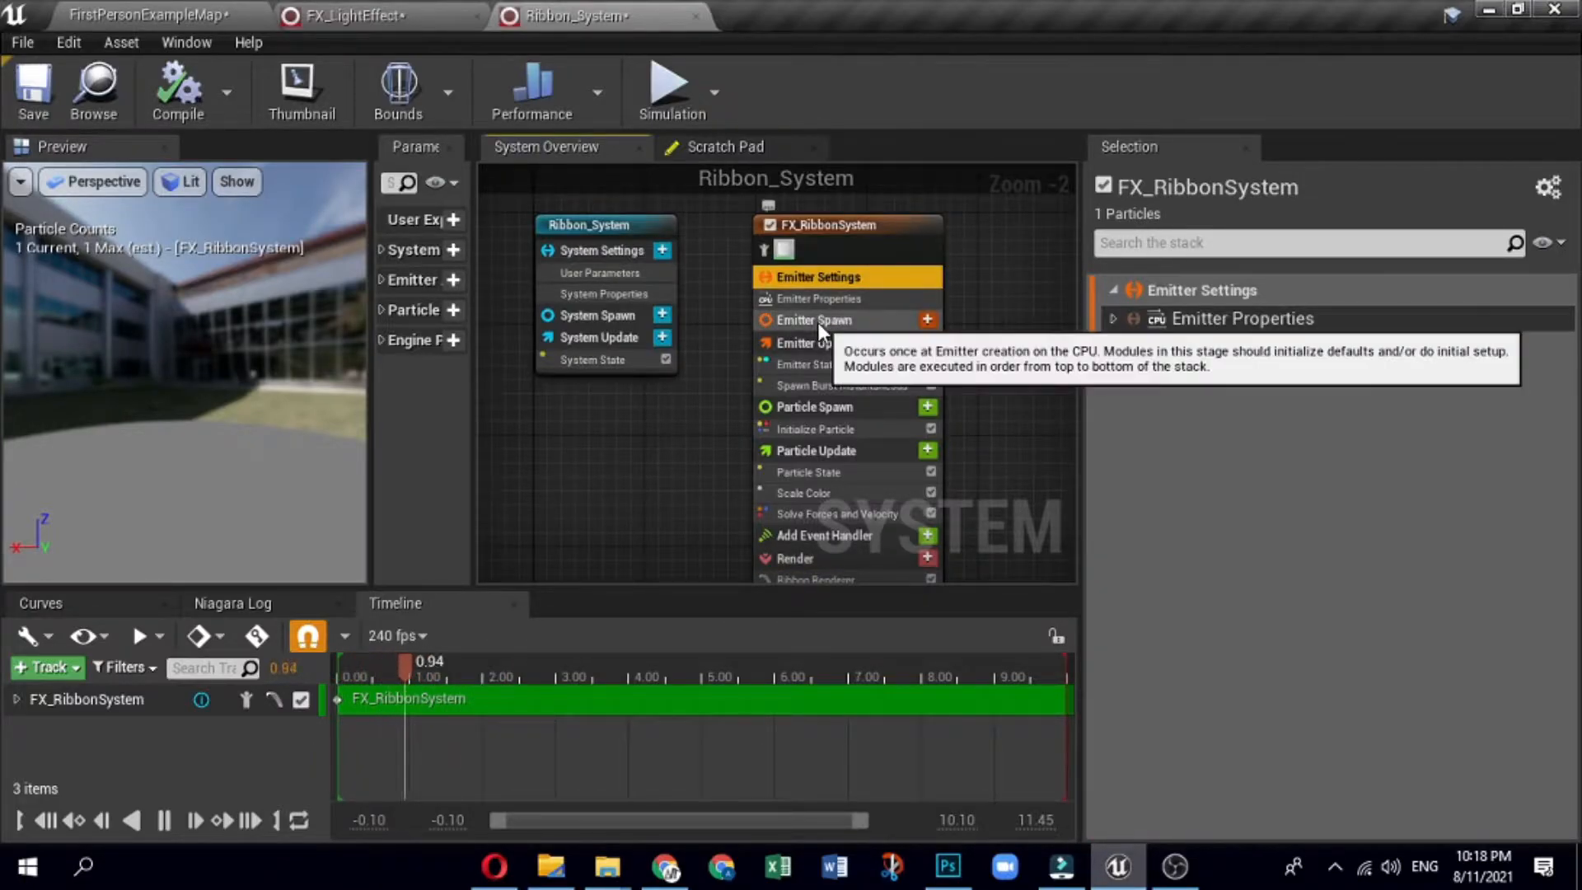
left_click(817, 323)
left_click(809, 297)
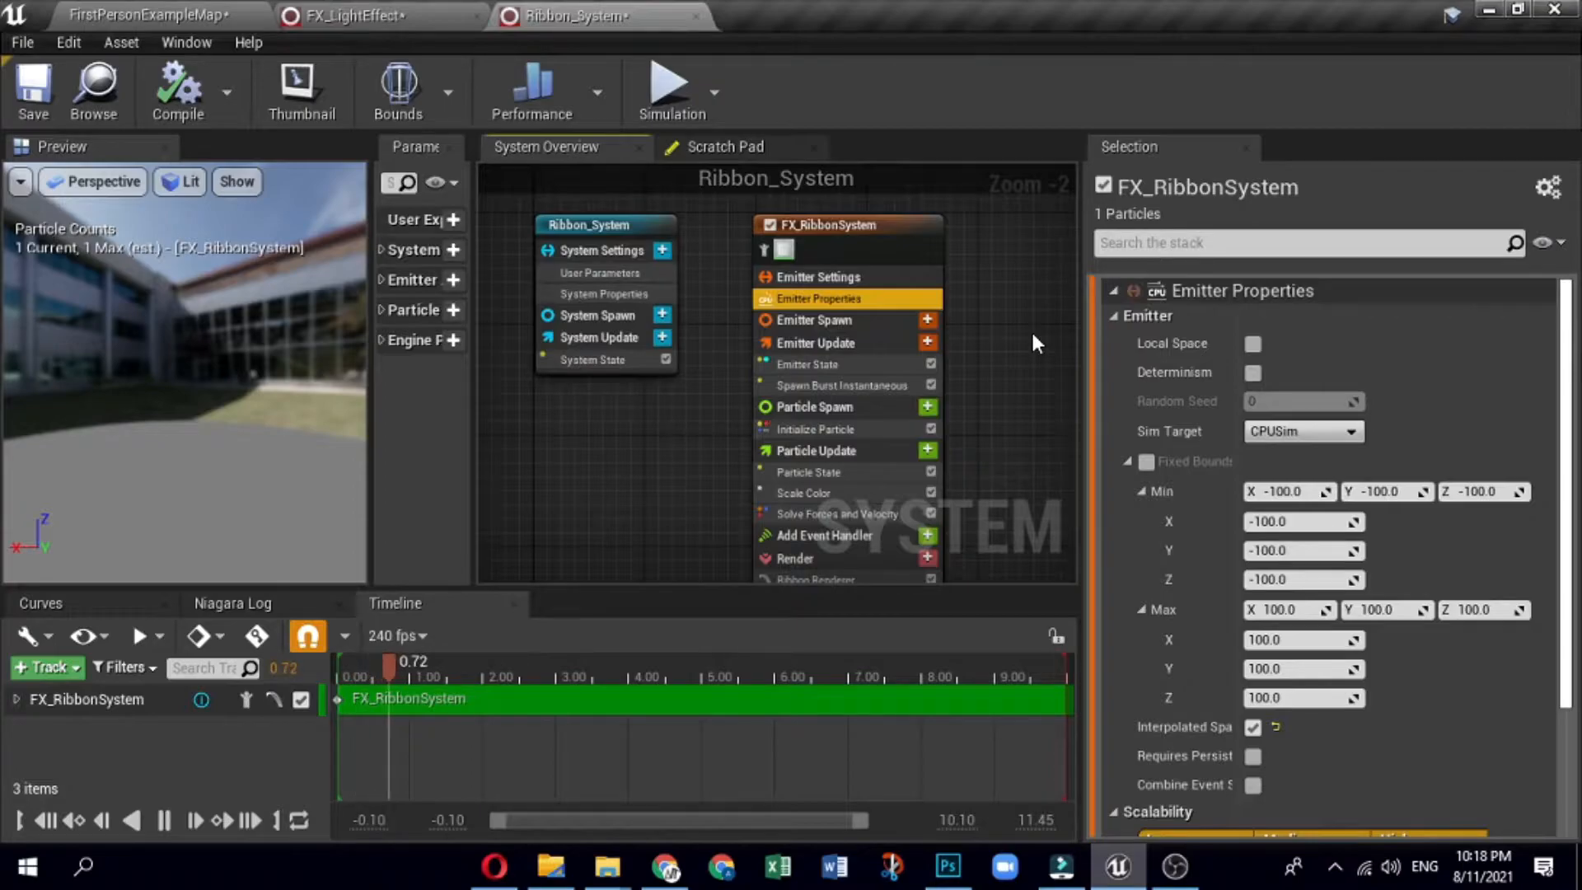
left_click(857, 343)
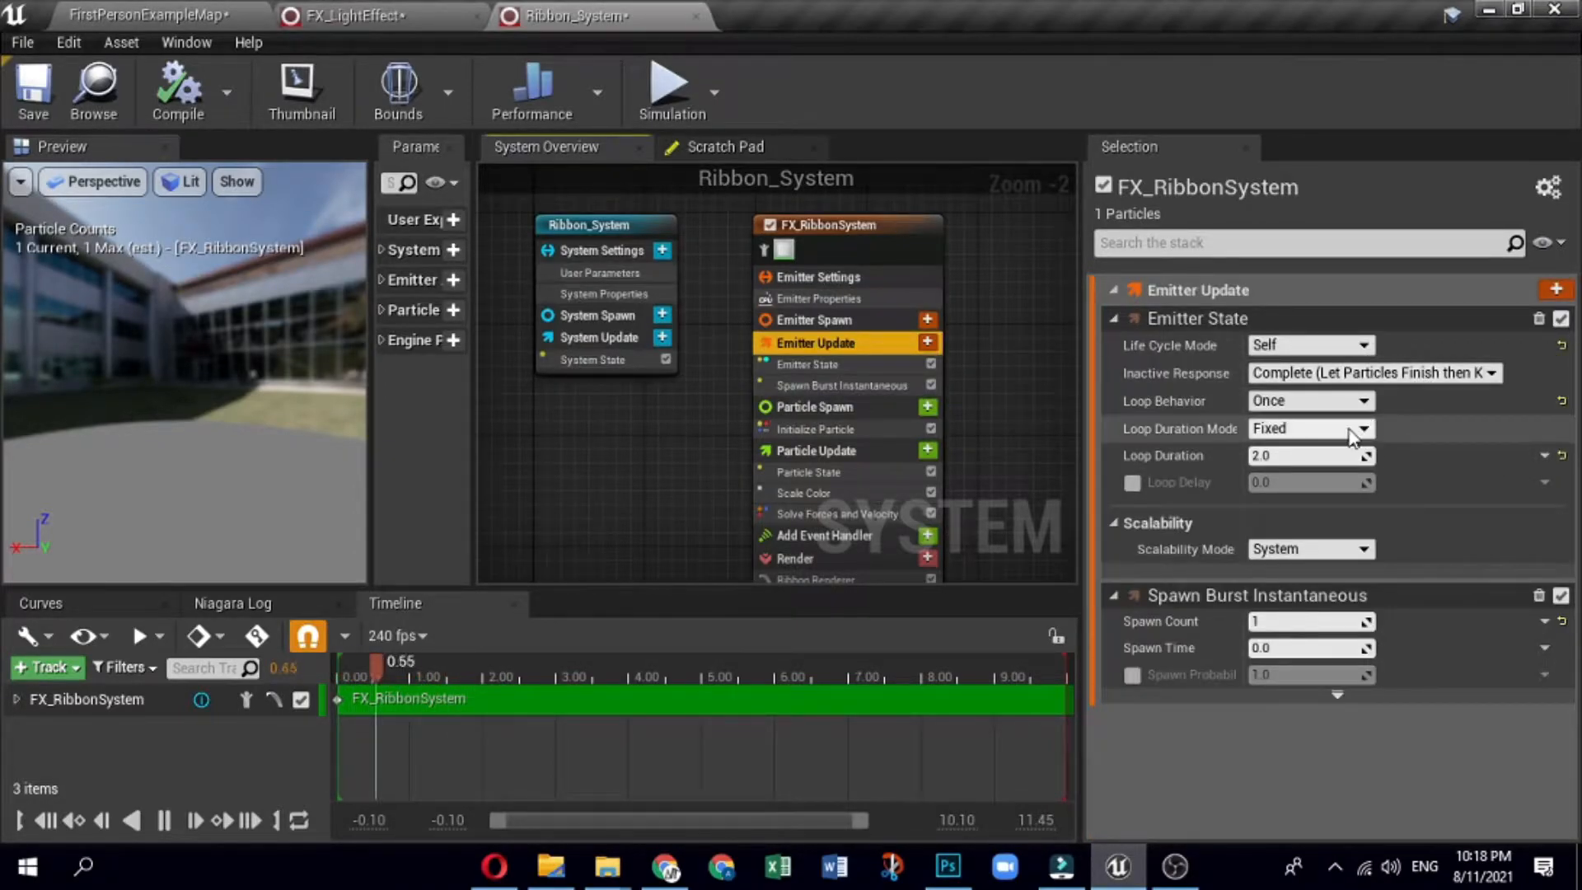
left_click(1314, 454)
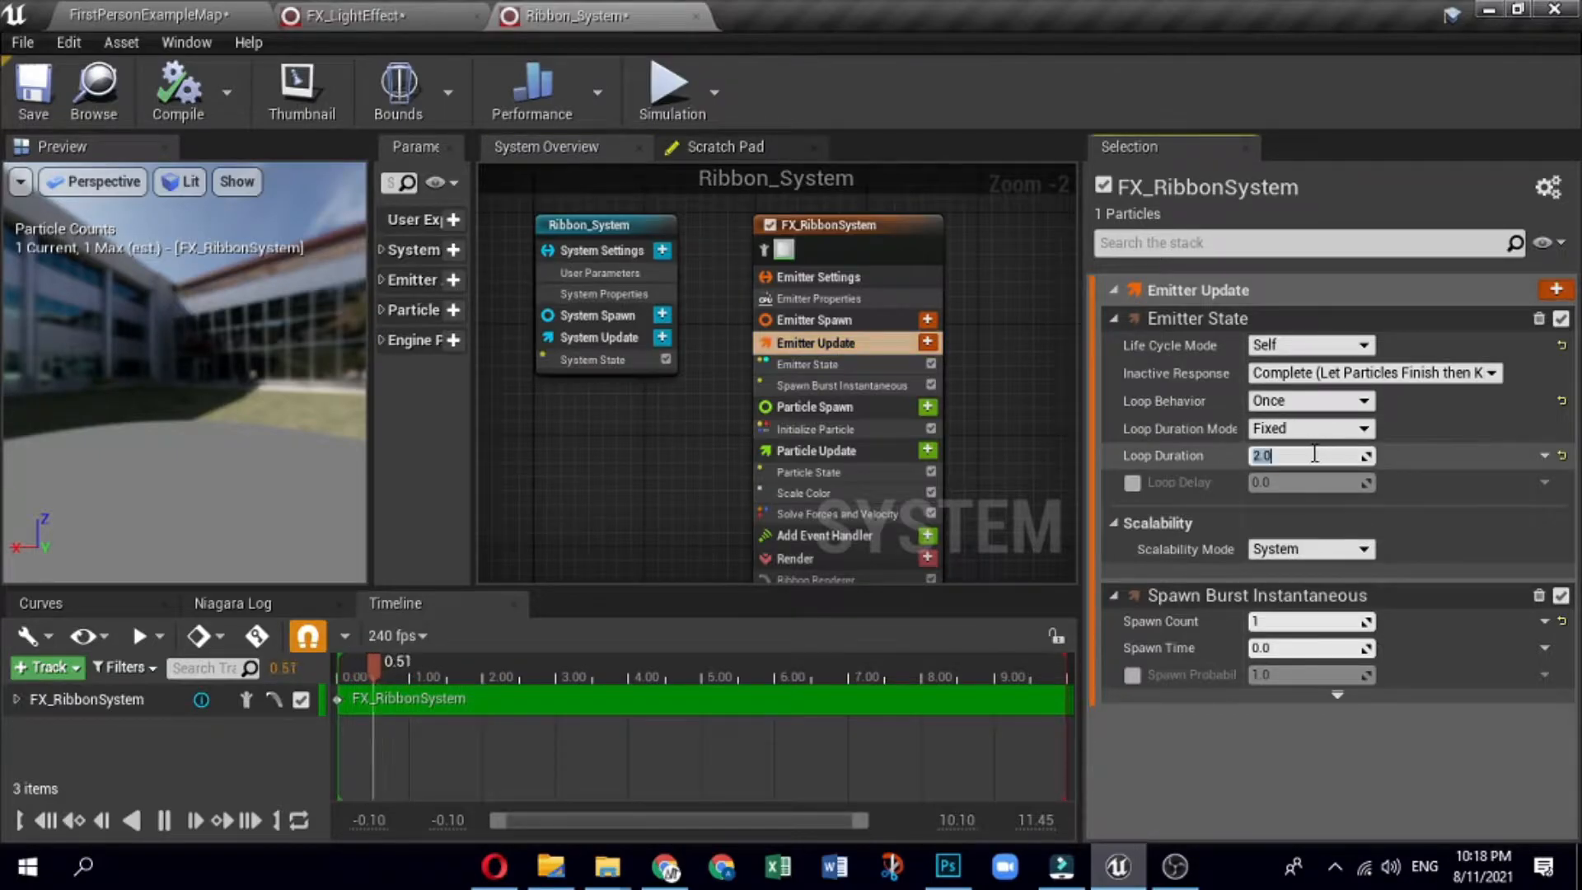
type("5")
key("Return")
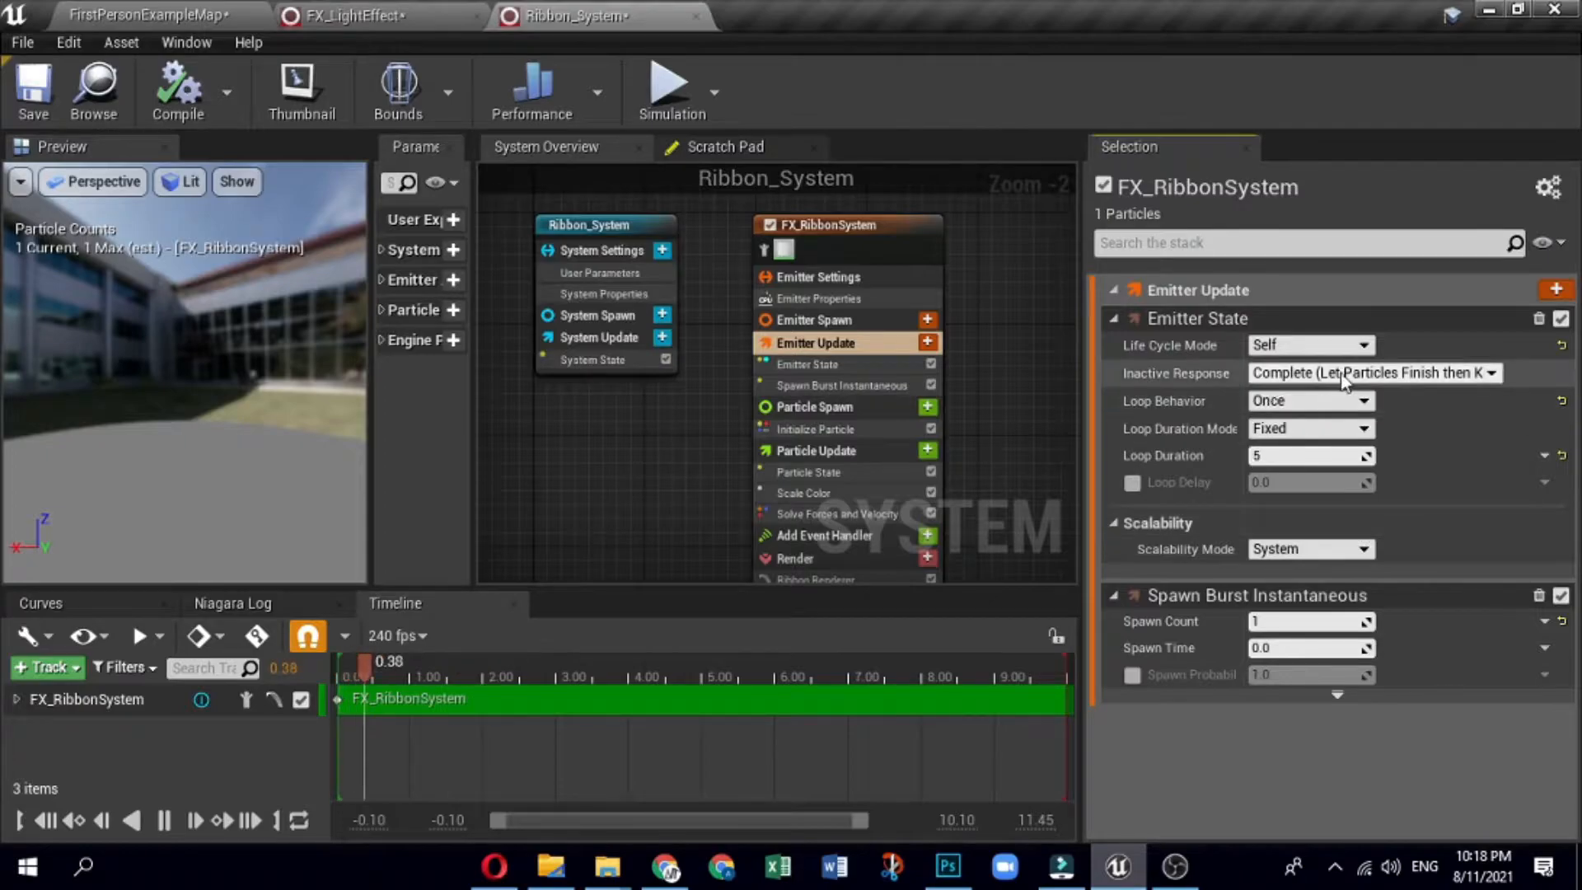
Step: Switch the Life Cycle Mode of the Emitter State to System
left_click(1305, 346)
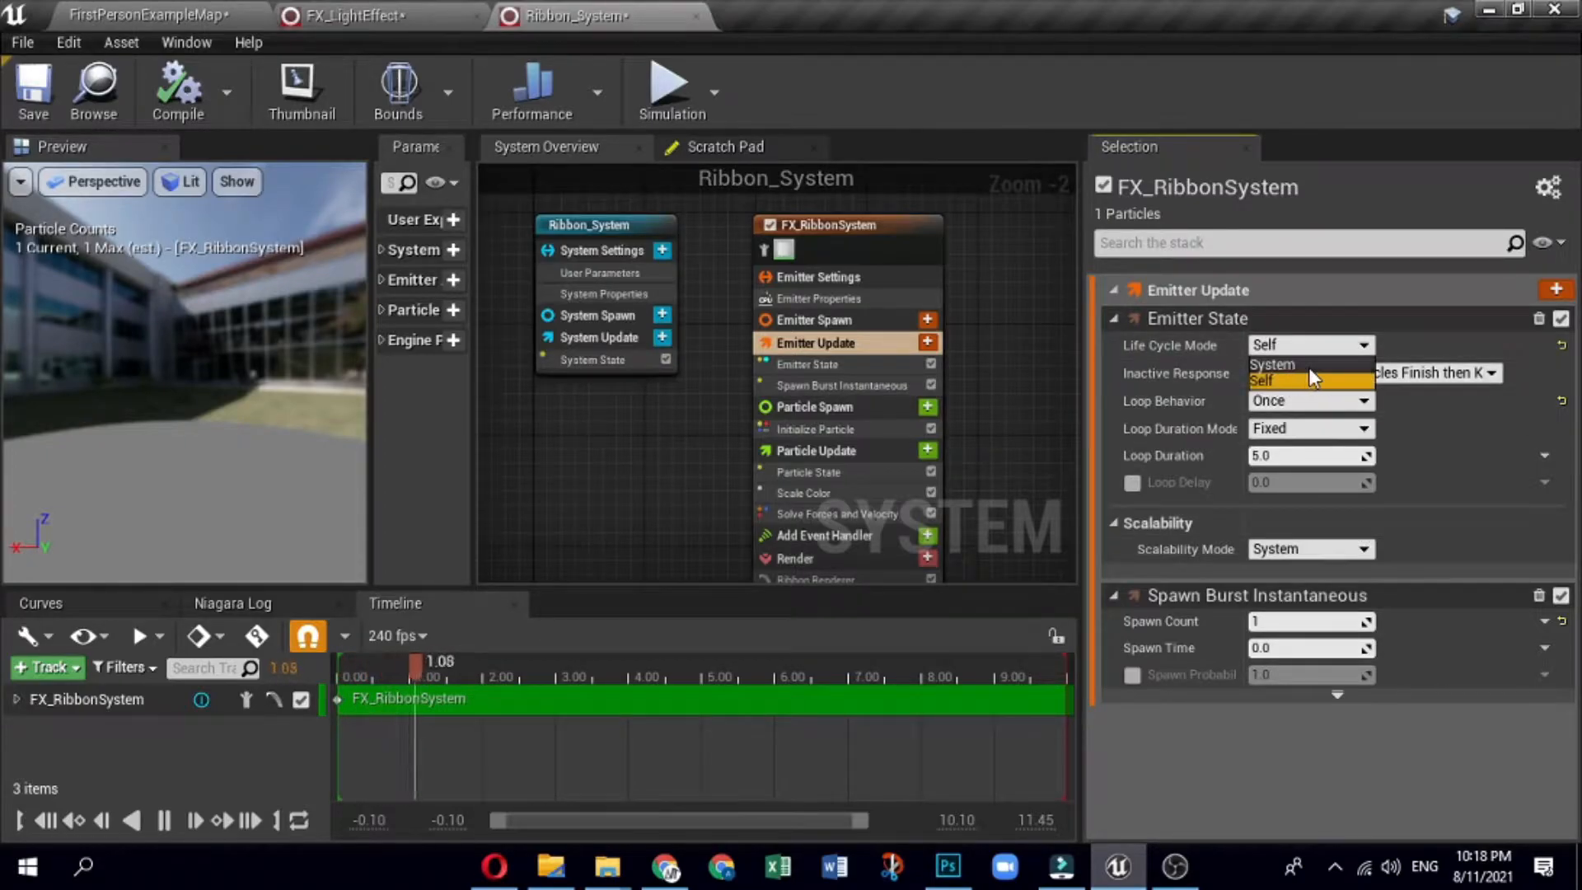
left_click(1311, 366)
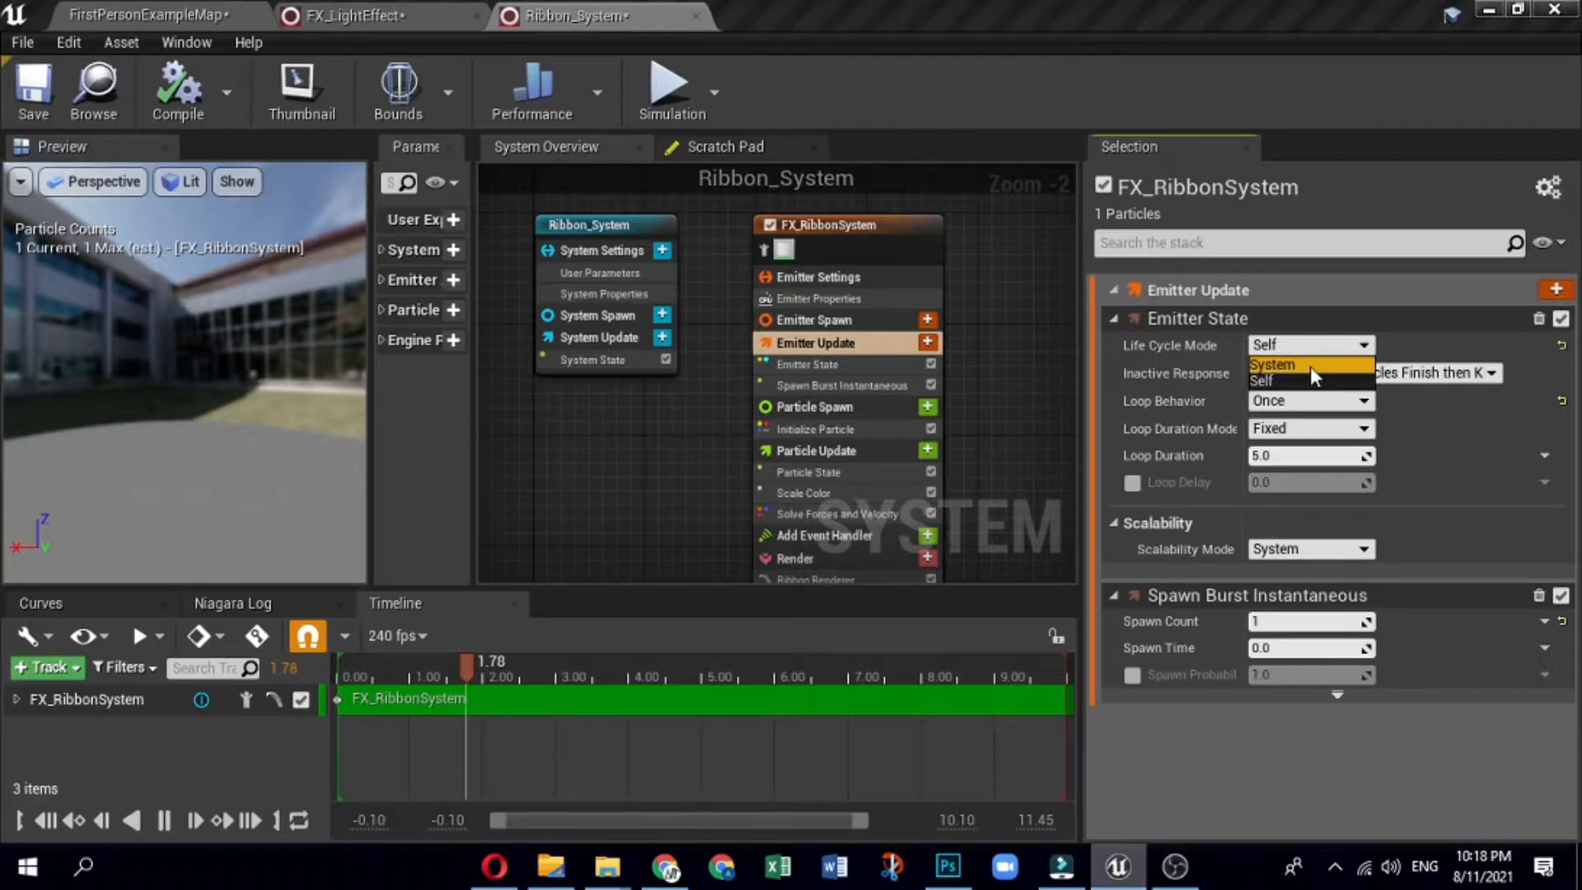
left_click(1310, 366)
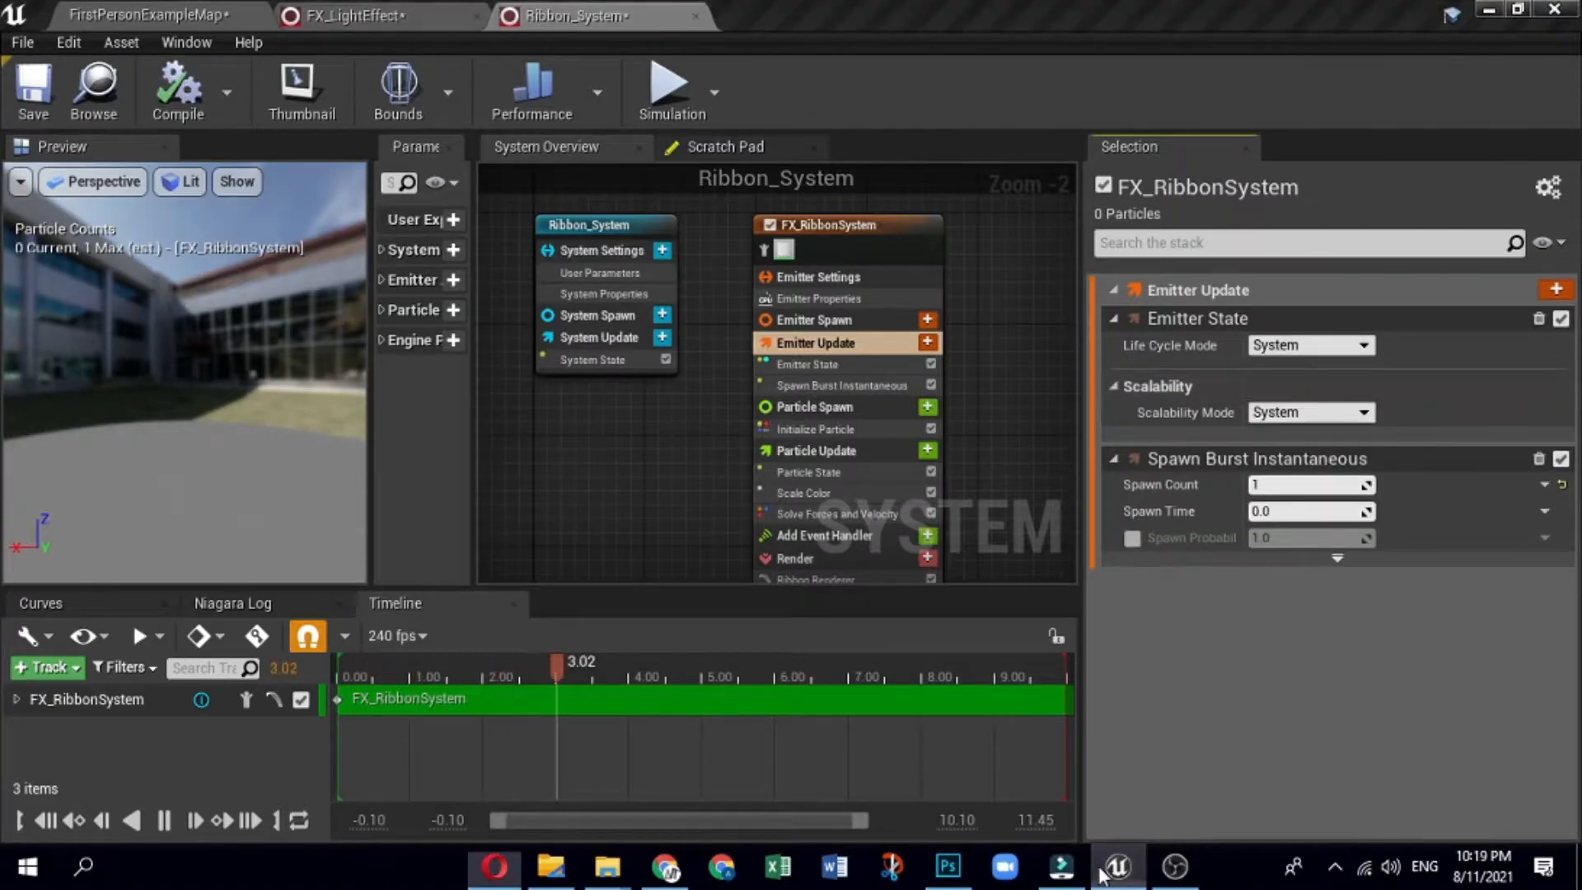
Step: Add a Spawn Rate module to Emitter Update and set its SpawnRate to 100
left_click(929, 343)
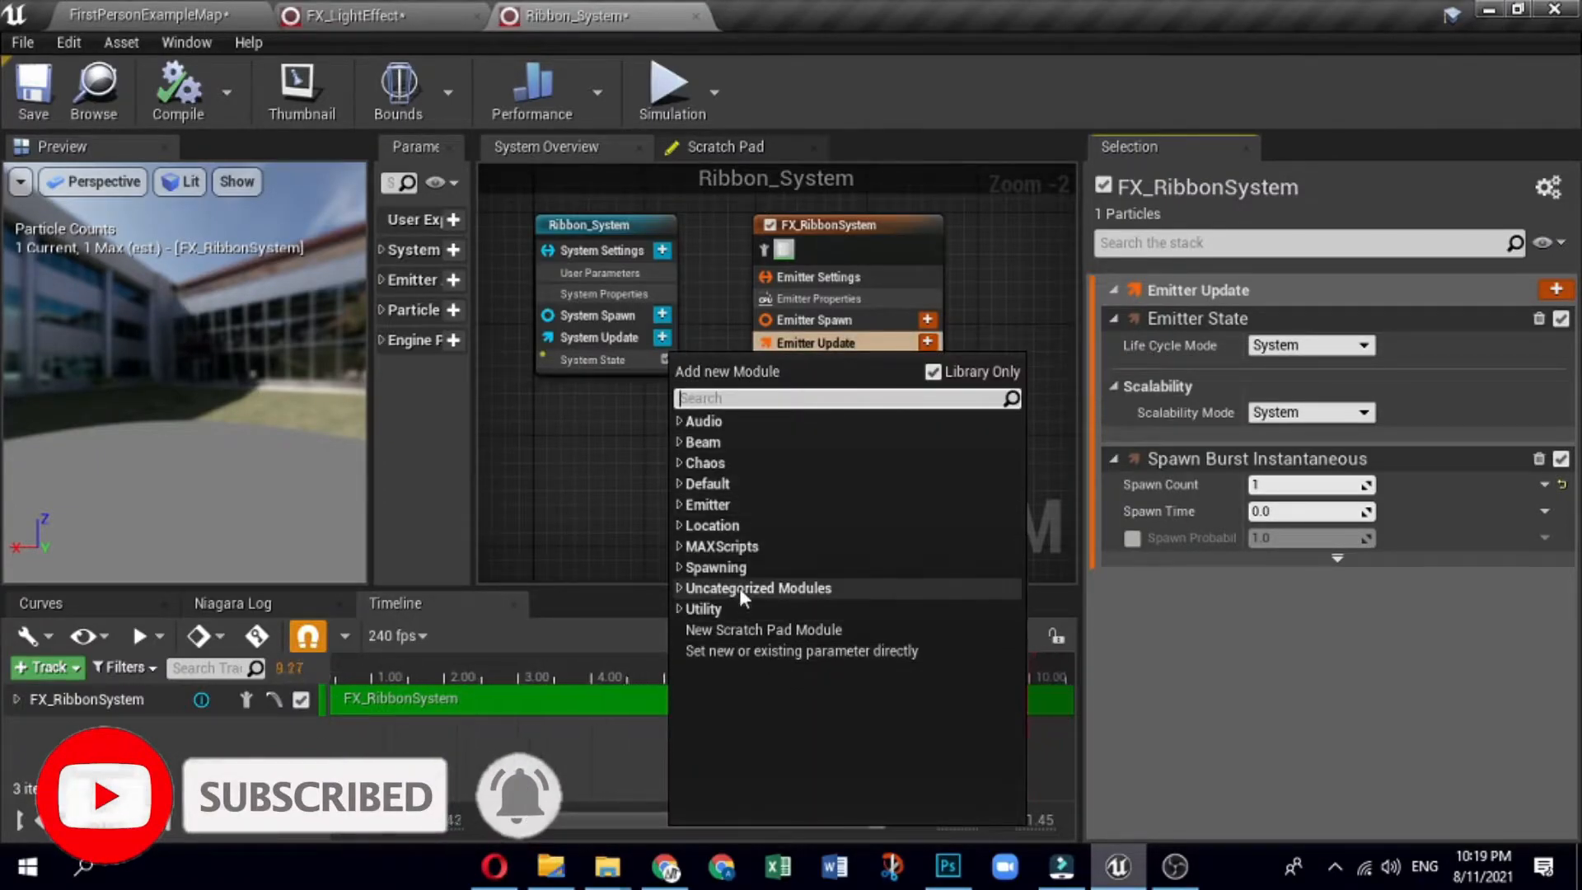
left_click(680, 568)
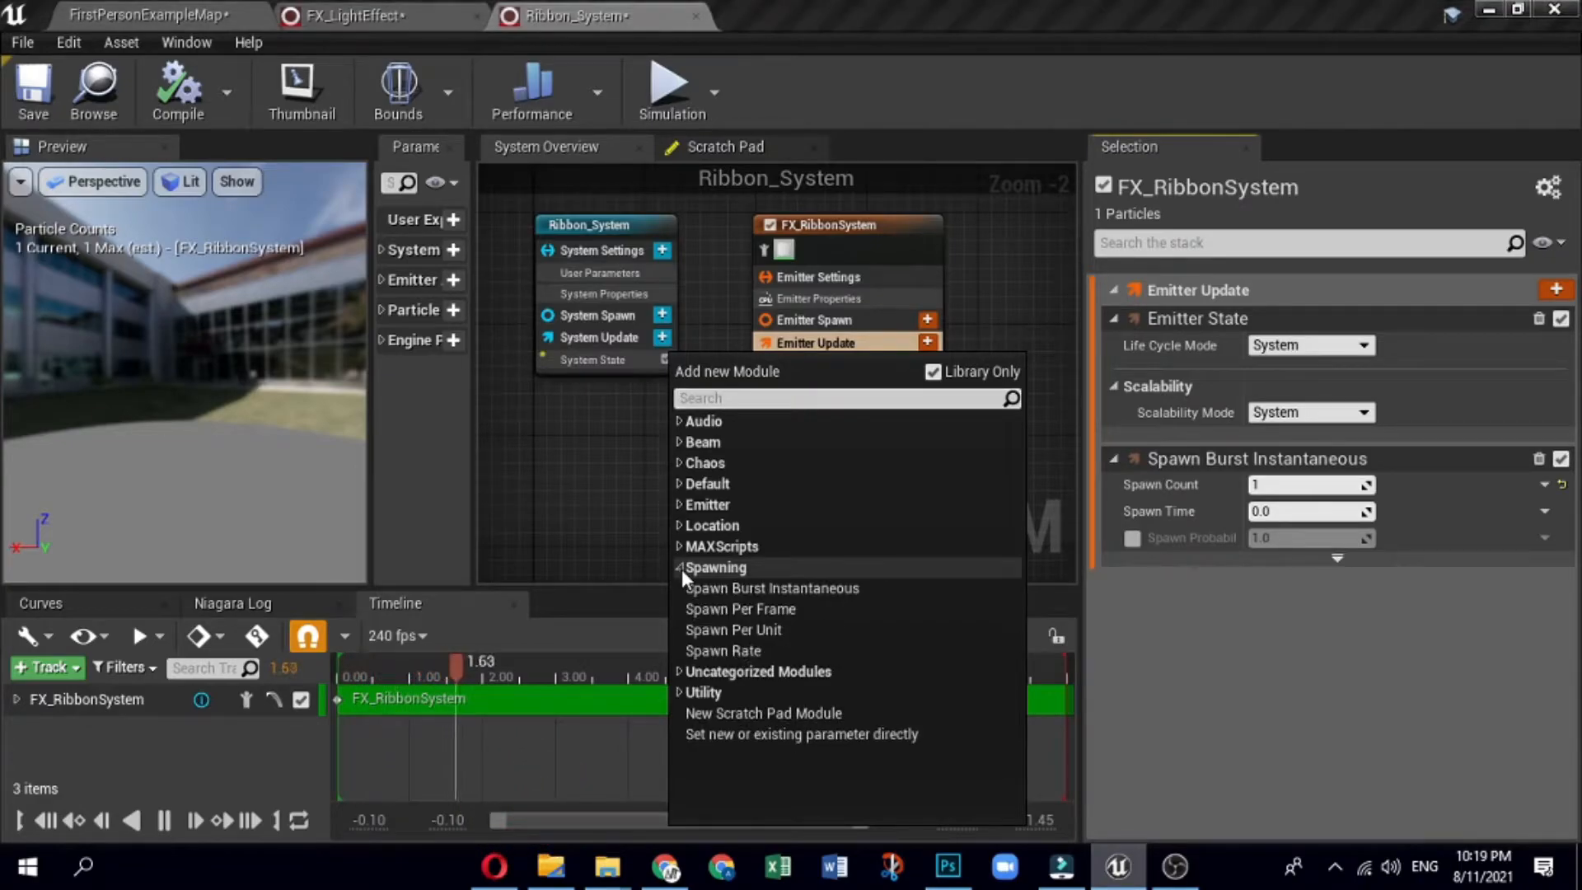
left_click(717, 651)
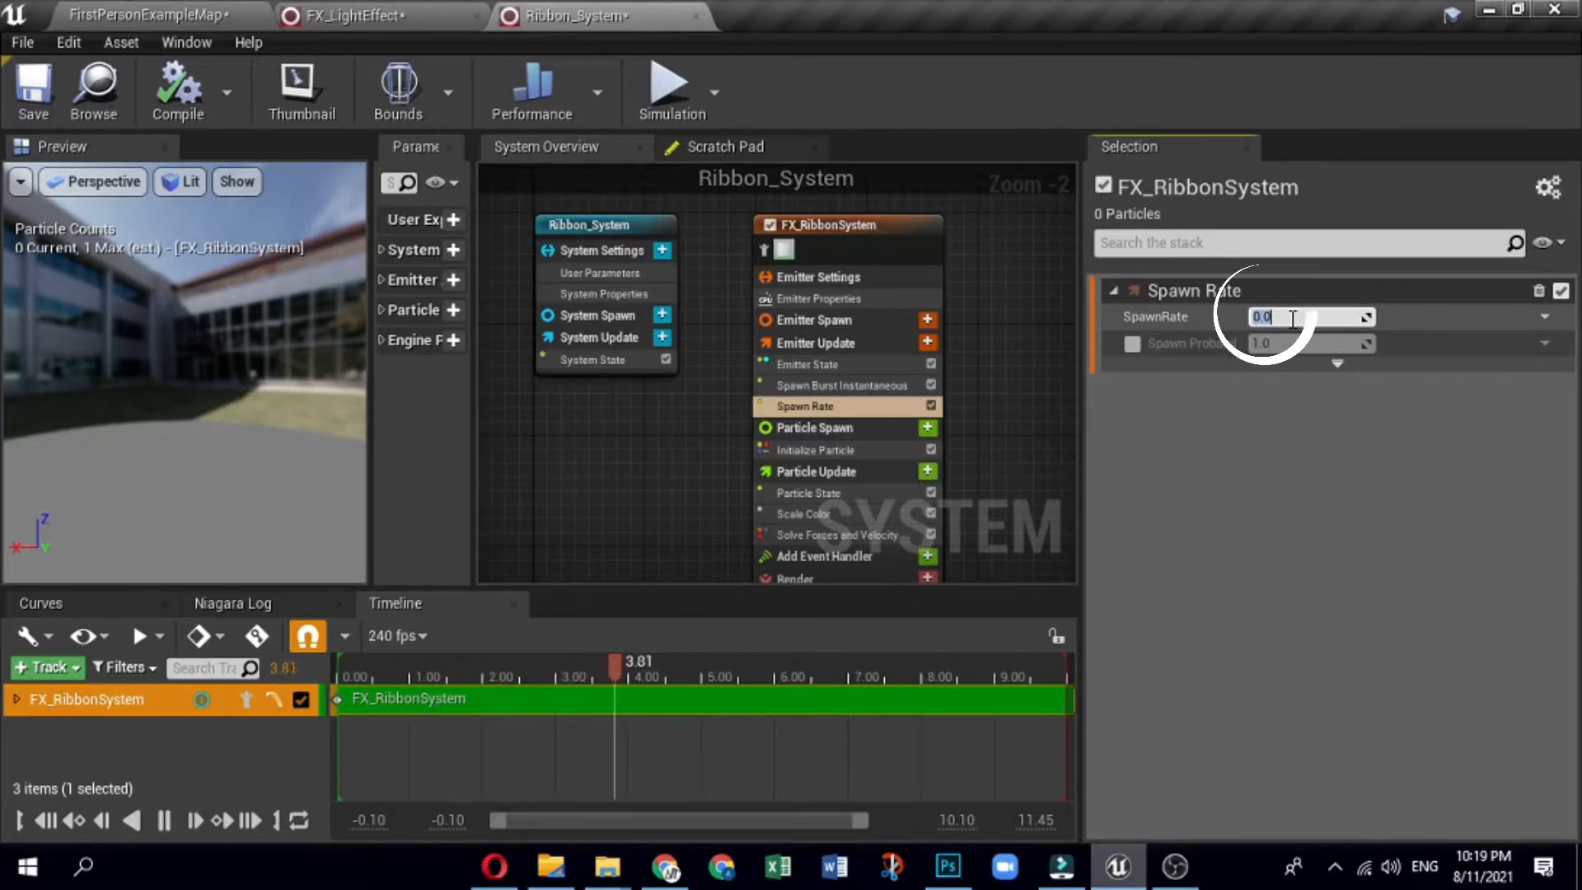
type("00")
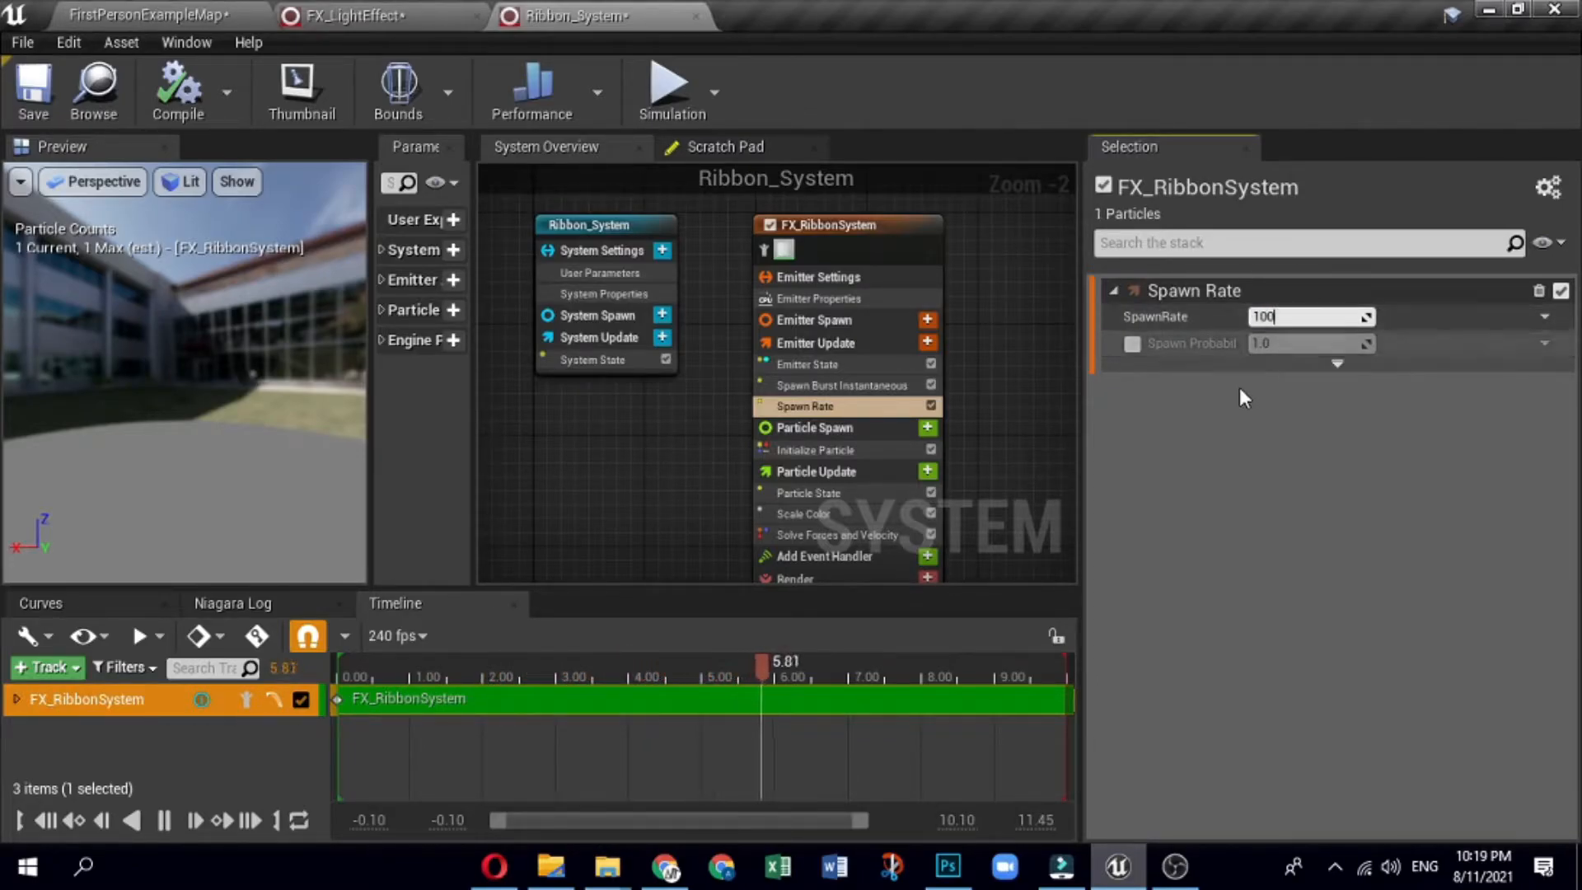
left_click(1156, 443)
Step: Place the Ribbon_System asset in the FirstPersonExampleMap level and return to the Ribbon_System editor
left_click(124, 13)
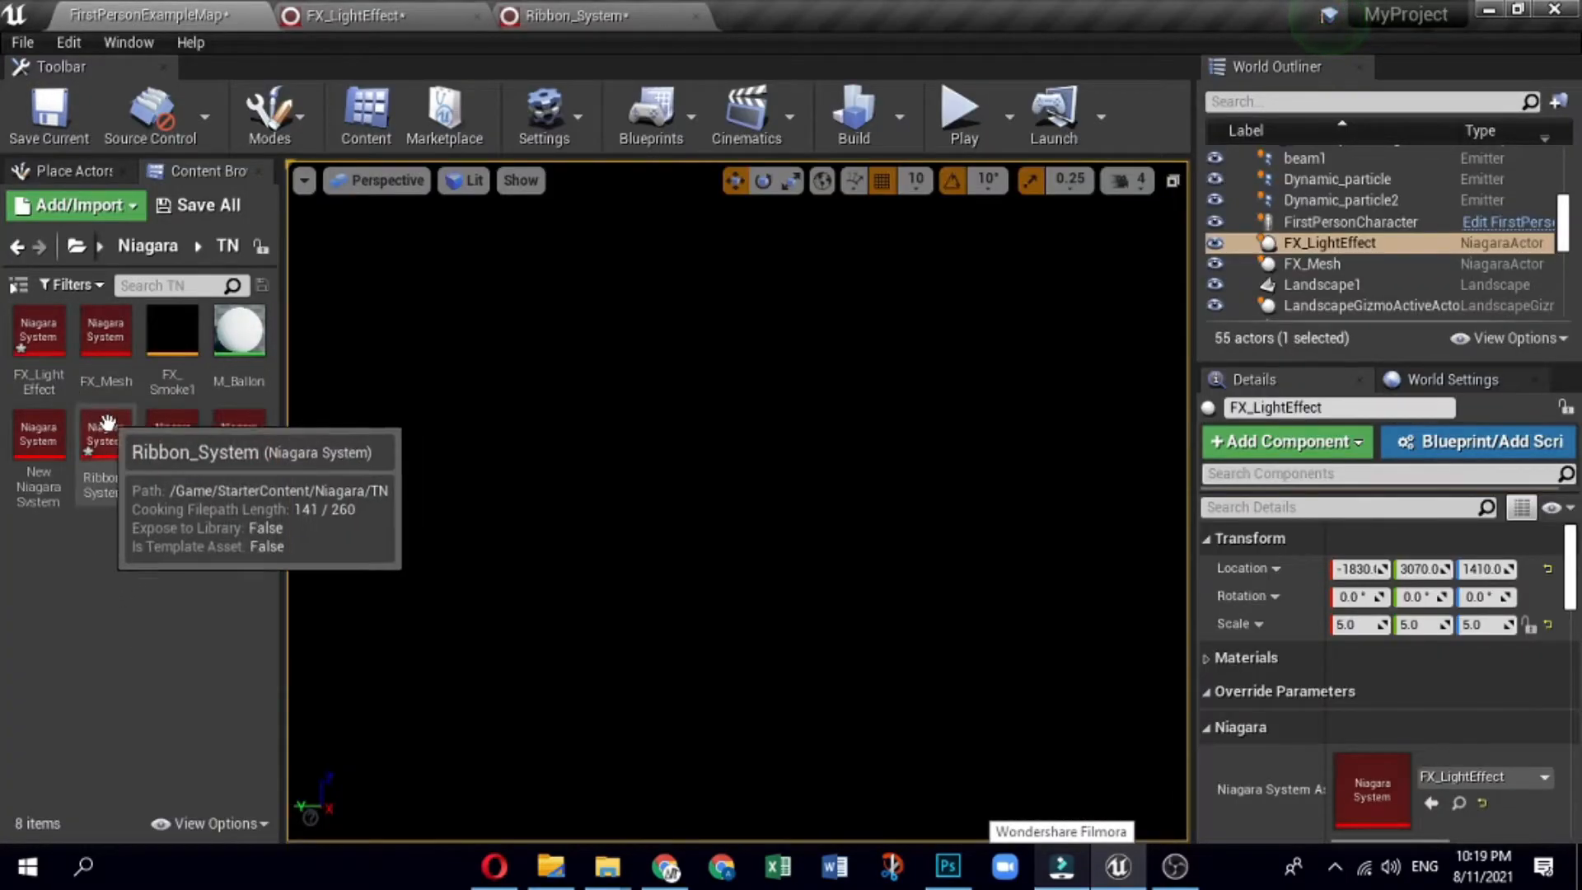
left_click_drag(99, 417, 746, 447)
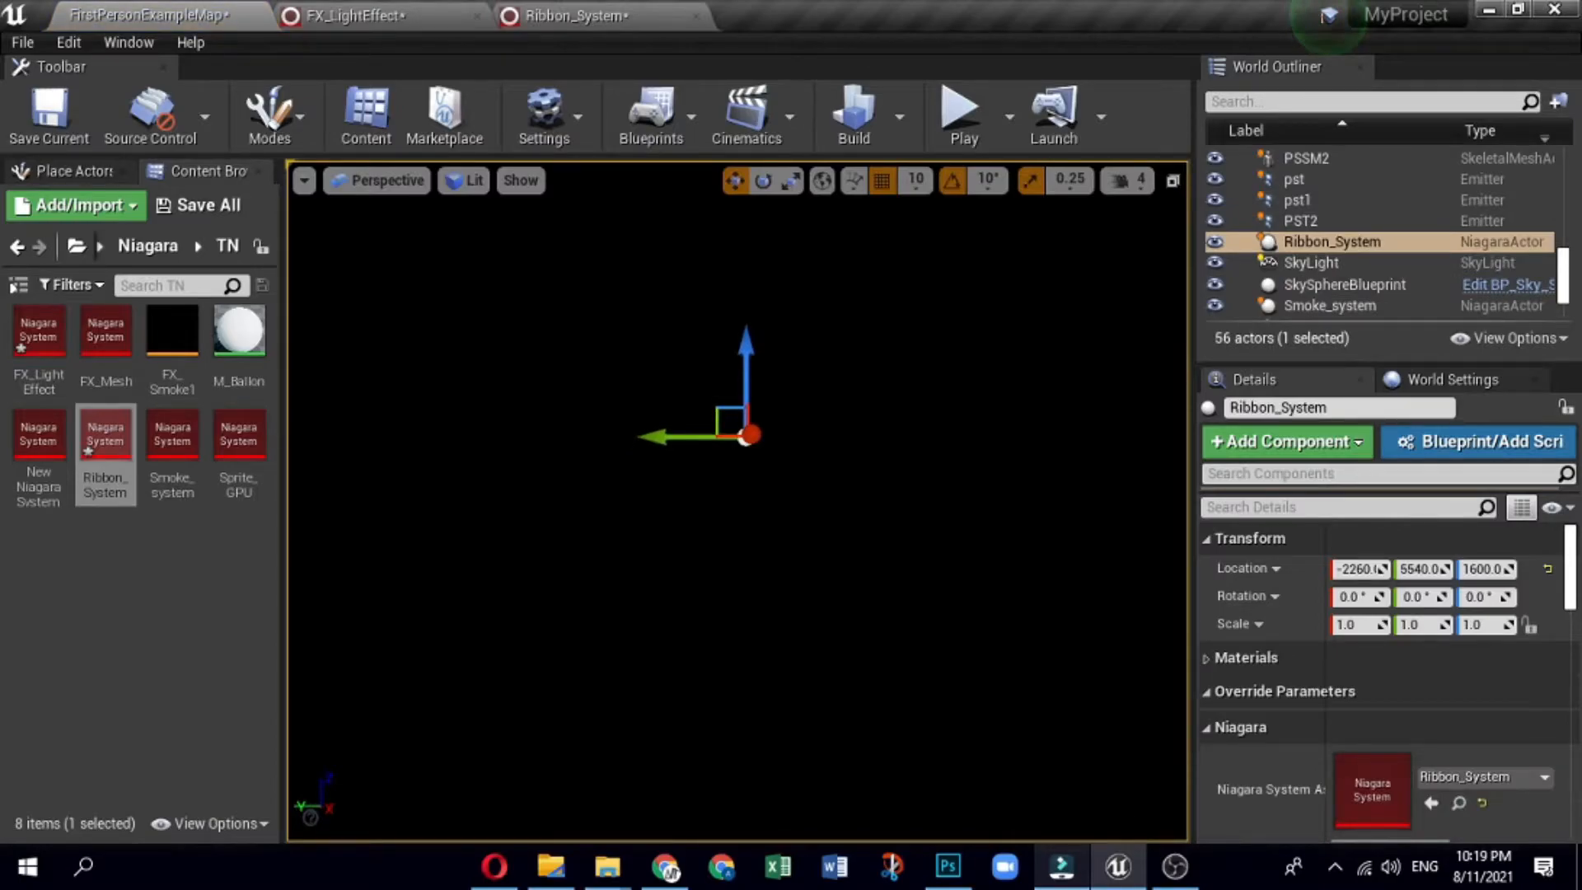
left_click(582, 16)
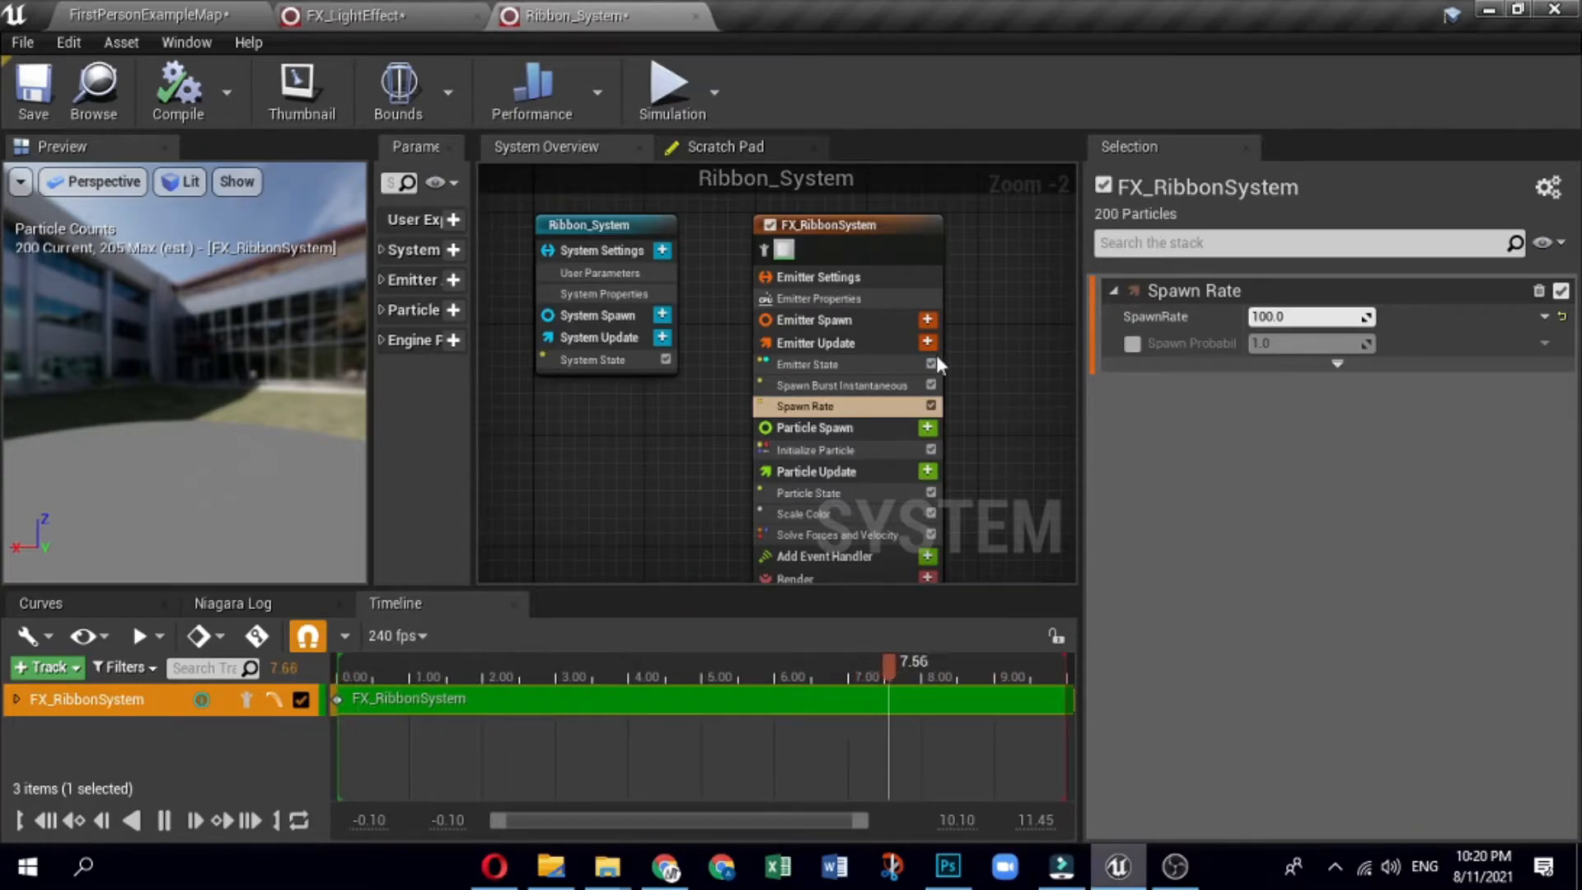
Step: Add an Initialize Ribbon module to the Particle Spawn group of FX_RibbonSystem
left_click(809, 428)
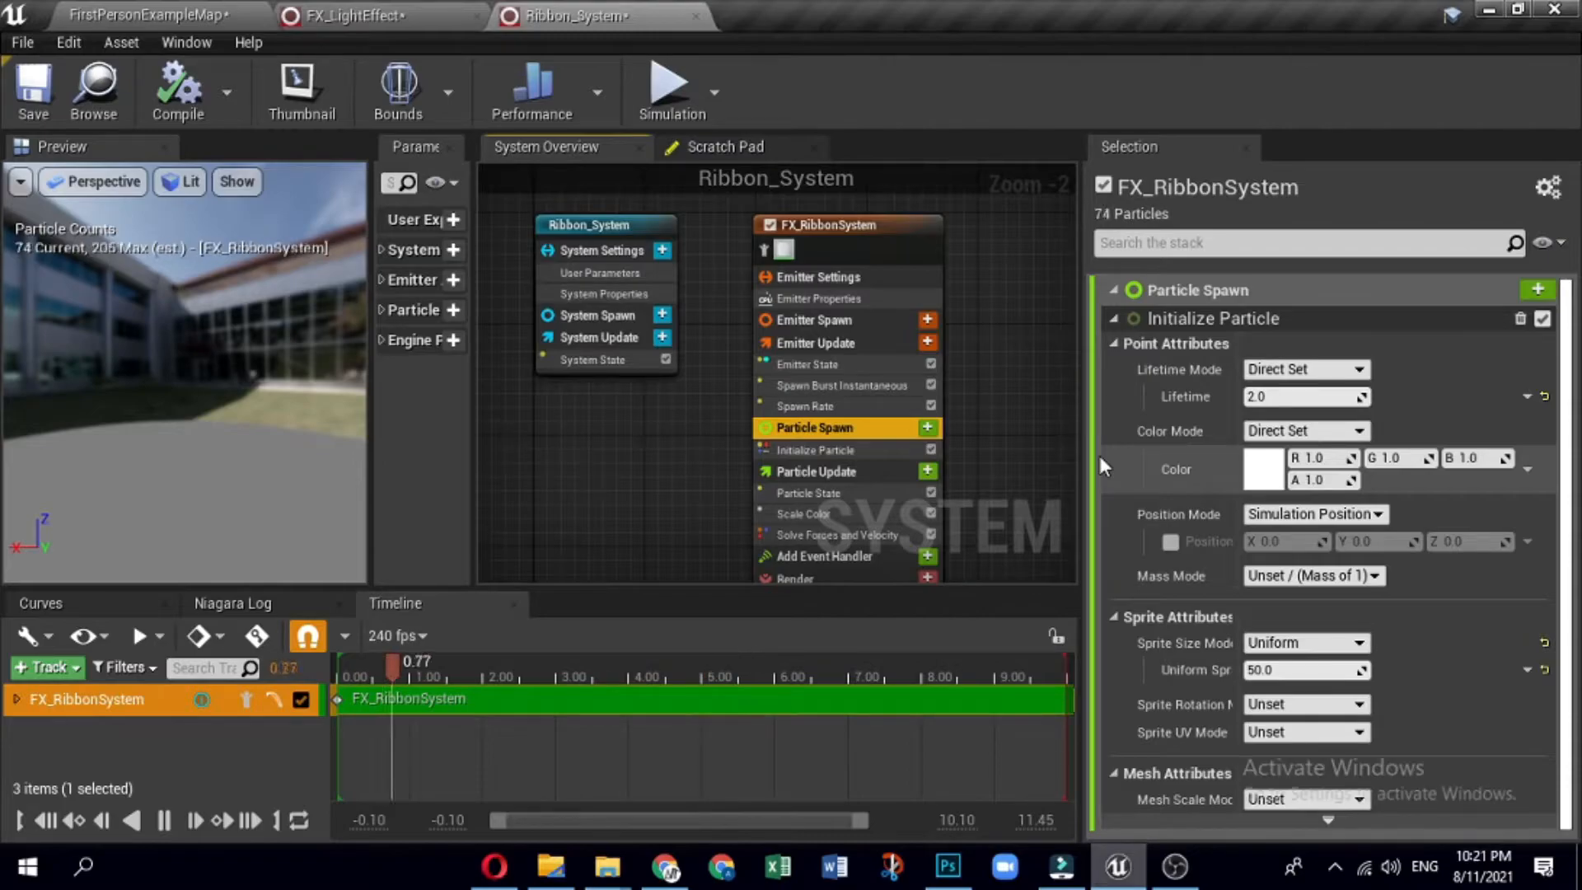
left_click(928, 426)
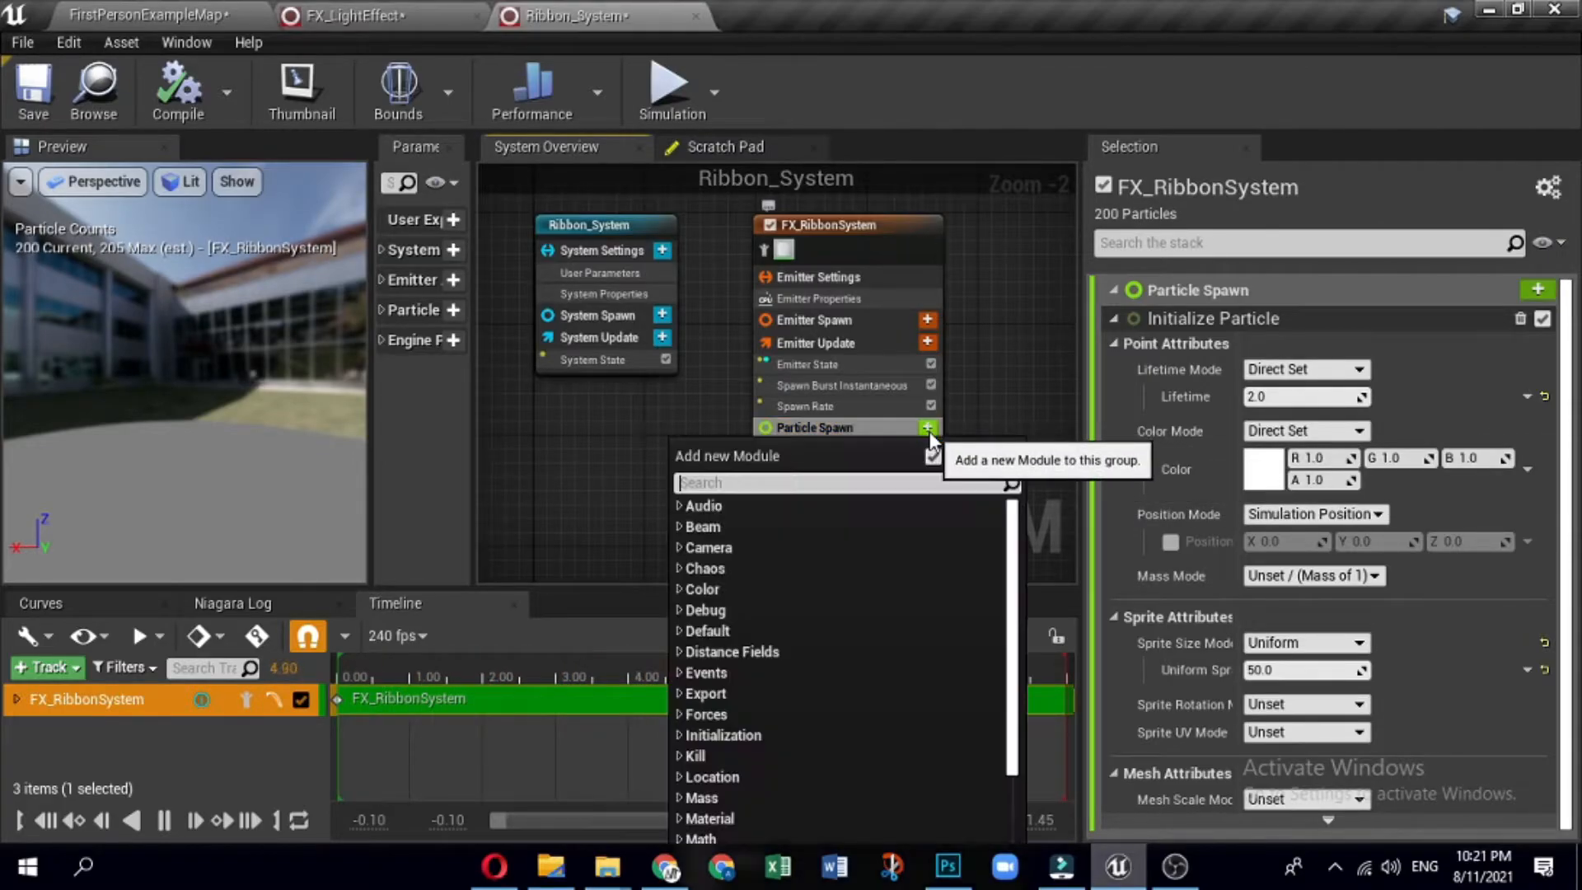
type("init")
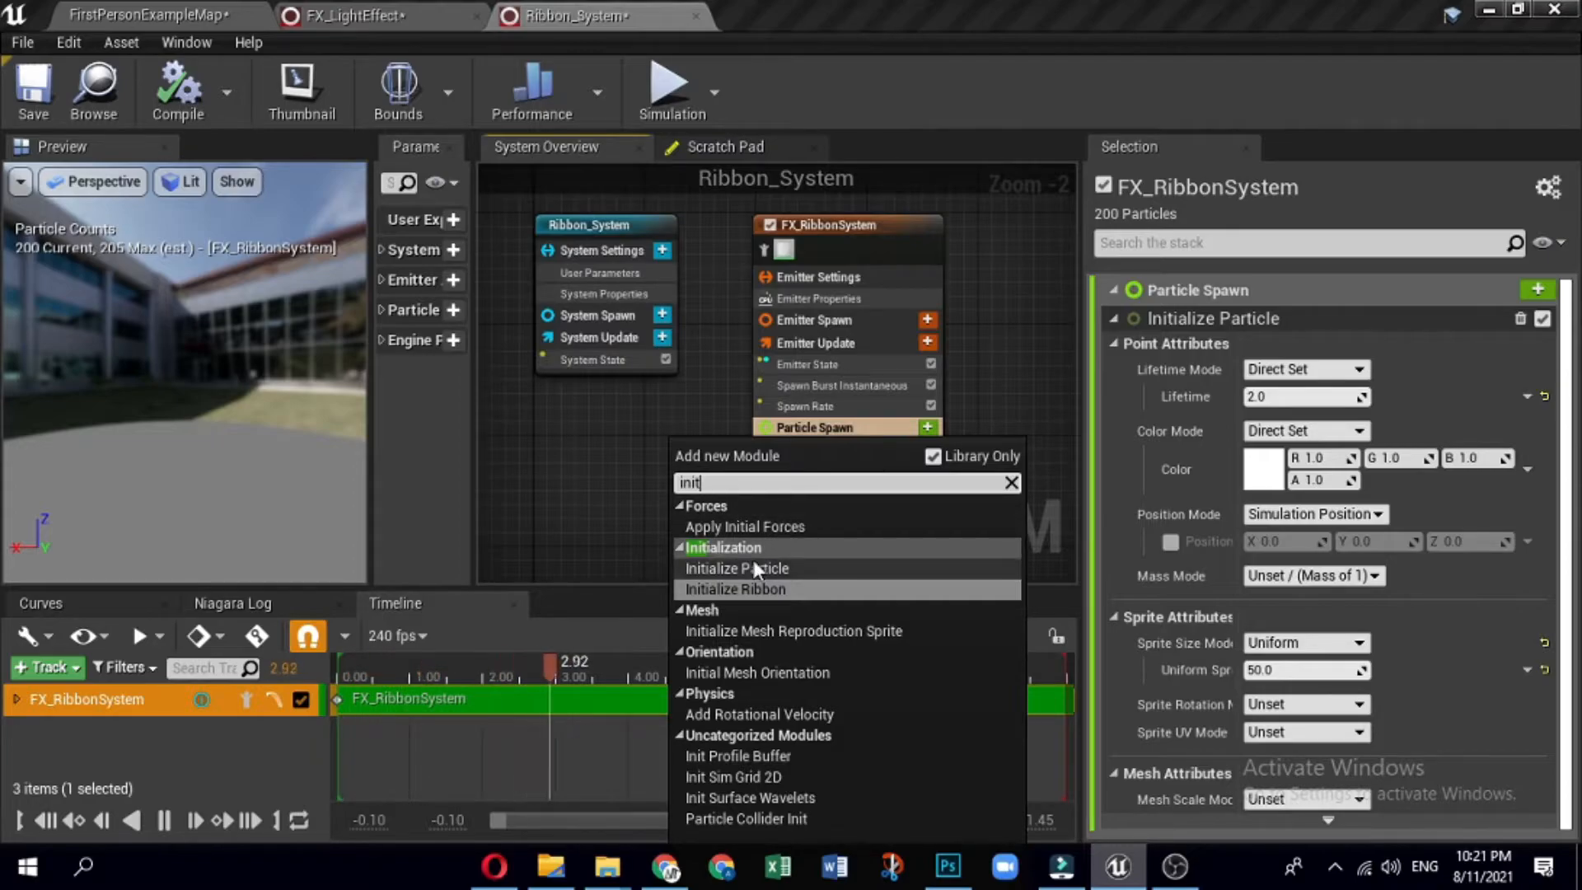
left_click(771, 588)
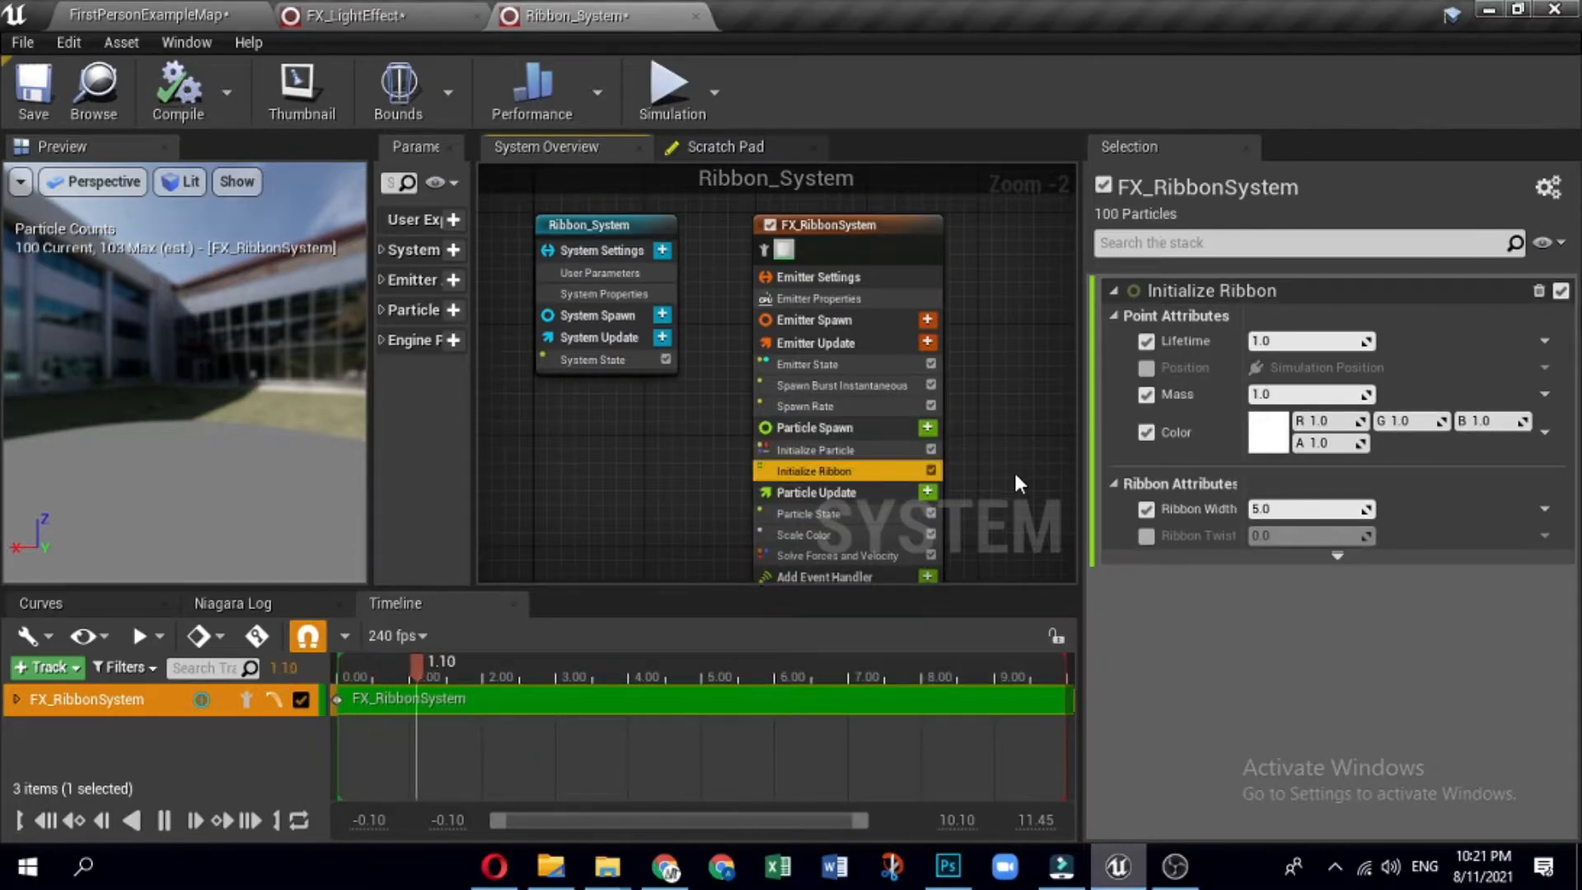
Step: Set the Initialize Ribbon module's Lifetime to 5 and its Mass to 10
left_click(1326, 335)
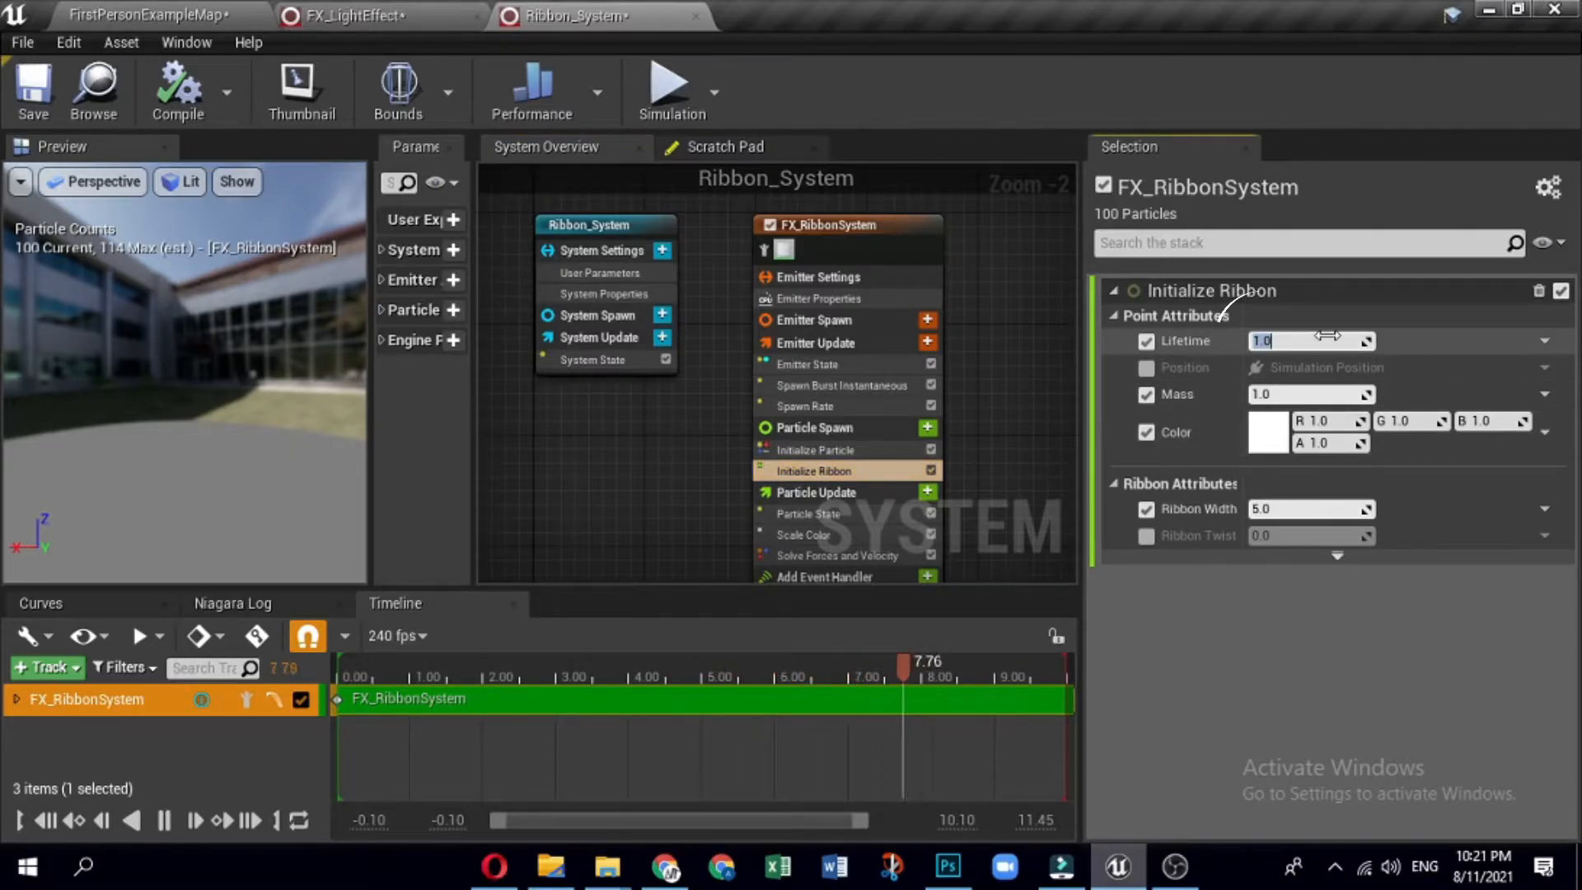
type("5")
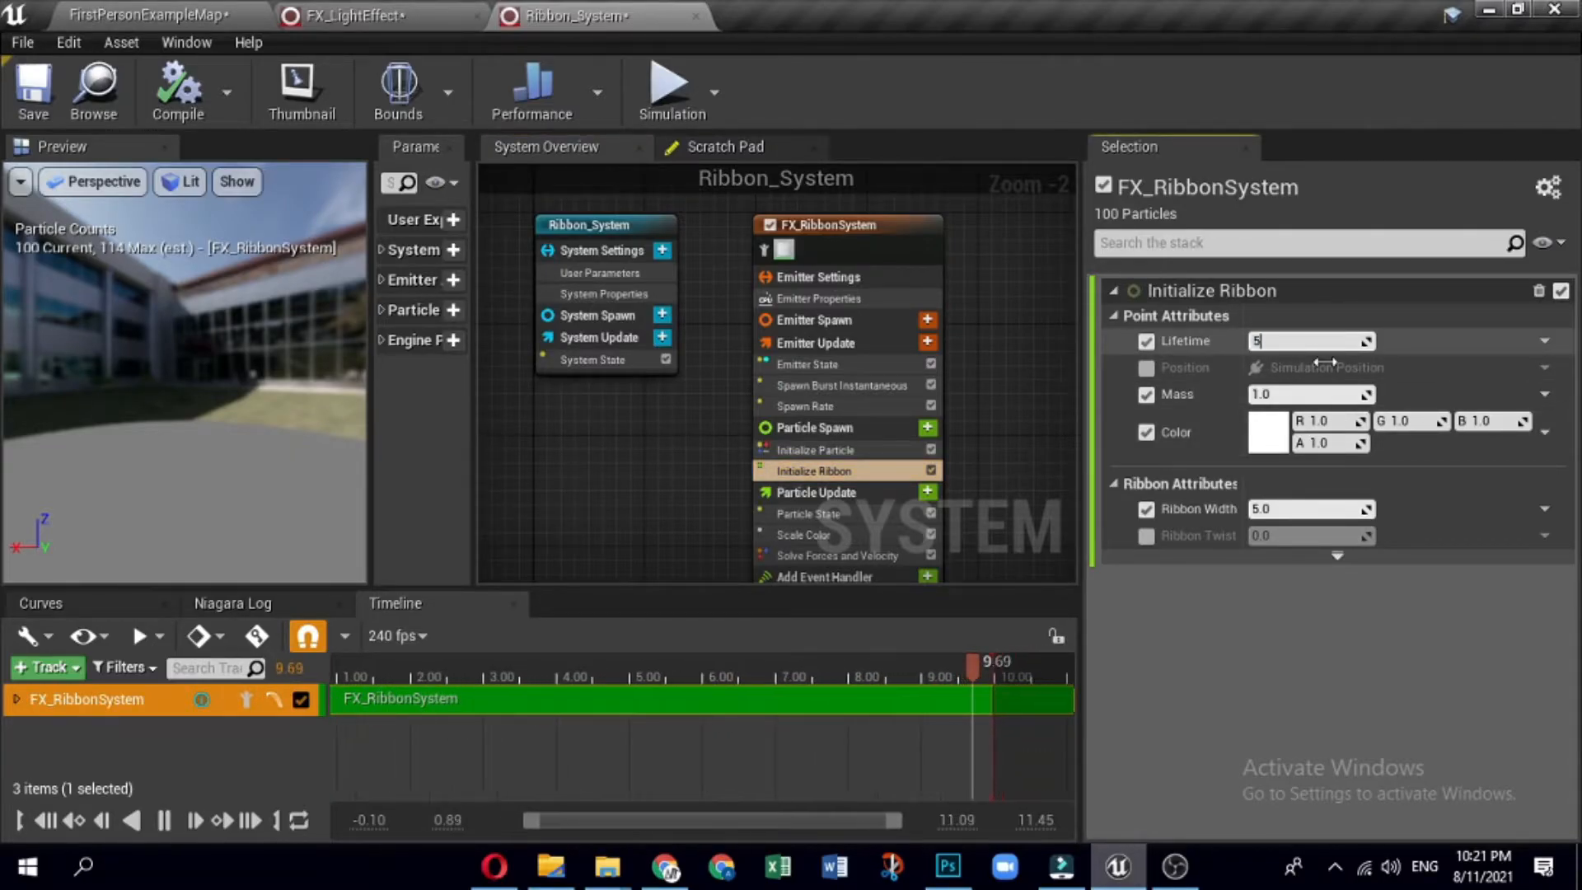
key("Return")
left_click(1308, 395)
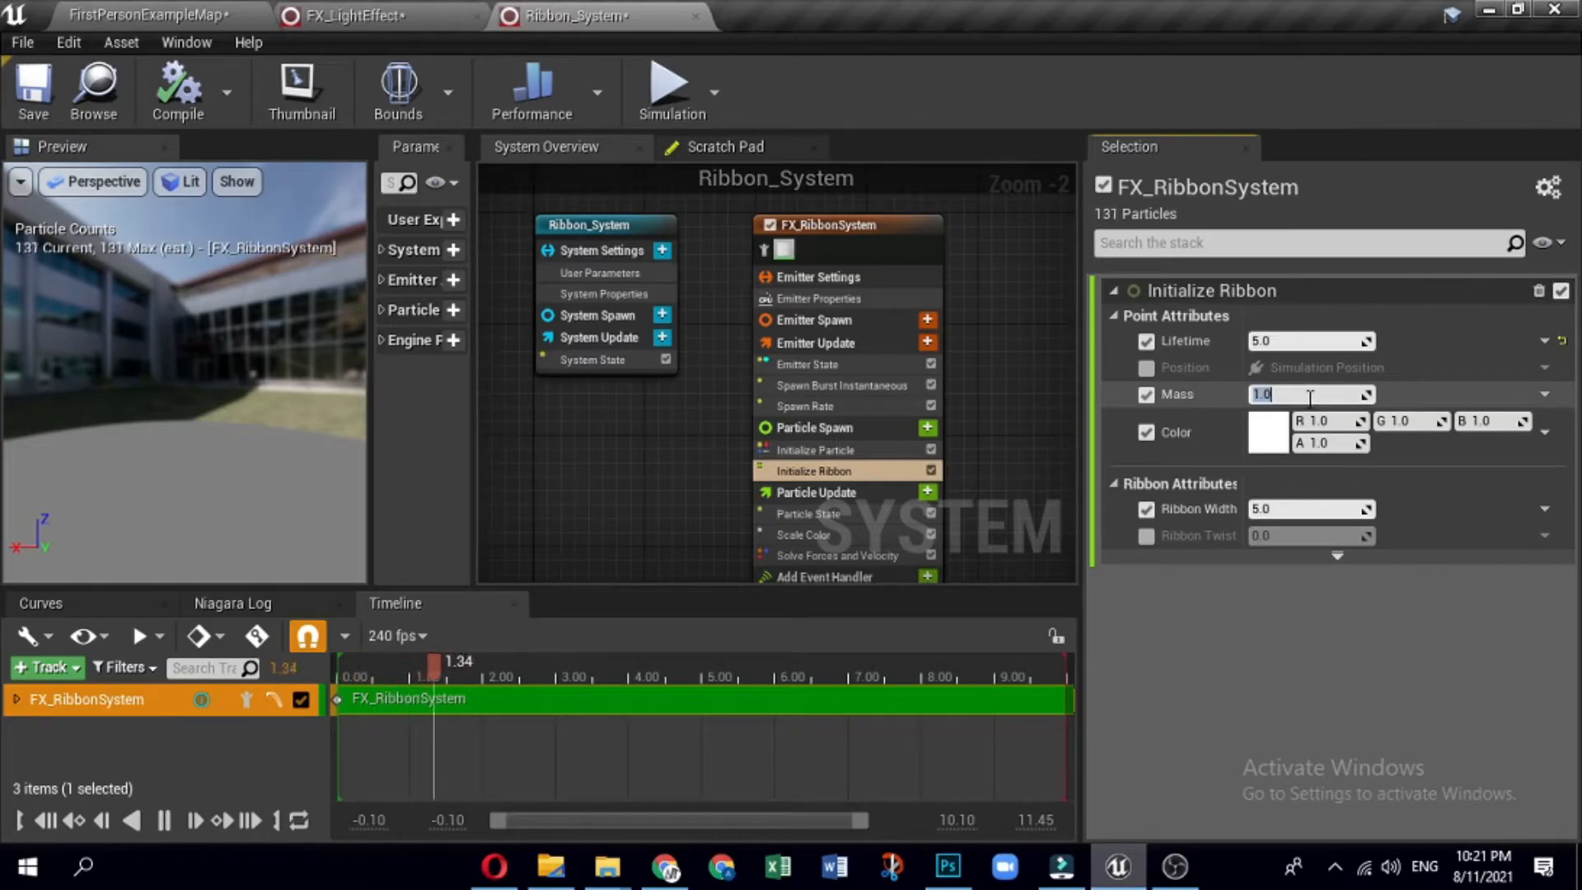
type("10")
left_click(1265, 412)
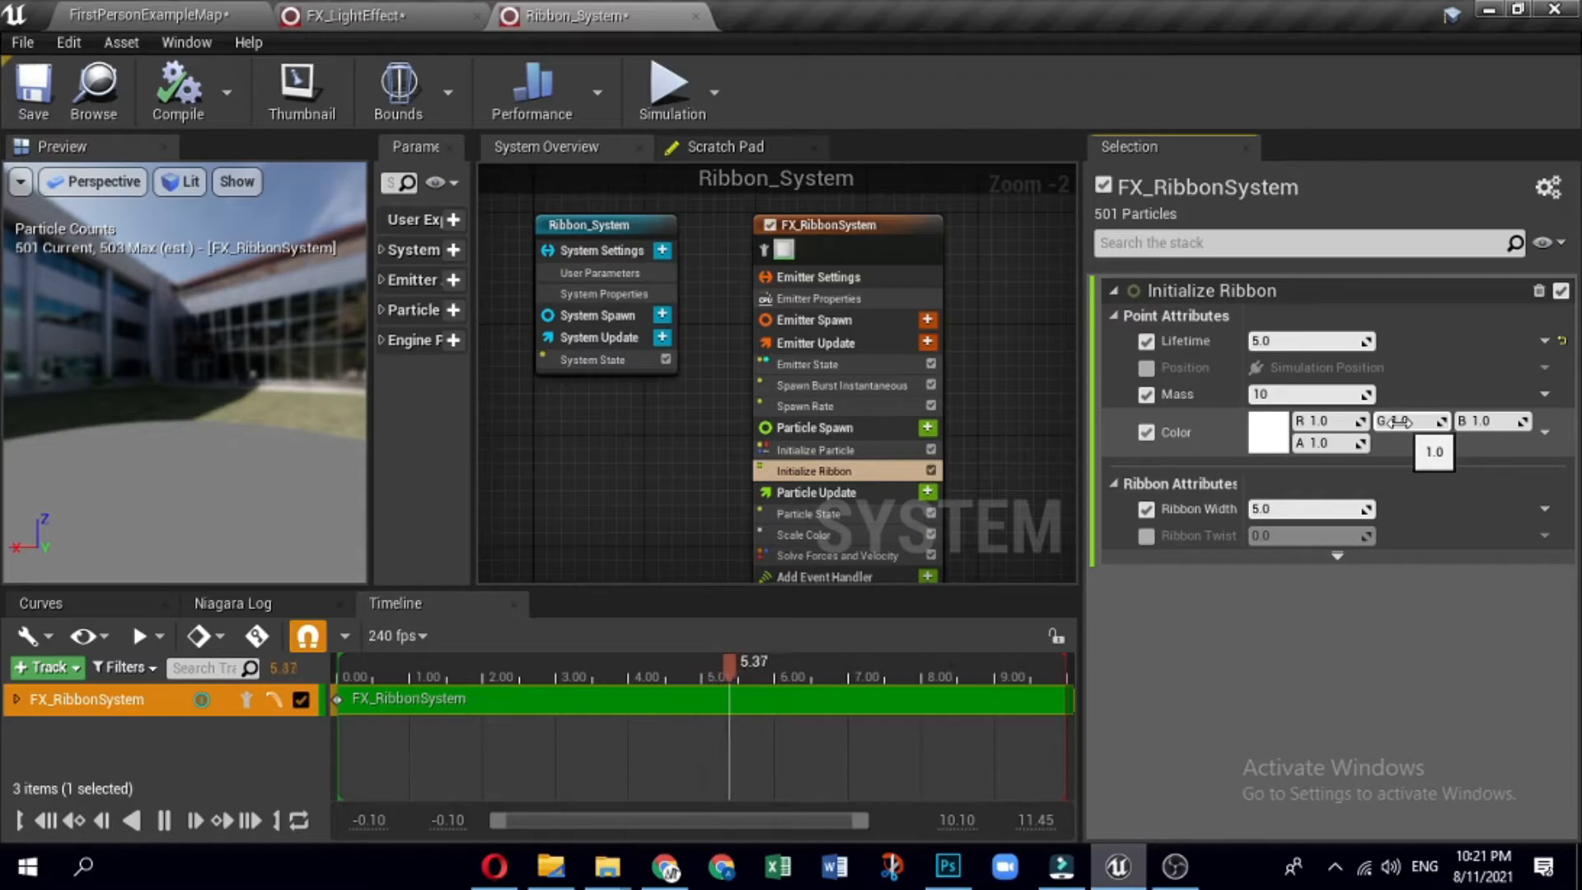
Step: Make the Initialize Ribbon color green by setting its R and B values to 0
left_click(1341, 421)
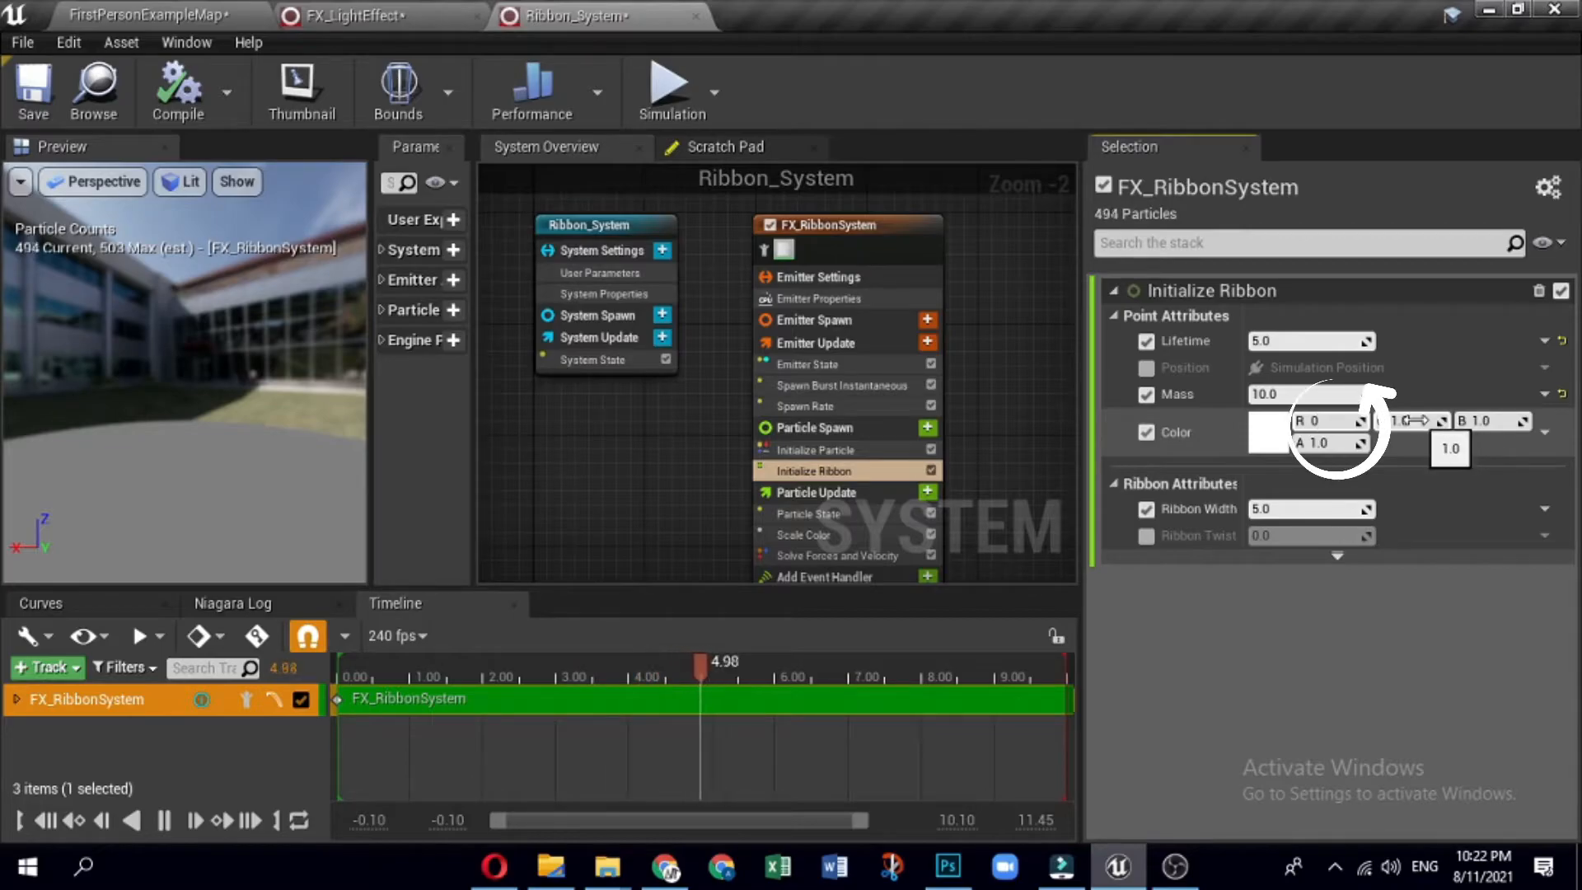
type("0")
key("Return")
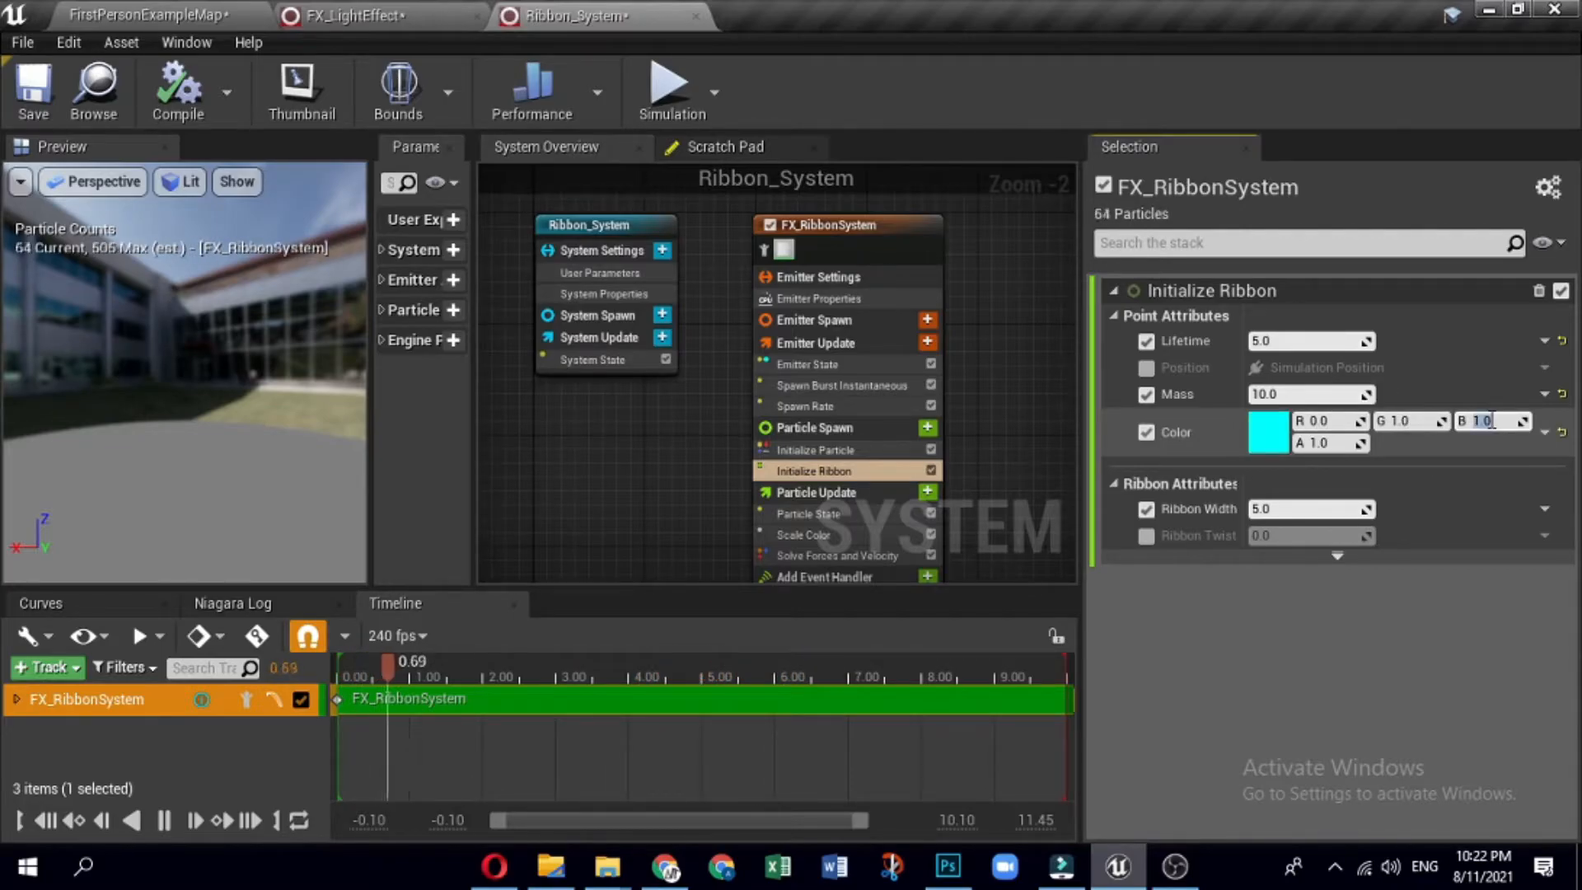
type("0")
left_click(1475, 472)
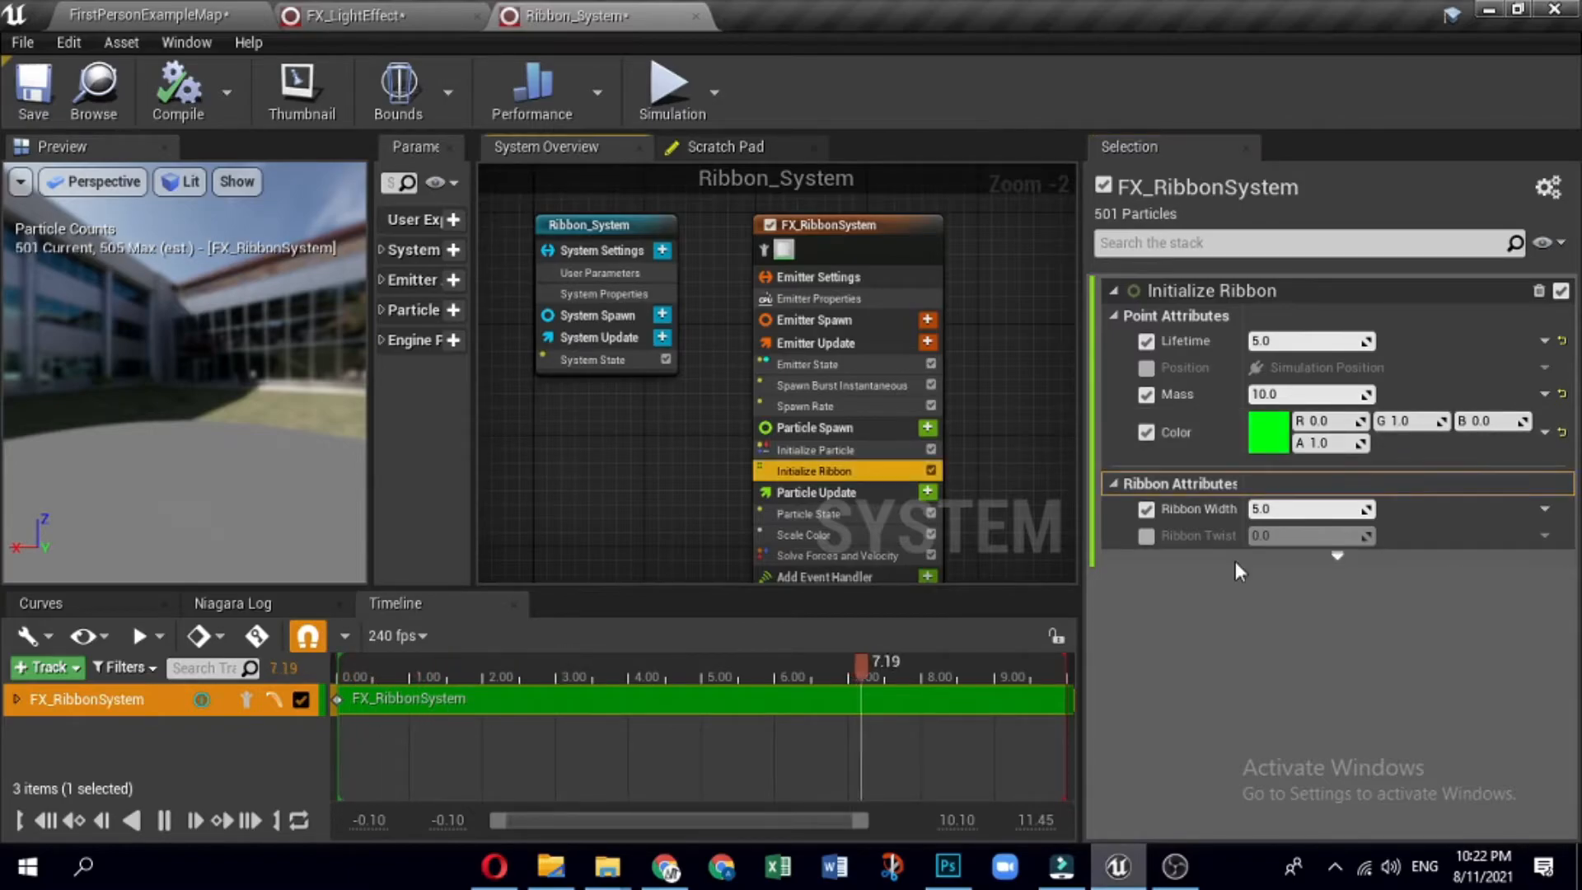
Step: Set the Ribbon Width of the Initialize Ribbon module to 10
left_click(1299, 511)
type("1")
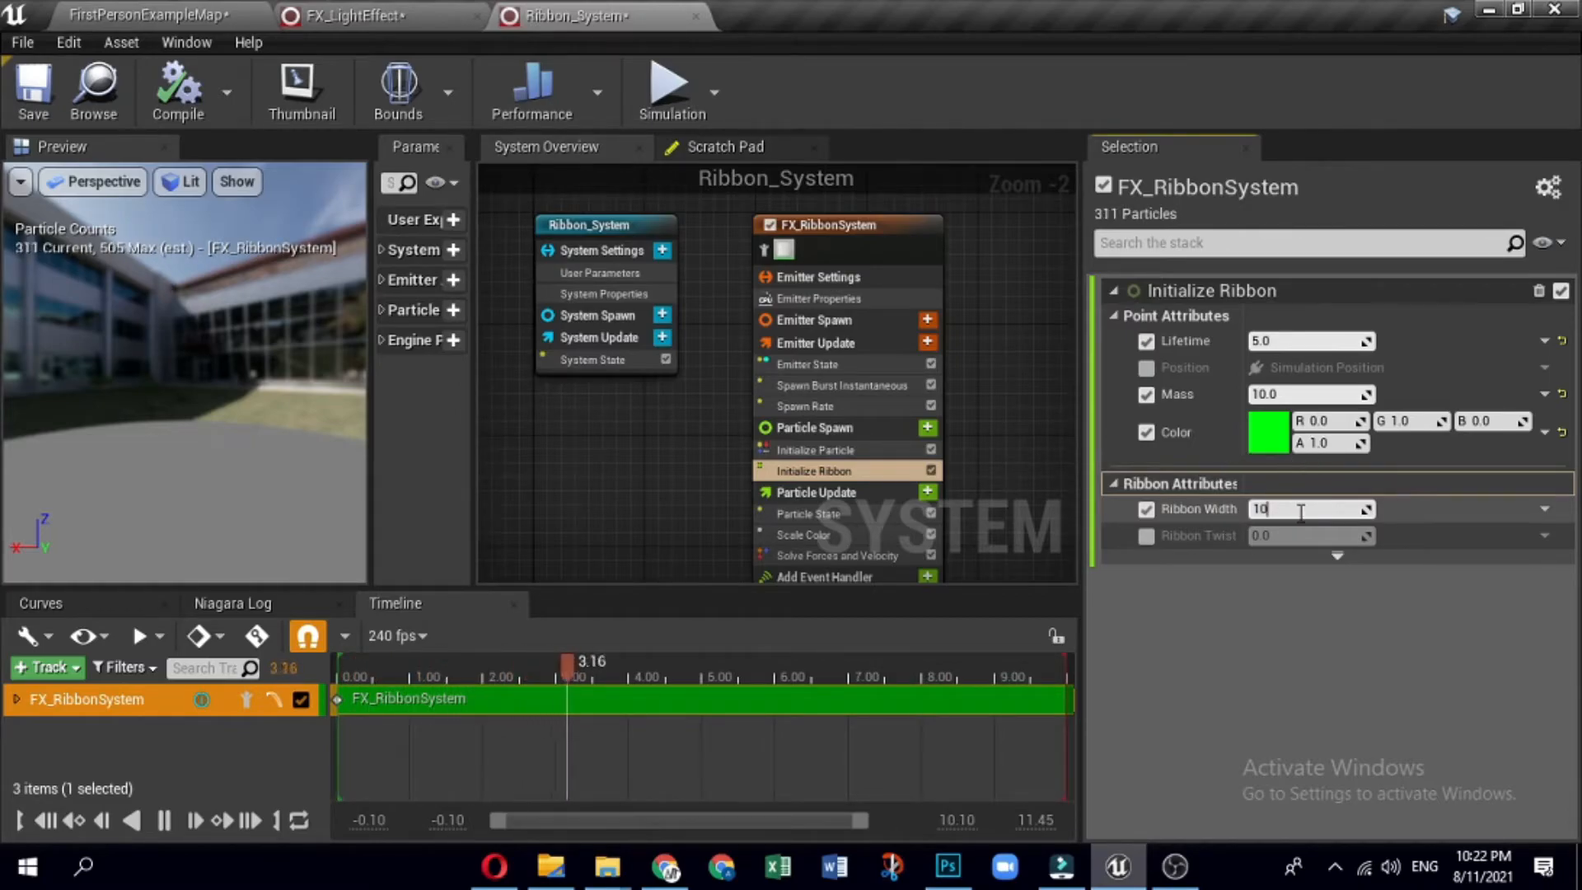
type("0")
key("Return")
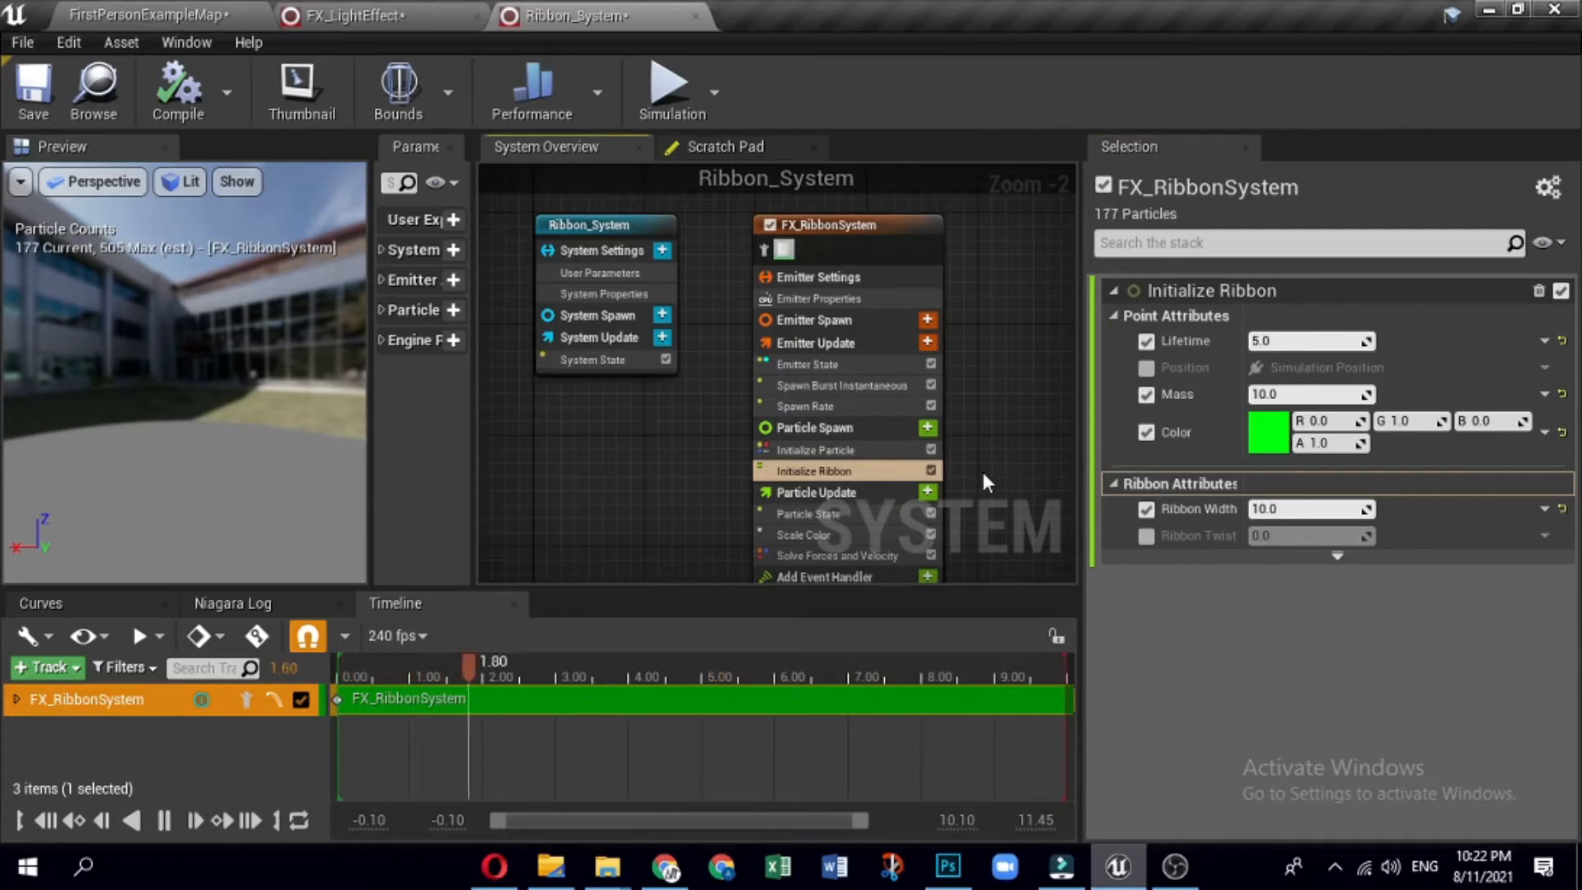
Step: Add a Torus Location module to Particle Spawn and set its Torus Mode to Ring
left_click(928, 427)
type("tor")
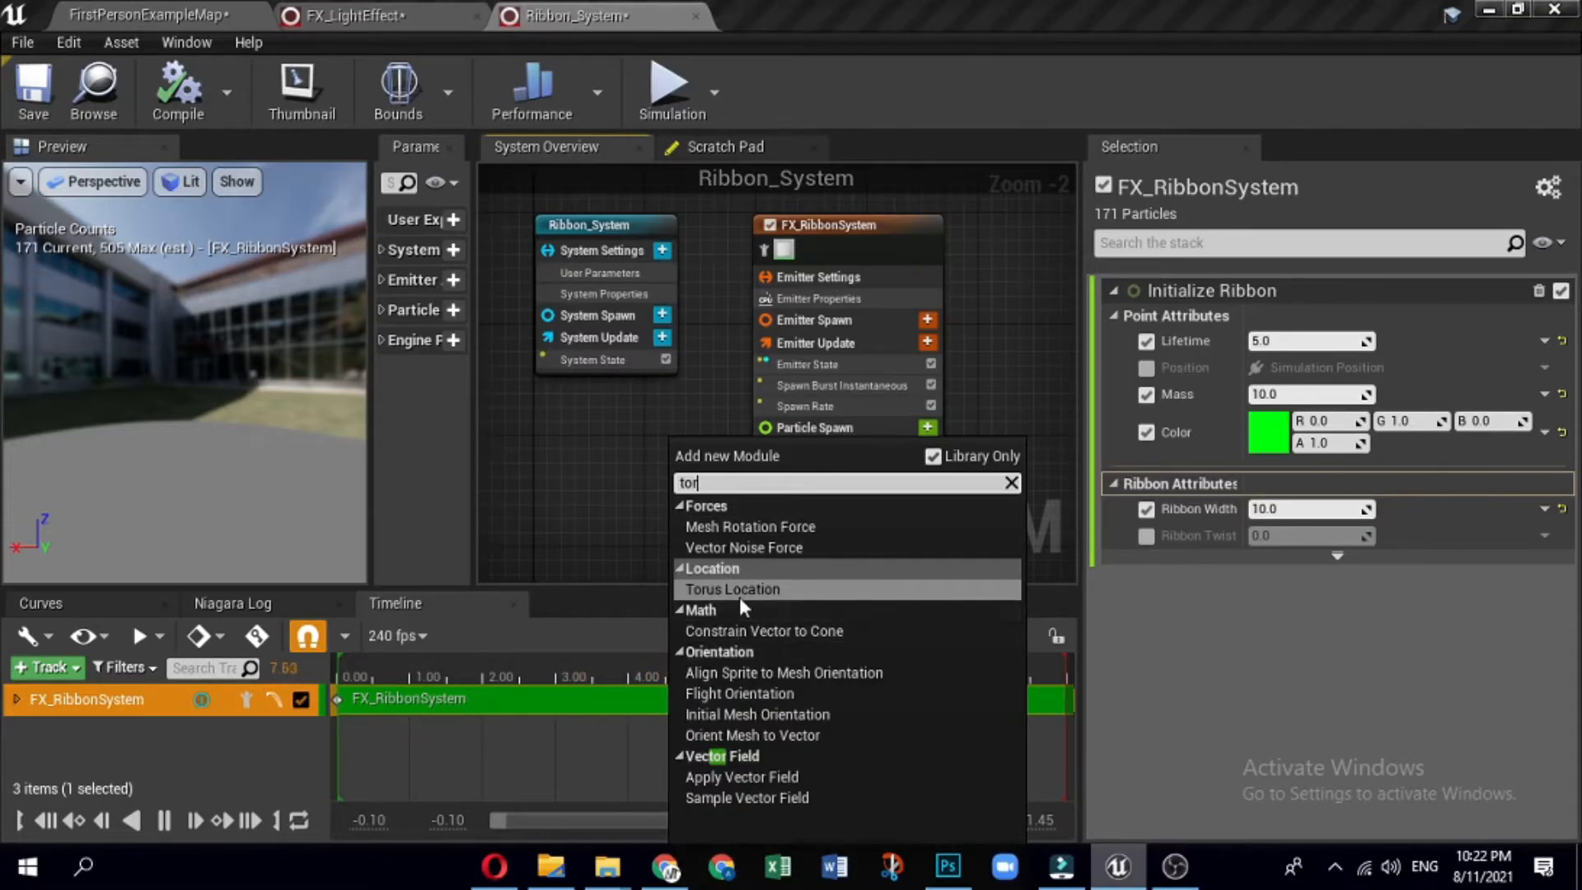
left_click(745, 590)
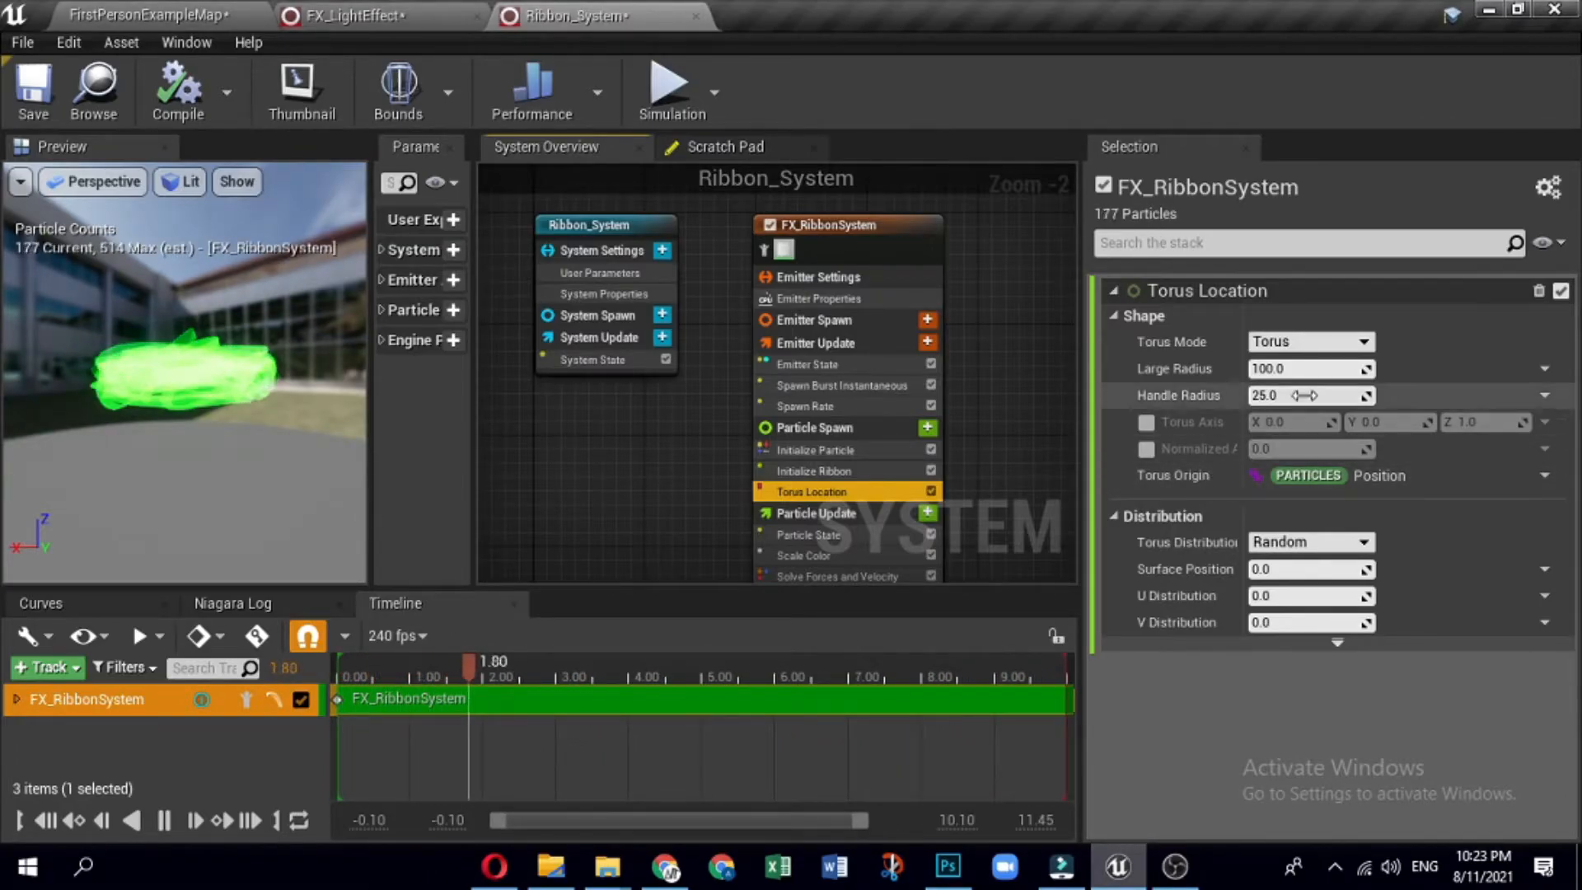
left_click(1319, 341)
left_click(1323, 393)
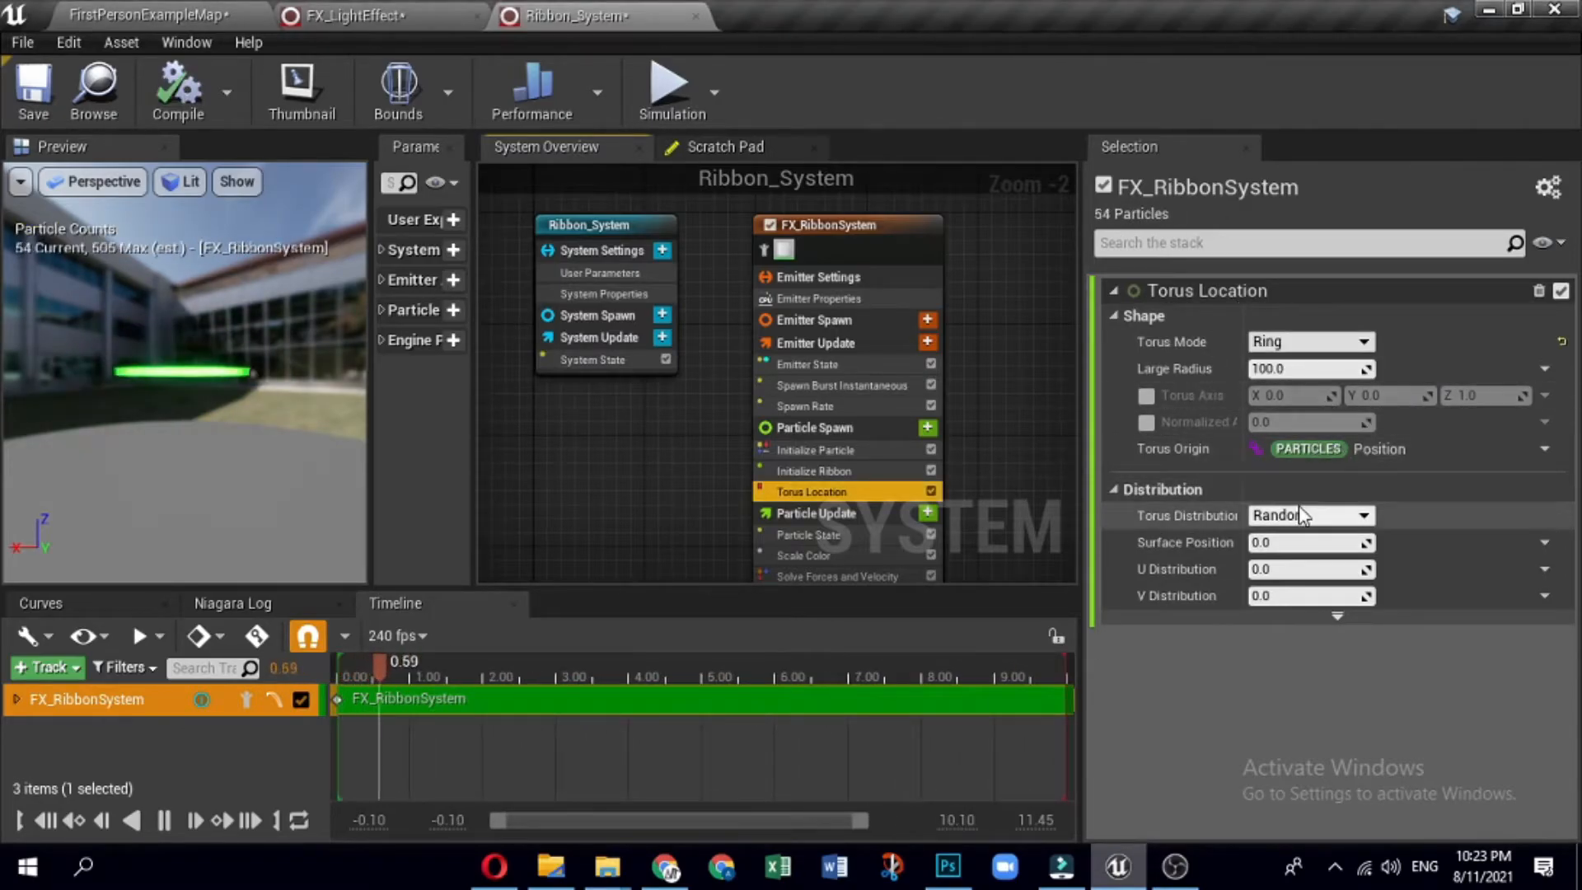
Step: Set the Torus Location's Large Radius to 50 and its Torus Distribution to Direct
left_click(1316, 367)
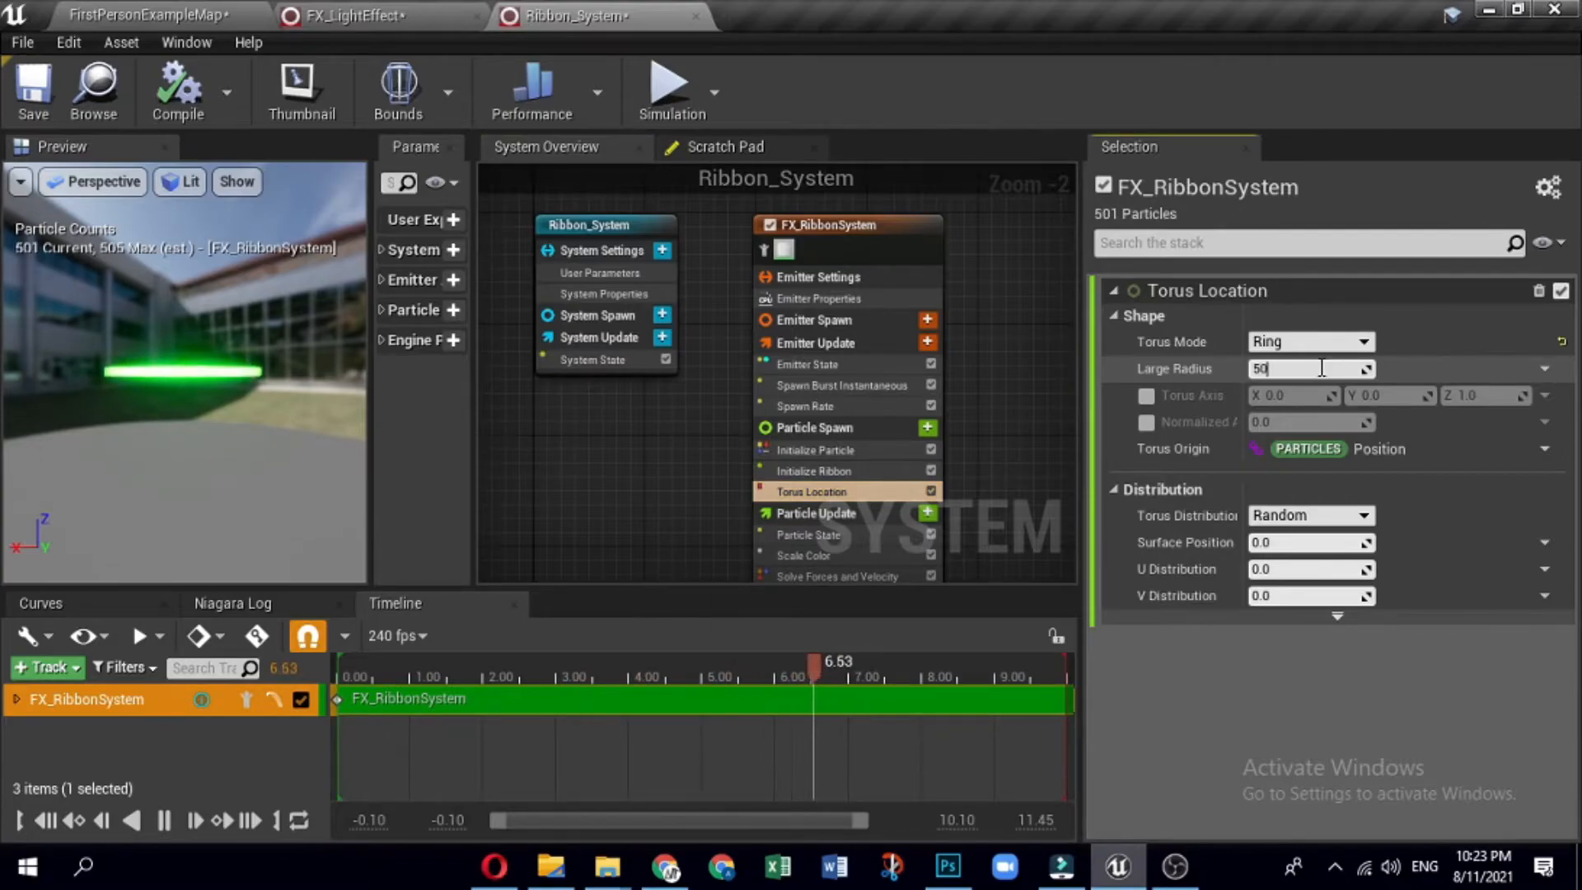
key("Return")
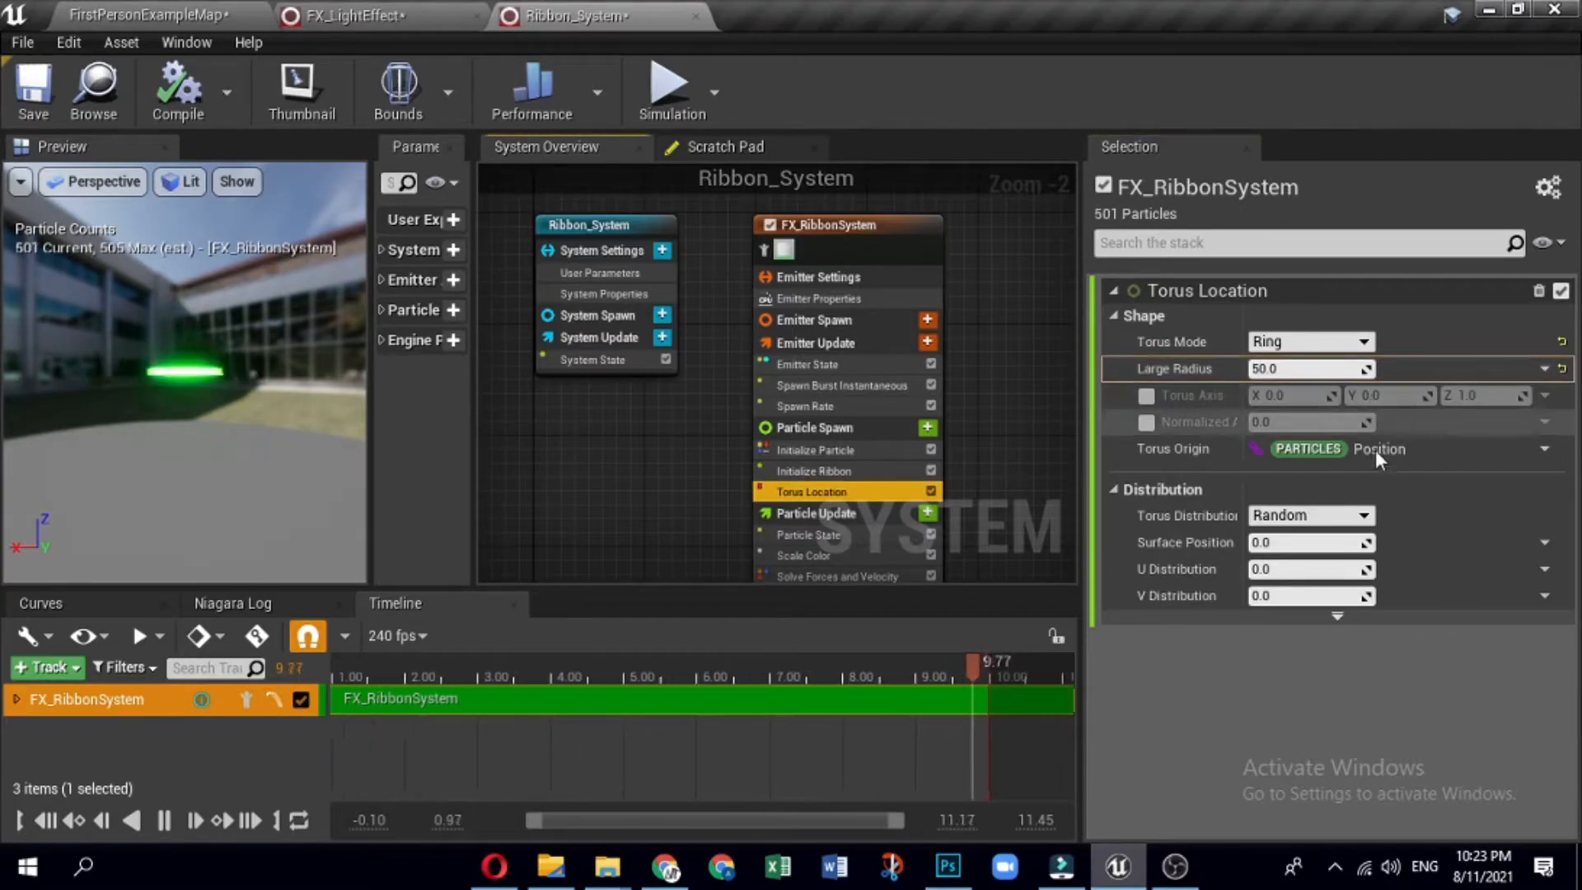
left_click(1332, 519)
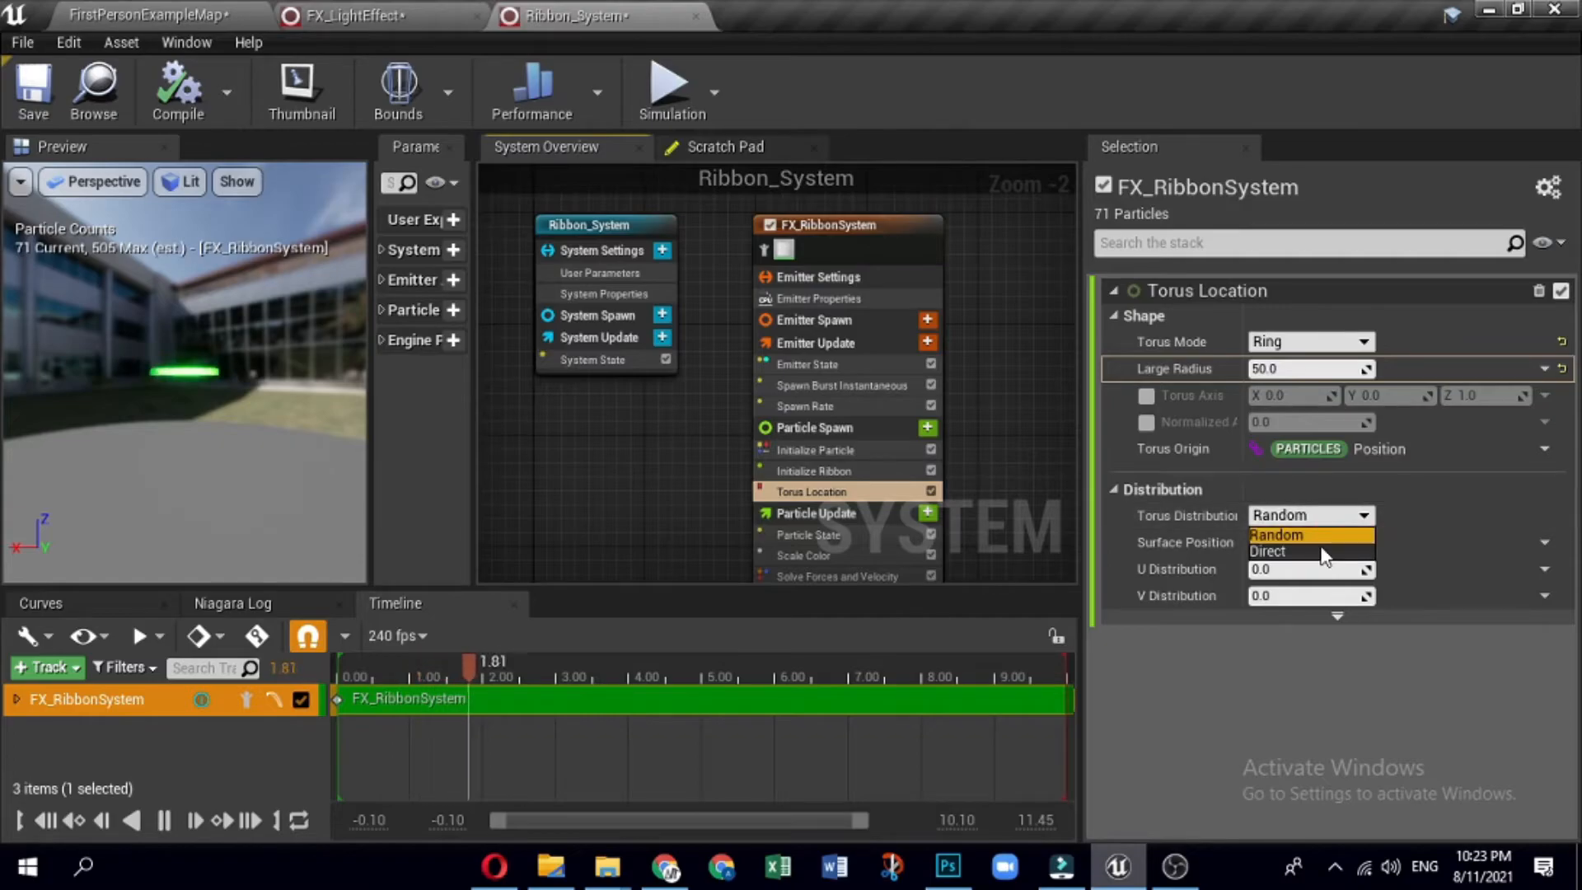
left_click(1324, 551)
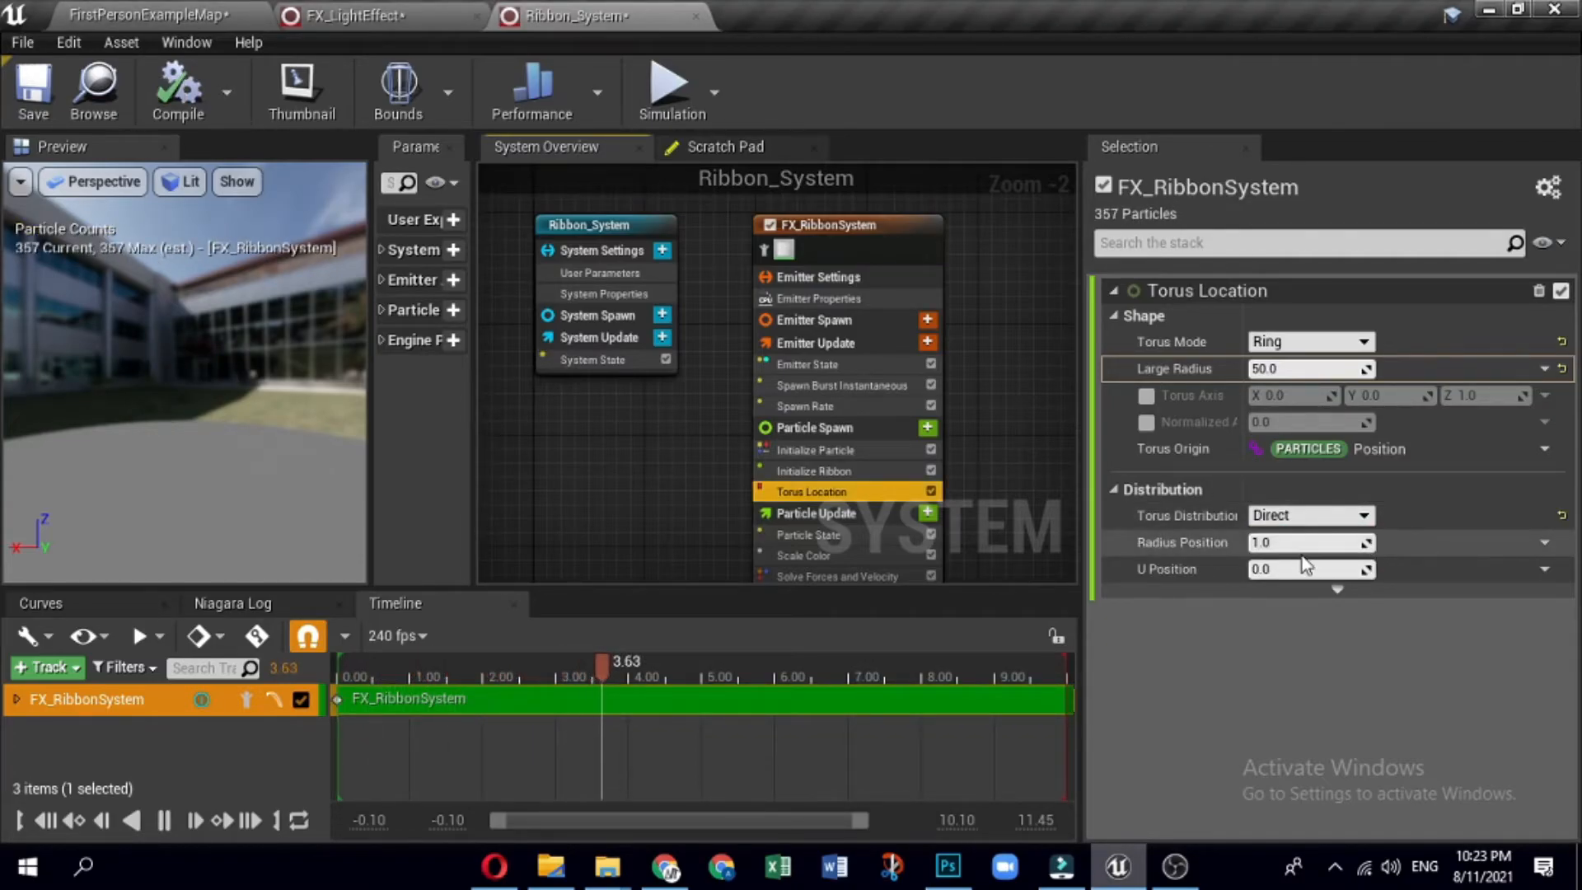
Step: Link the Torus Location's U Position to the Emitter Age attribute
left_click(1453, 542)
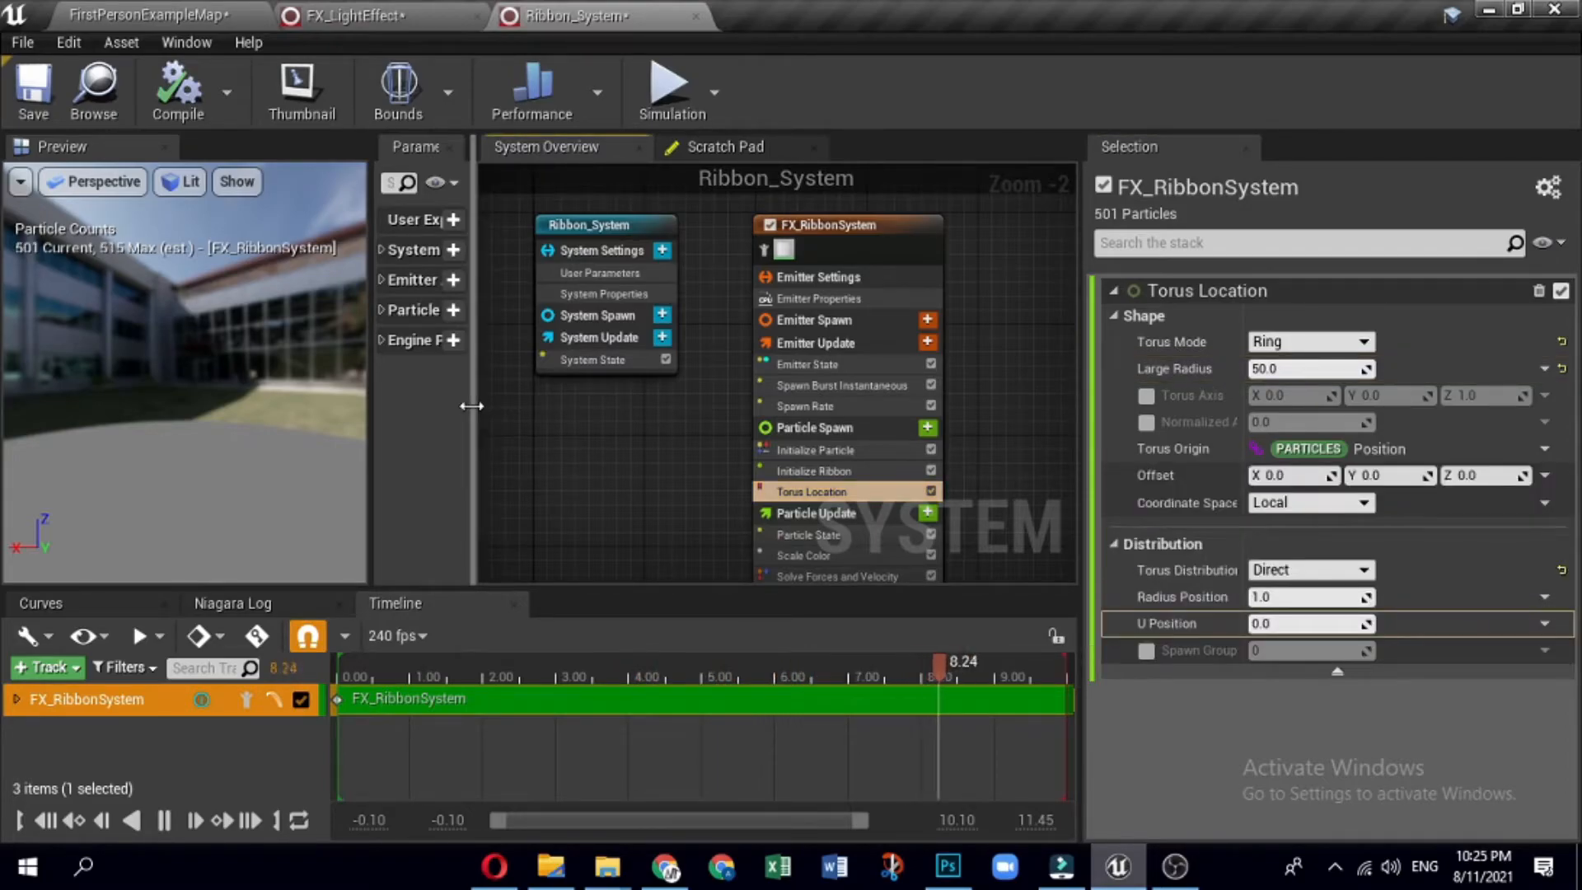
left_click_drag(473, 405, 559, 413)
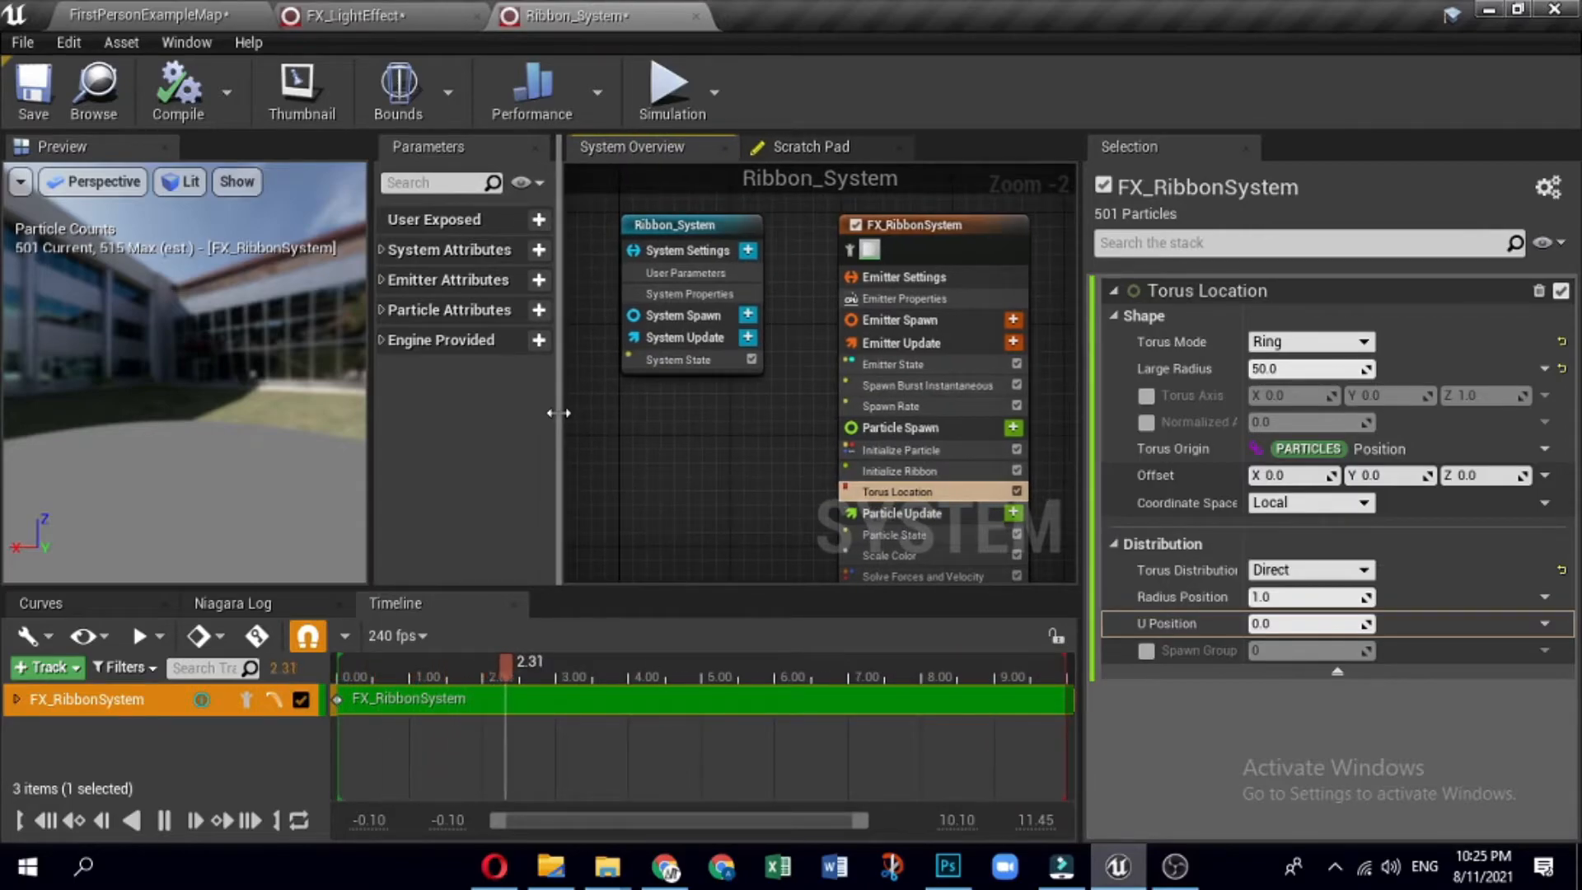
left_click(380, 279)
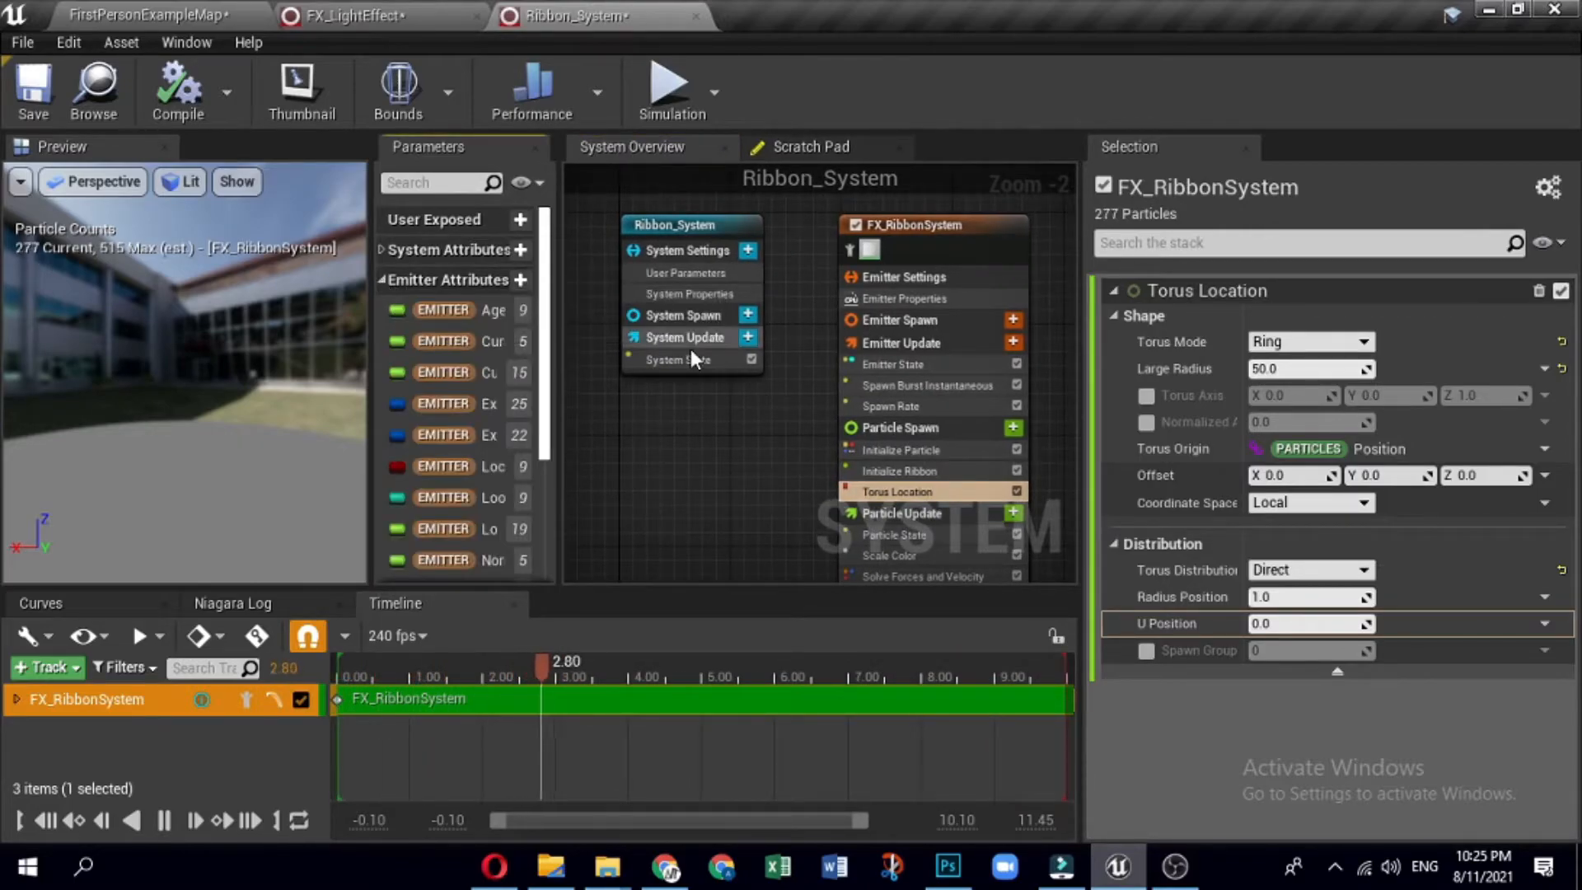
left_click_drag(443, 305, 1451, 617)
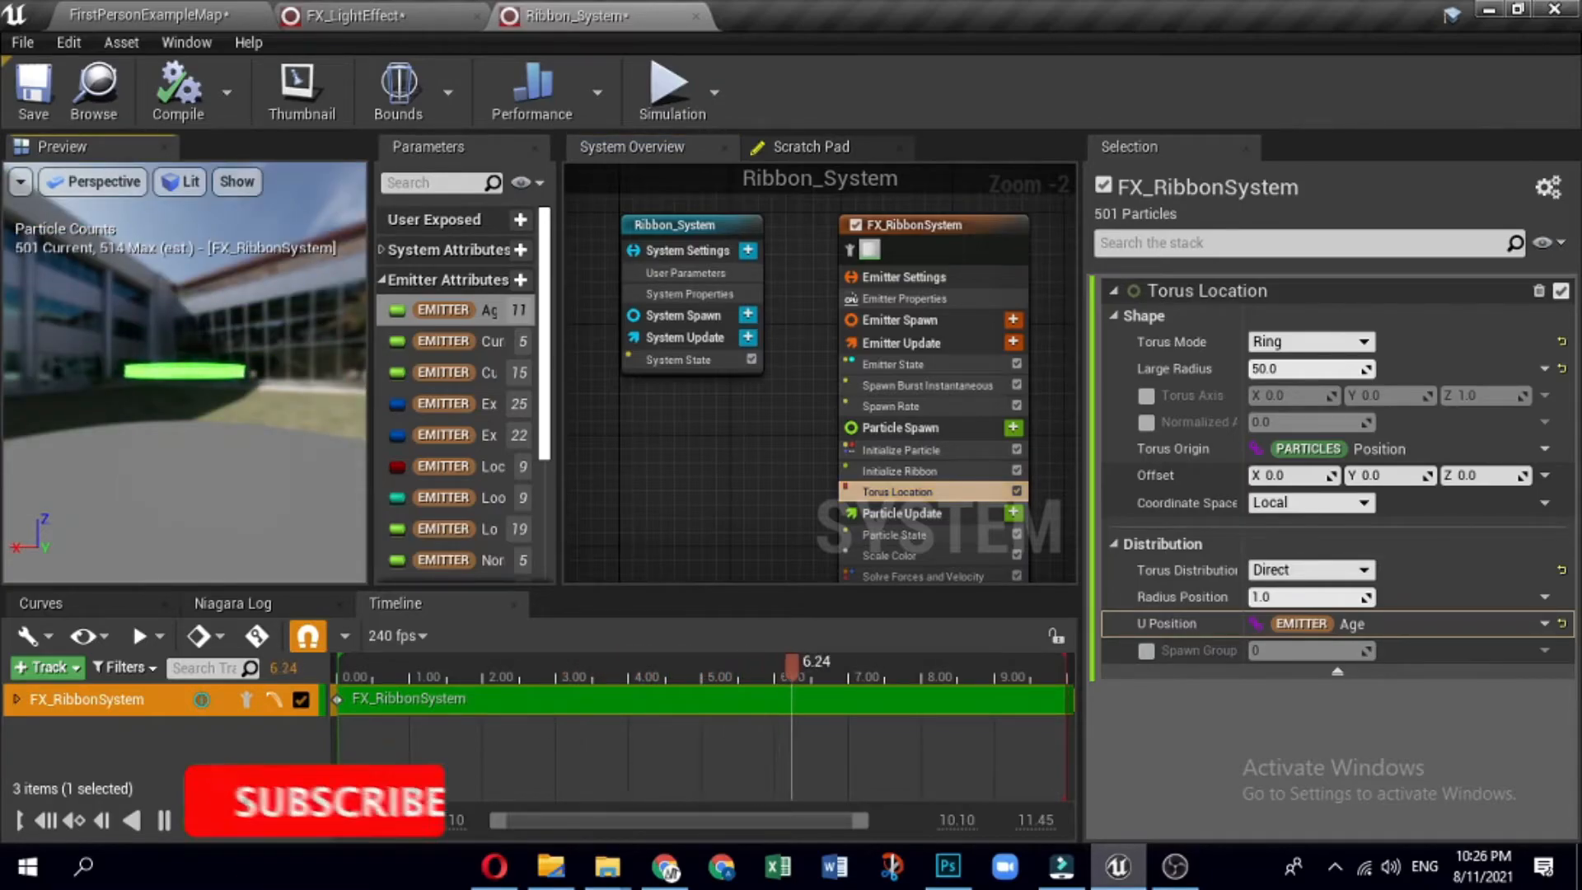
left_click_drag(136, 386, 138, 429)
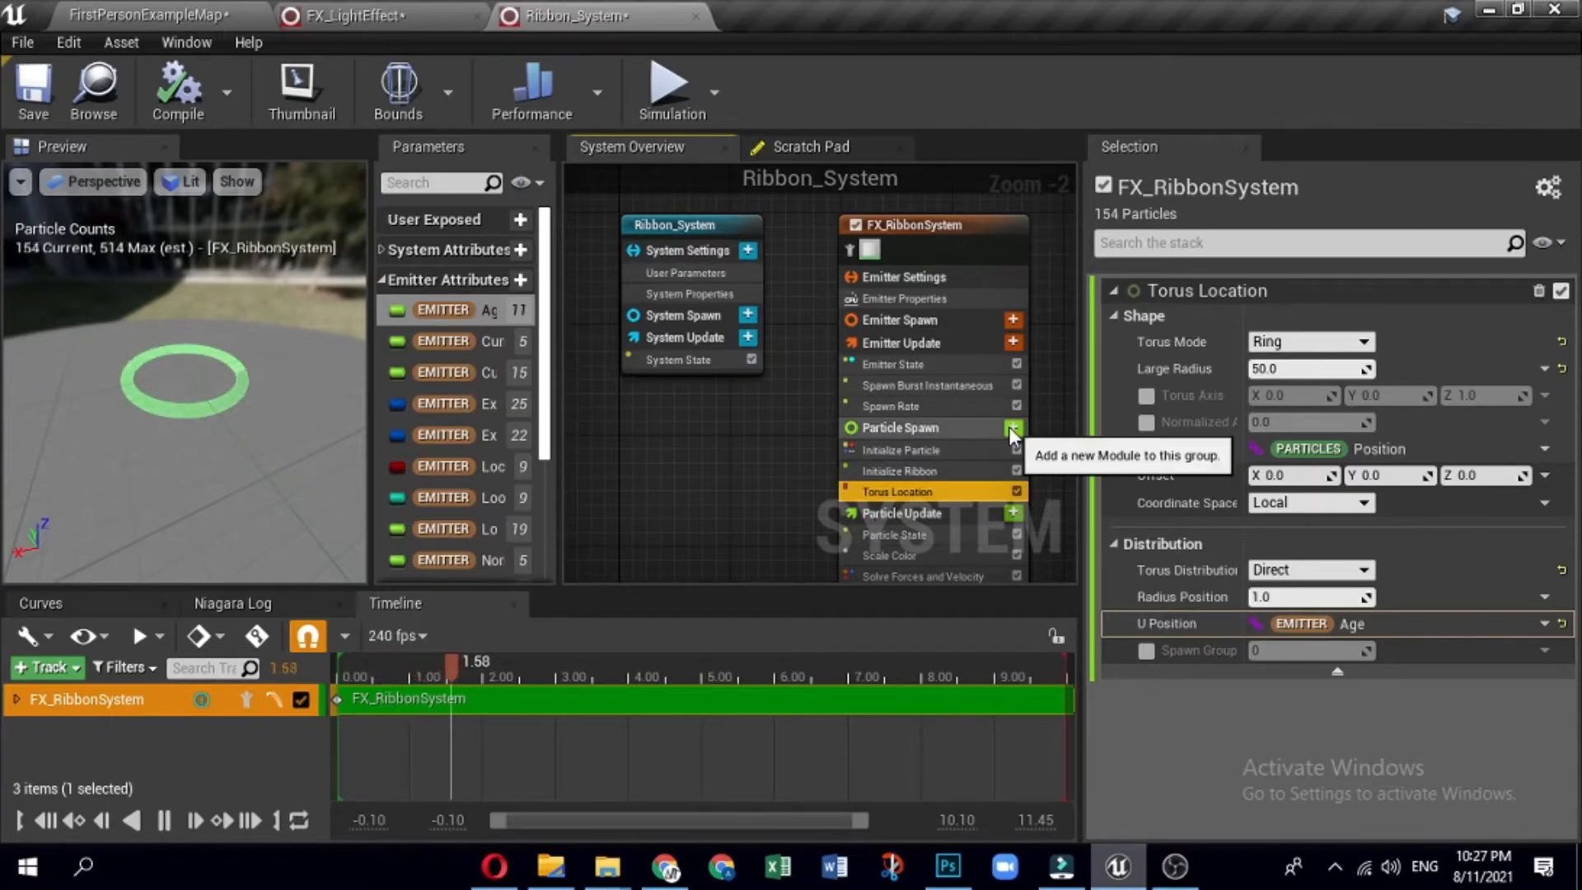
Step: Add an Add Velocity from Point module to Particle Spawn and set its Velocity Strength to 50
left_click(1013, 429)
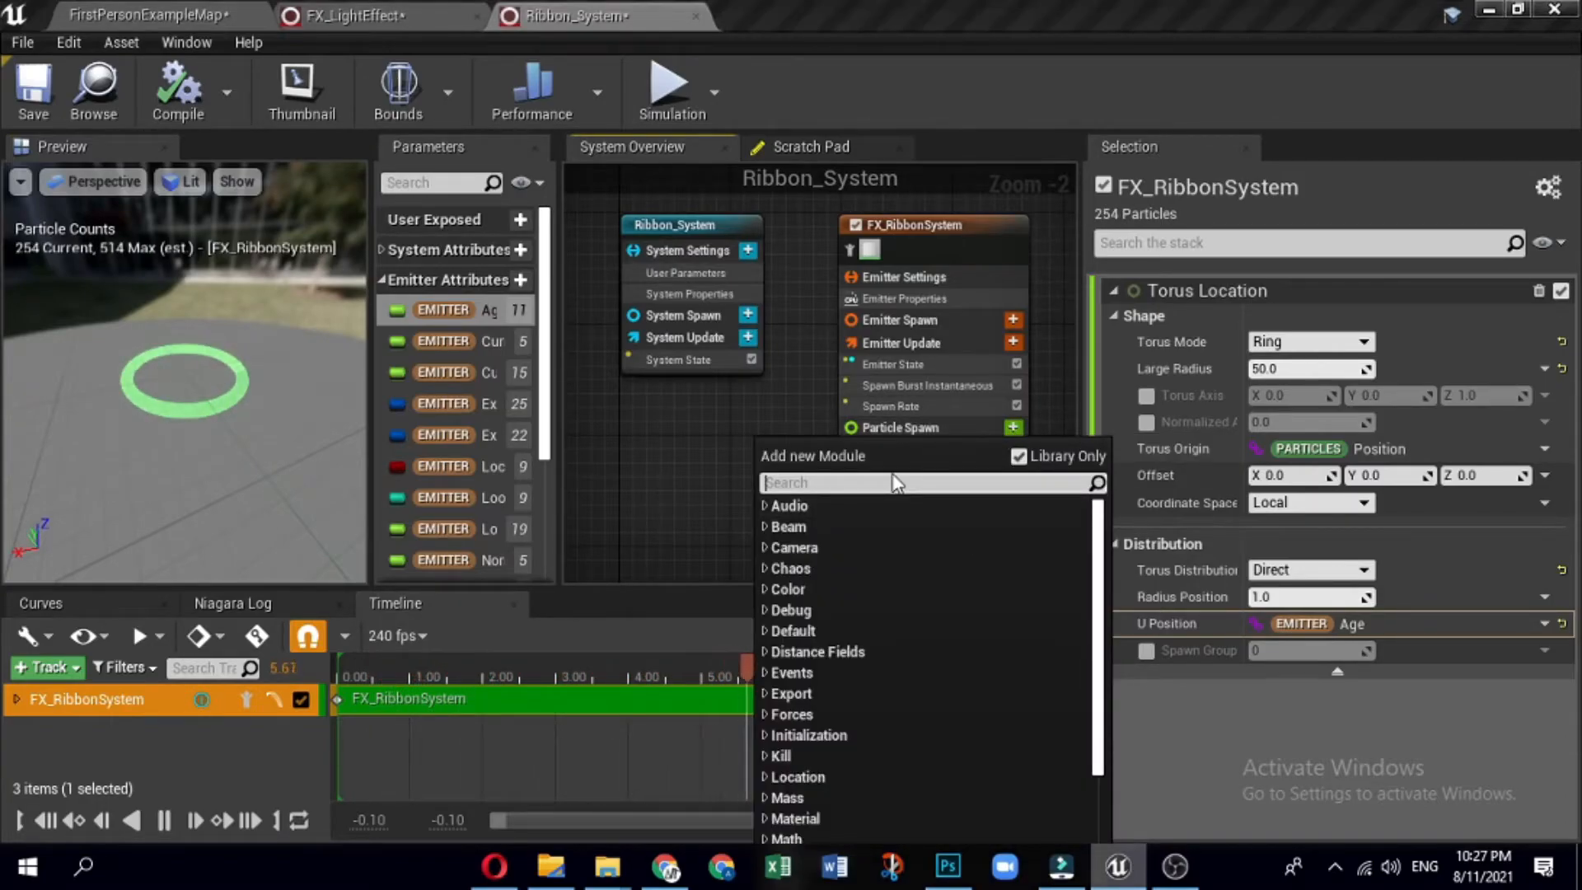
type("velo")
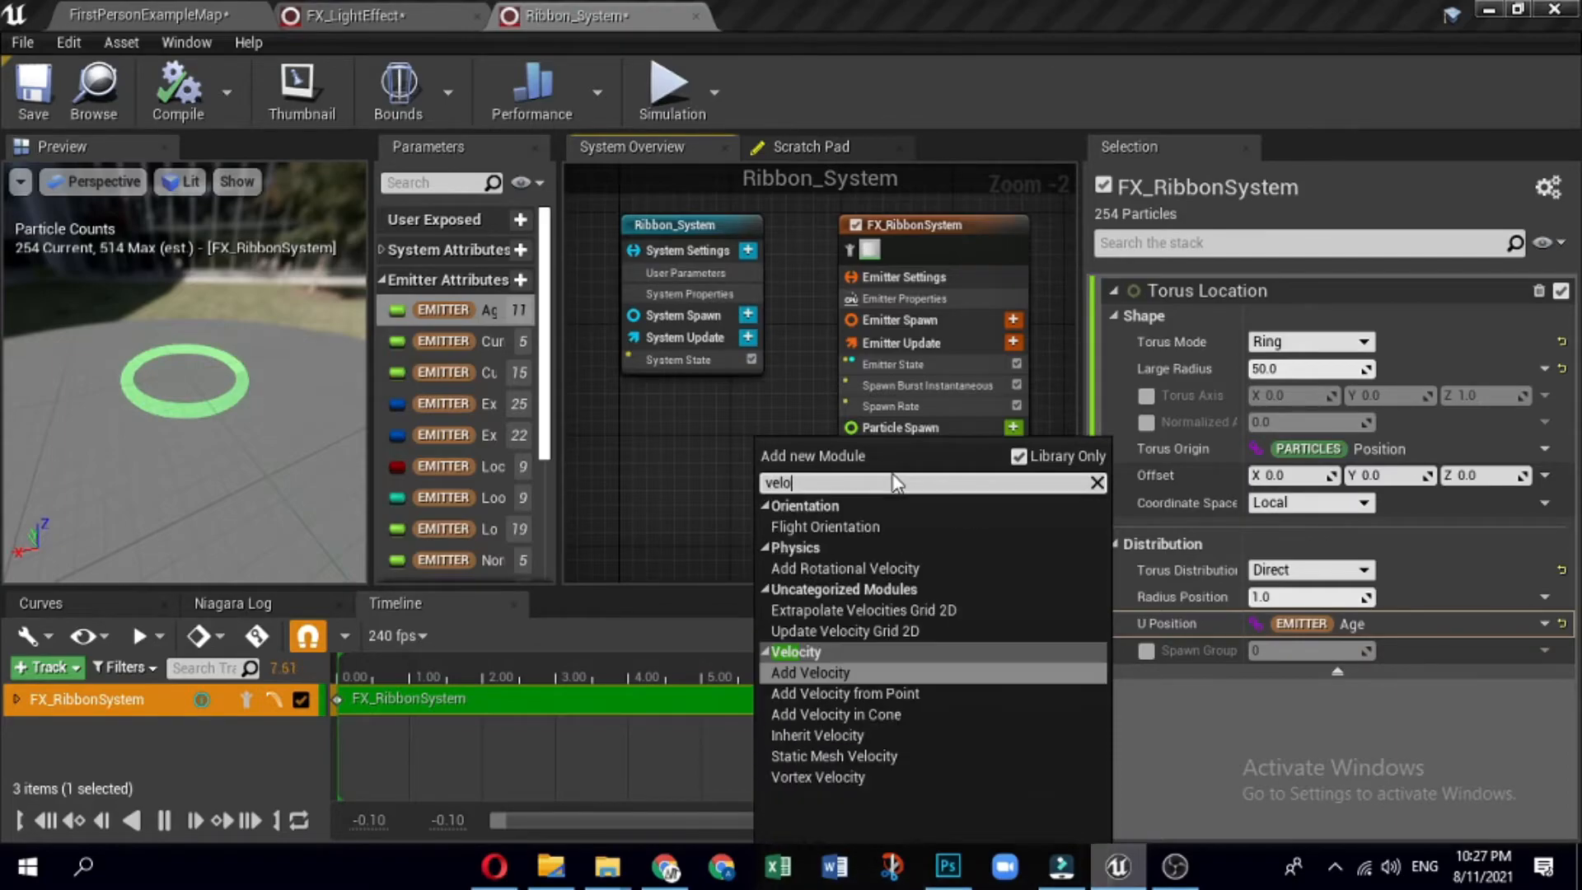
left_click(859, 695)
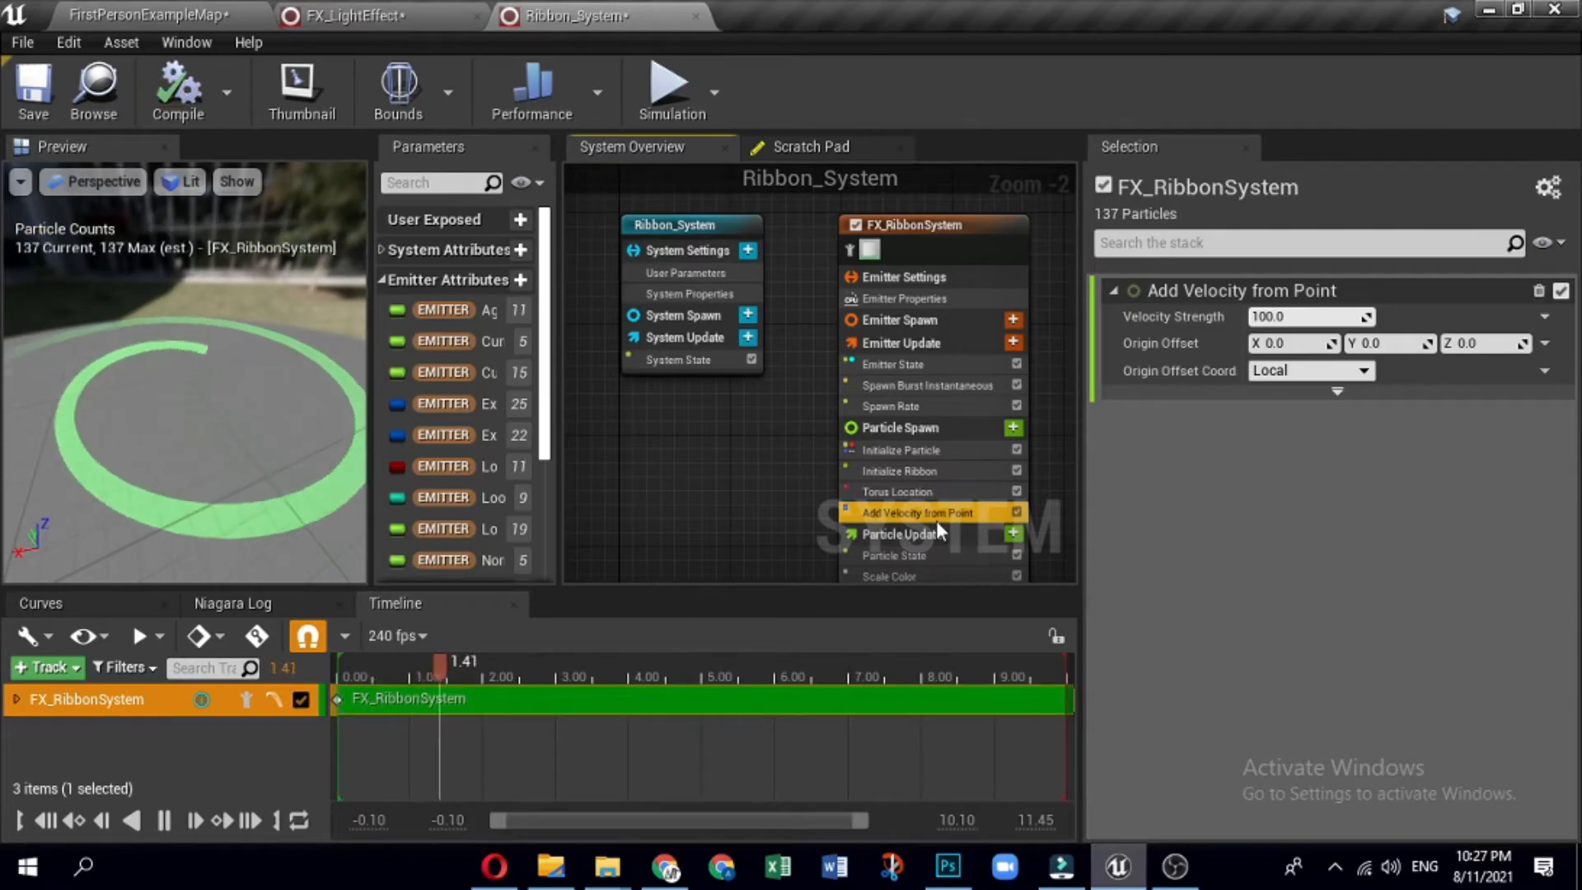
mouse_move(944, 517)
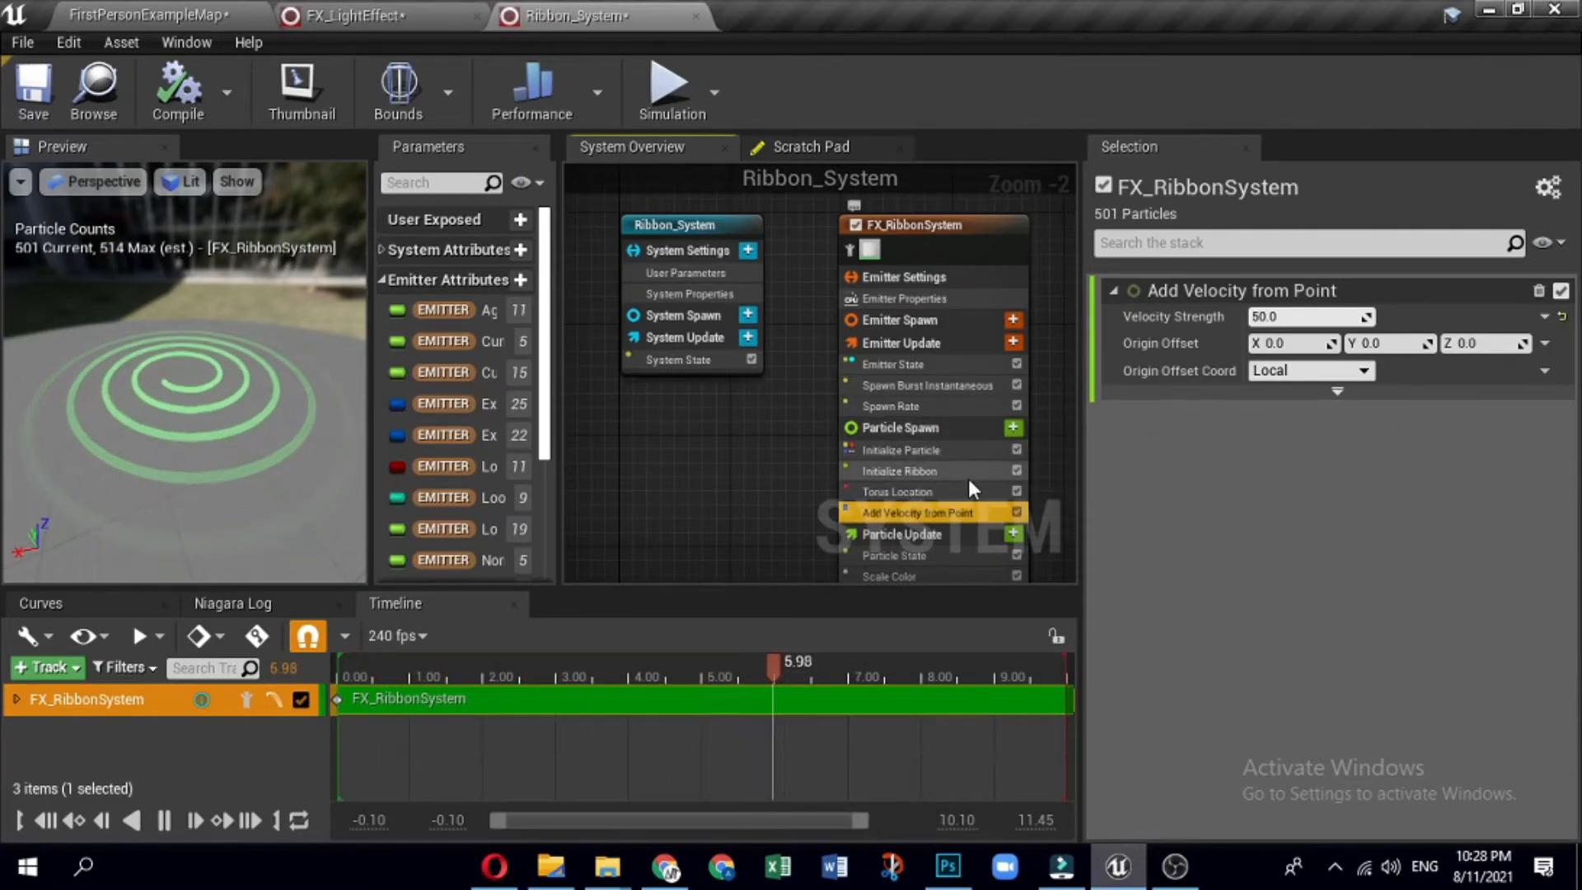
Step: Delete the Scale Color module from the emitter's Particle Update stage
scroll(936, 496, "down", 2)
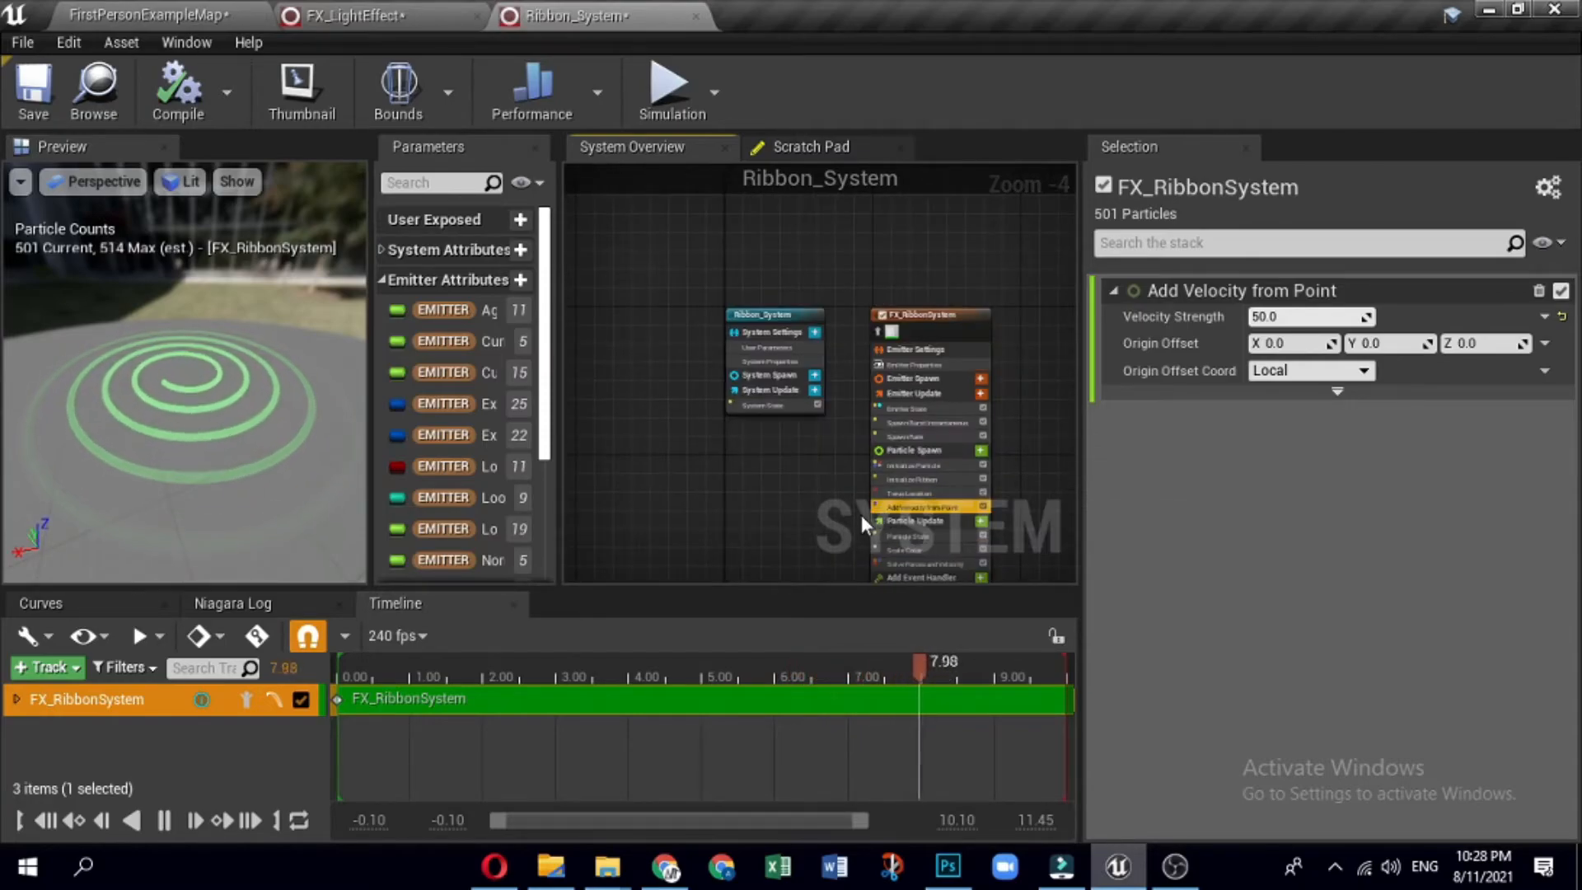
right_click_drag(862, 516, 880, 325)
scroll(880, 324, "up", 3)
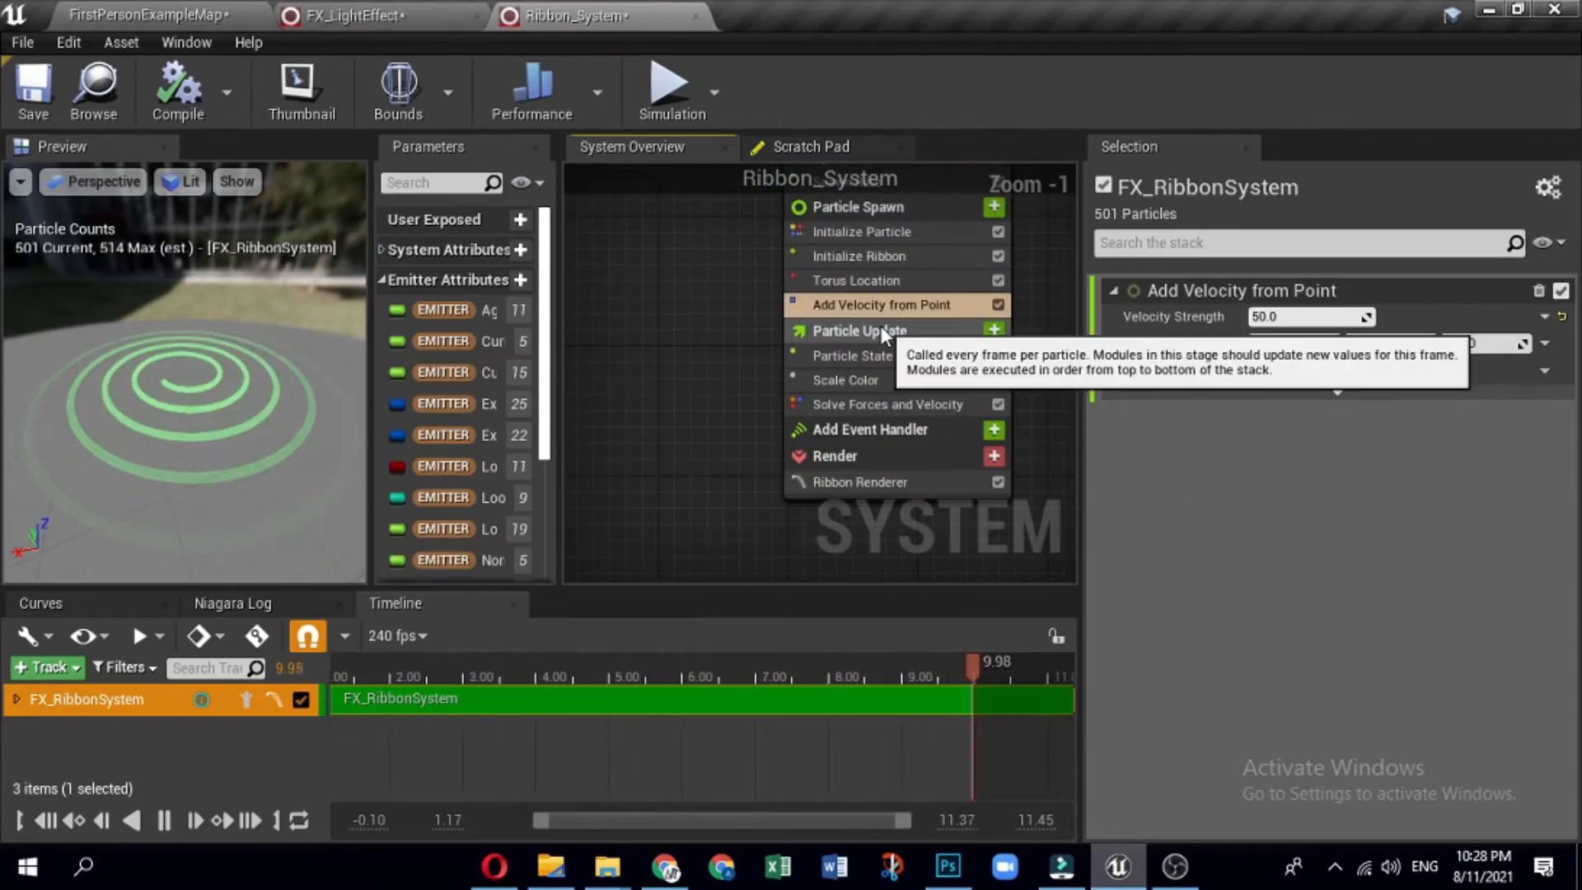
left_click(882, 327)
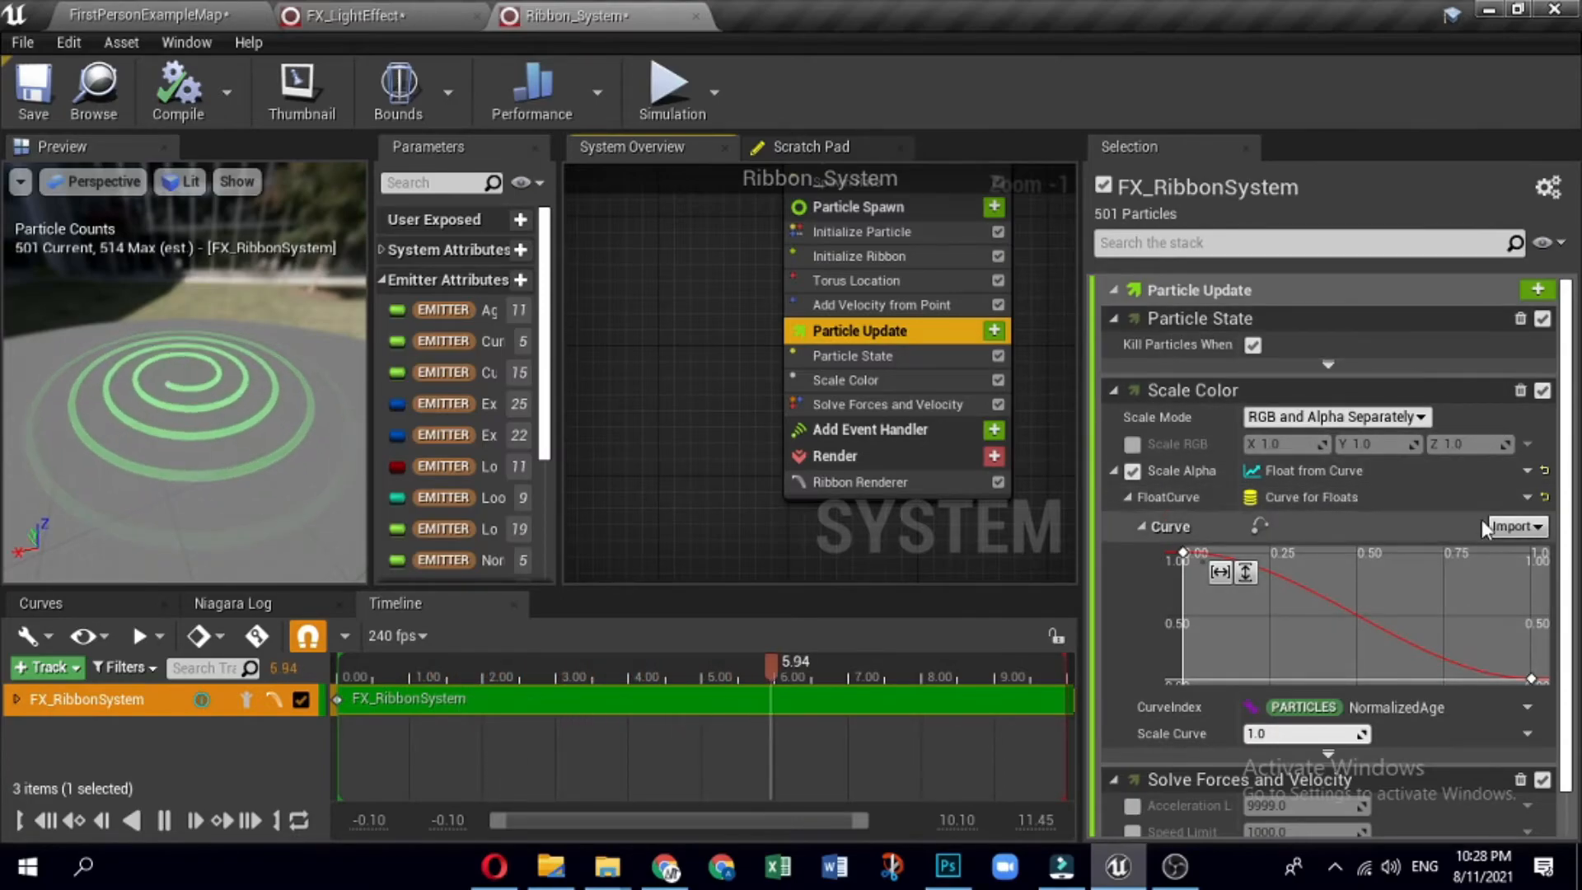
left_click(1521, 390)
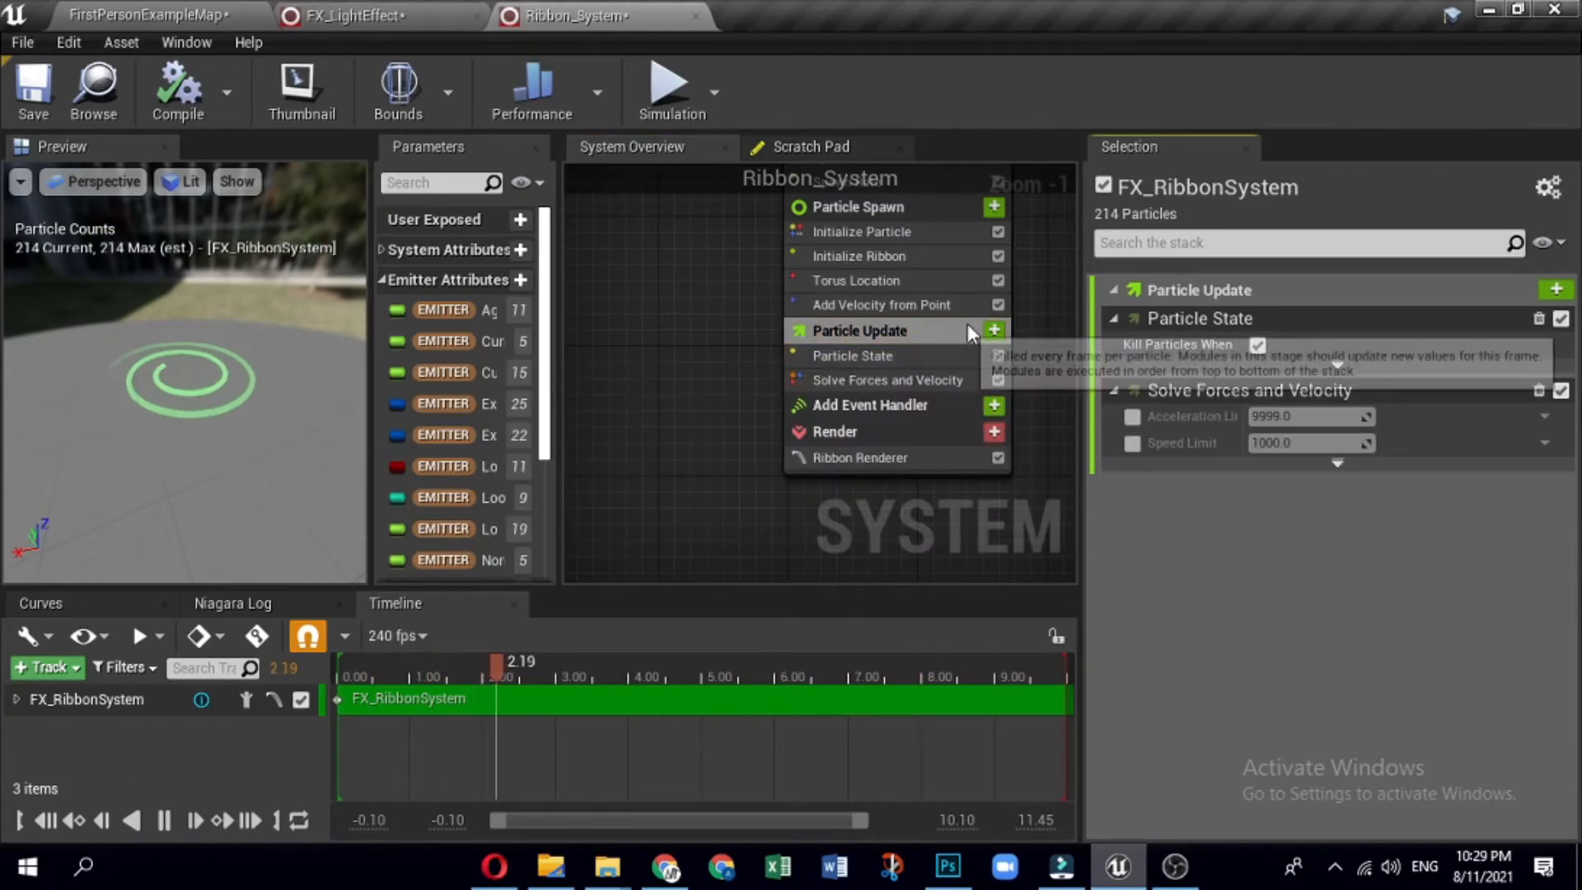
Step: Add an Acceleration Force module to Particle Update and fix its dependency issue by moving it before Solve Forces and Velocity
left_click(995, 330)
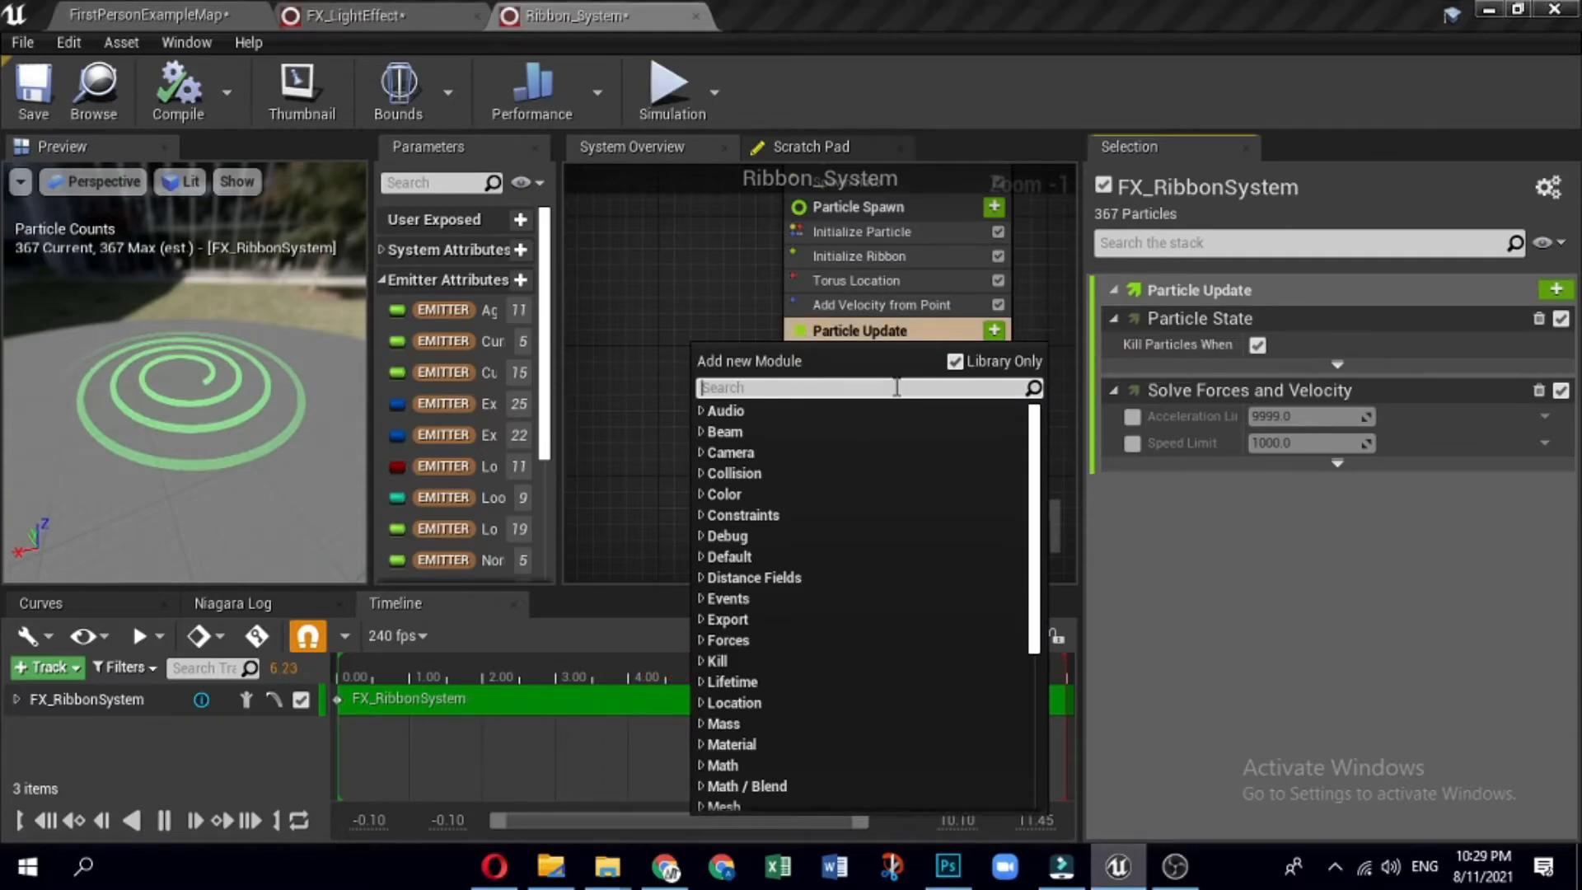
type("acc")
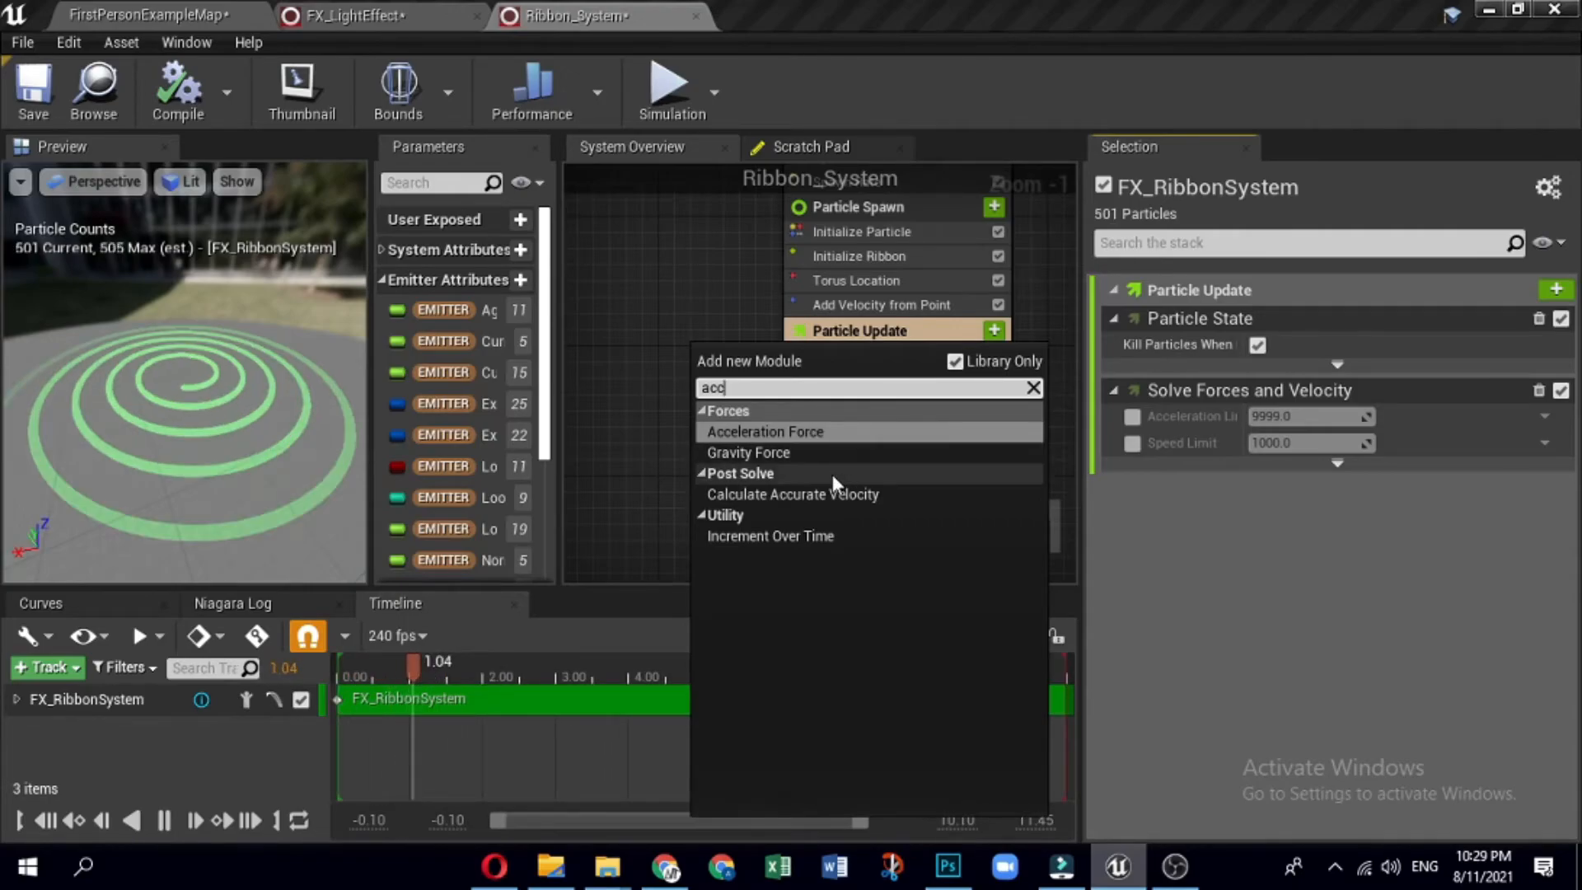
left_click(893, 430)
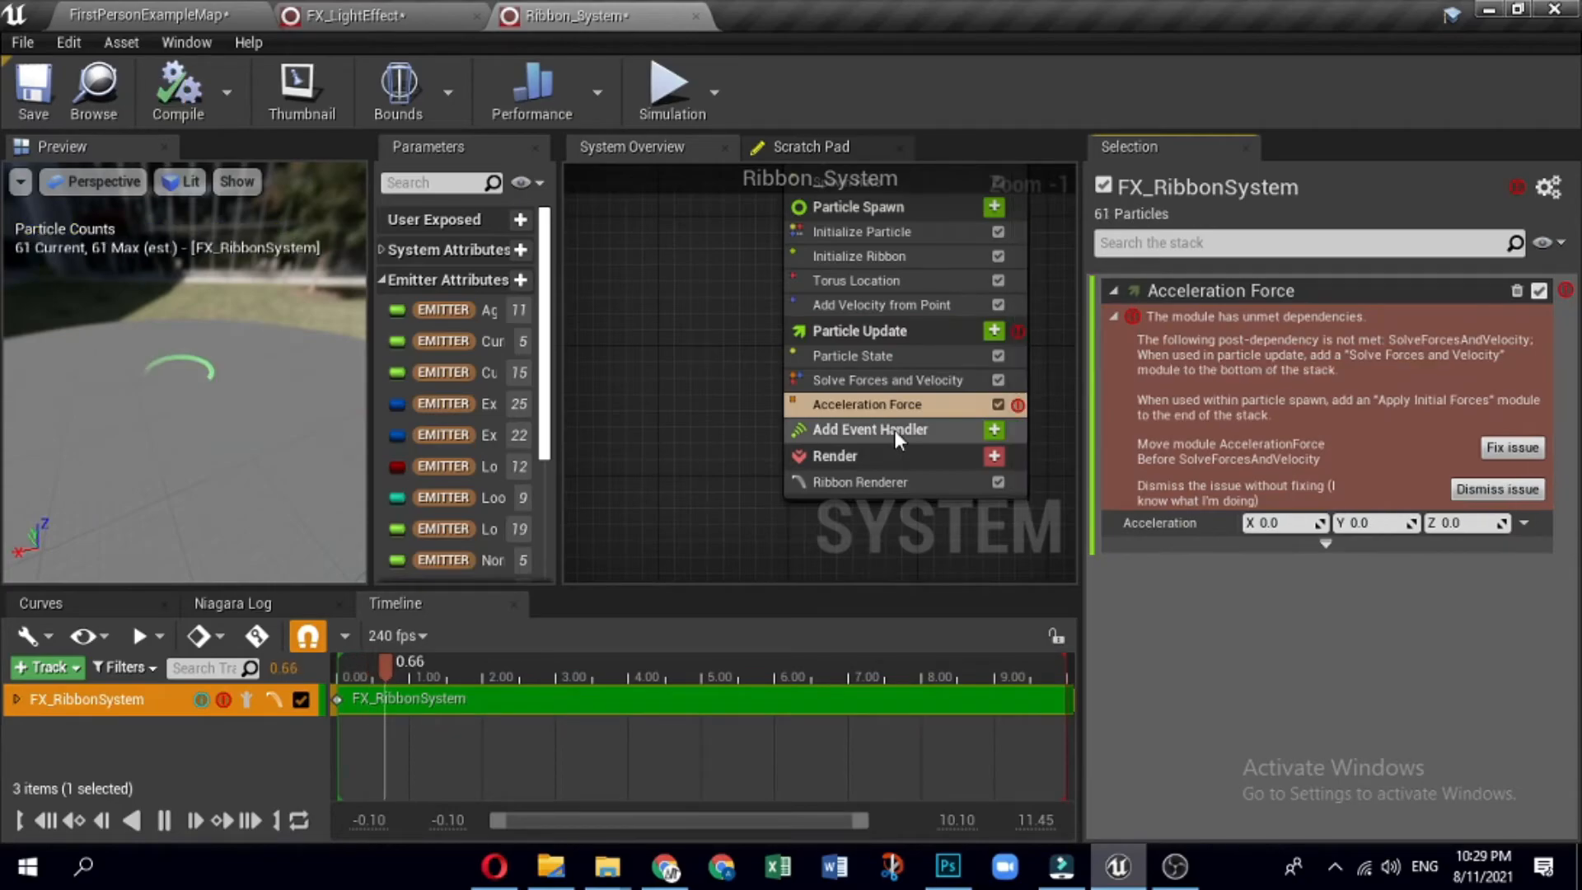
left_click(1521, 445)
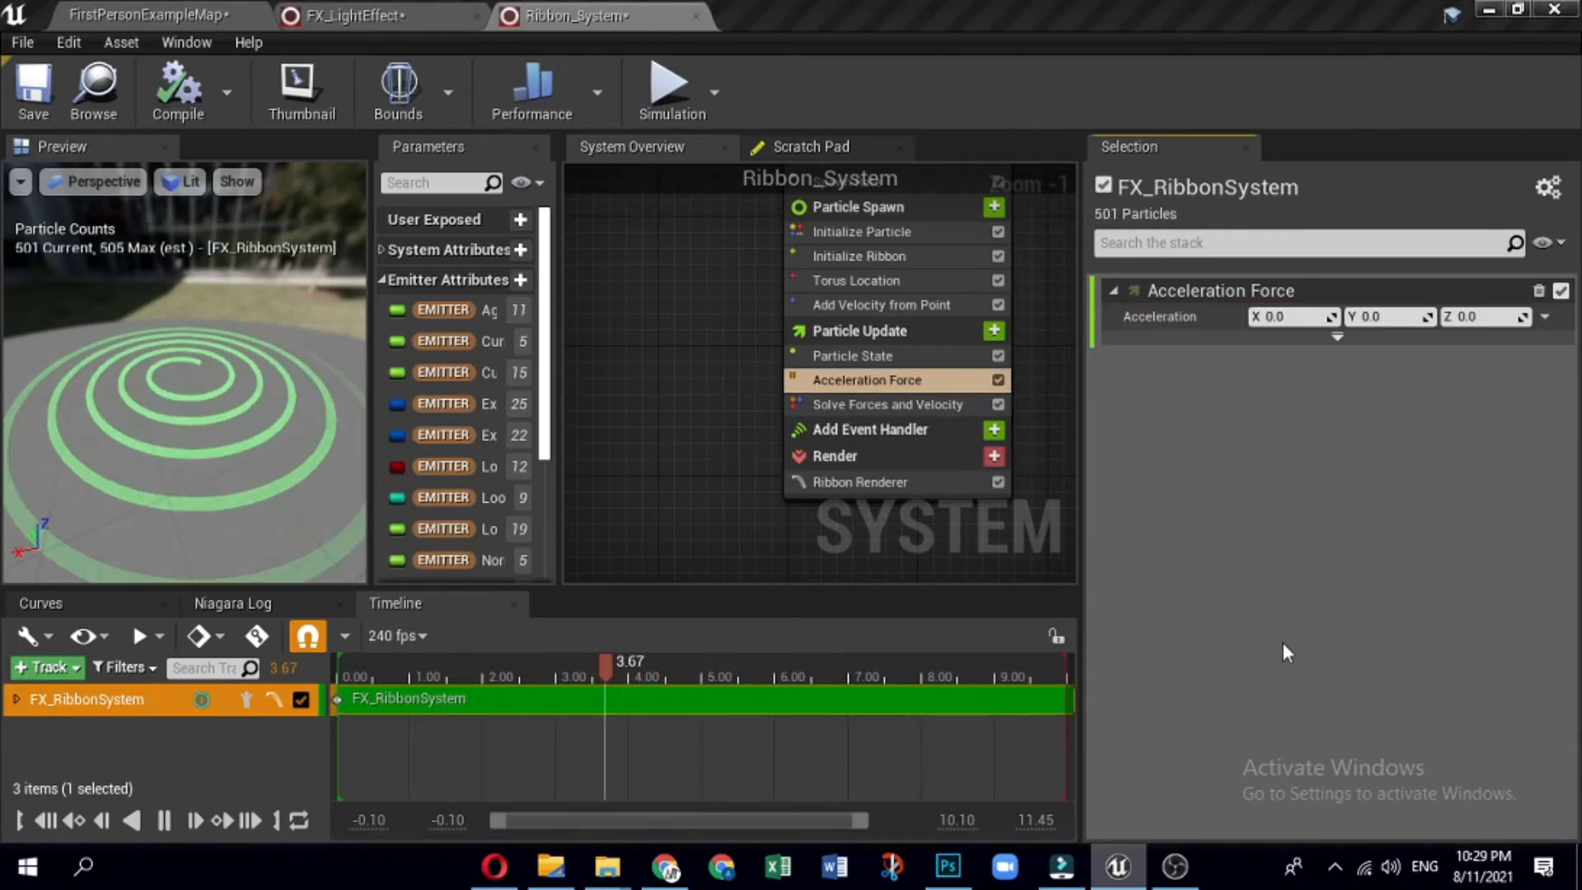
Step: Set the Acceleration Force's Z acceleration to -200
left_click(1463, 316)
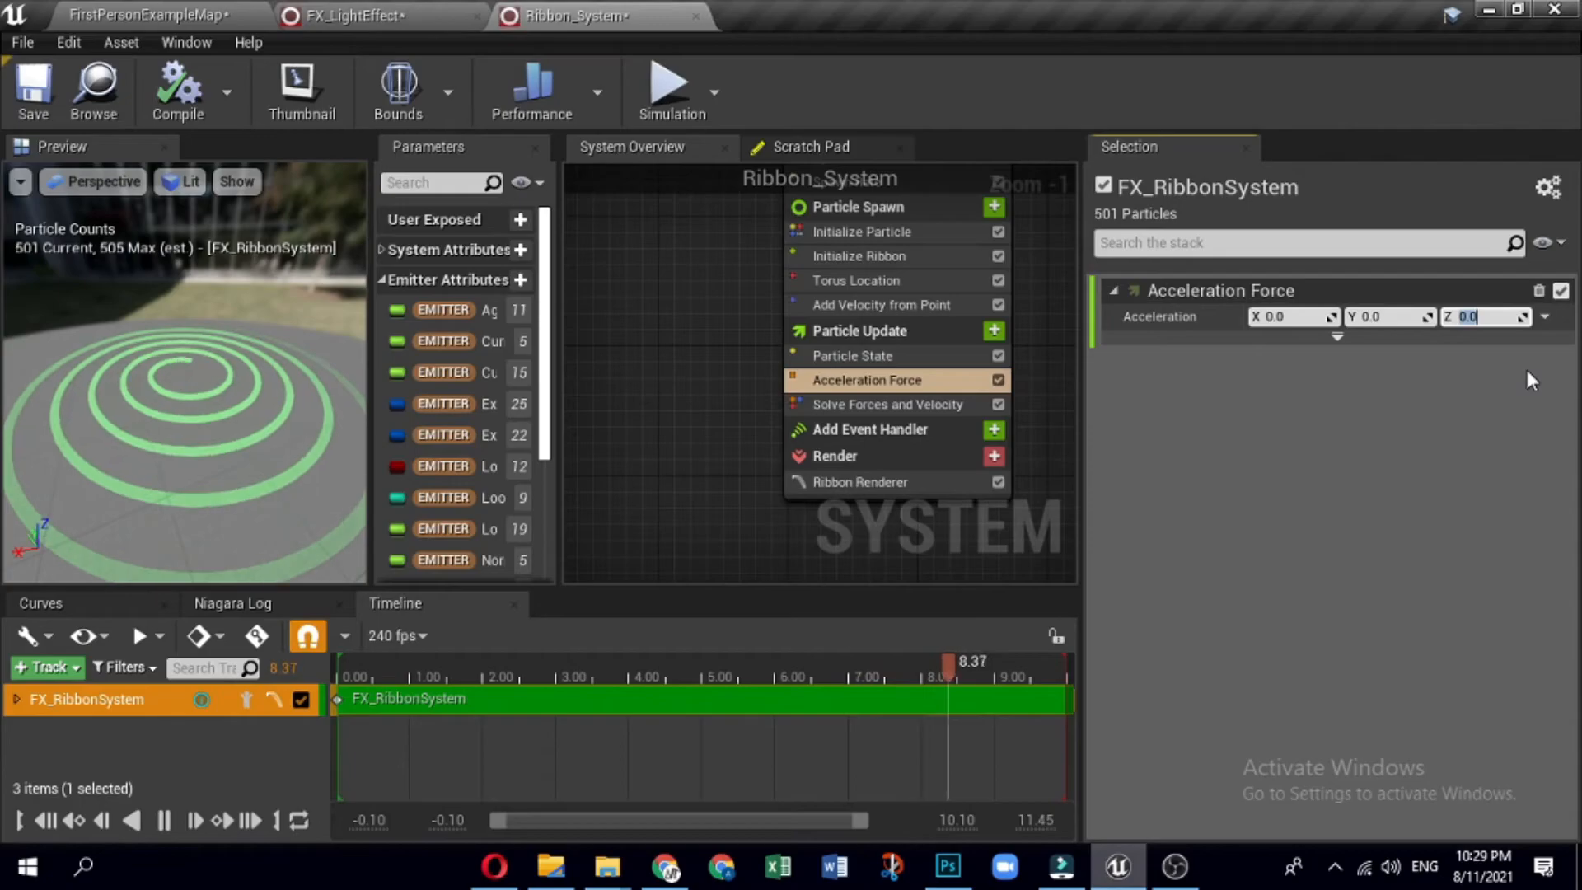
type("-")
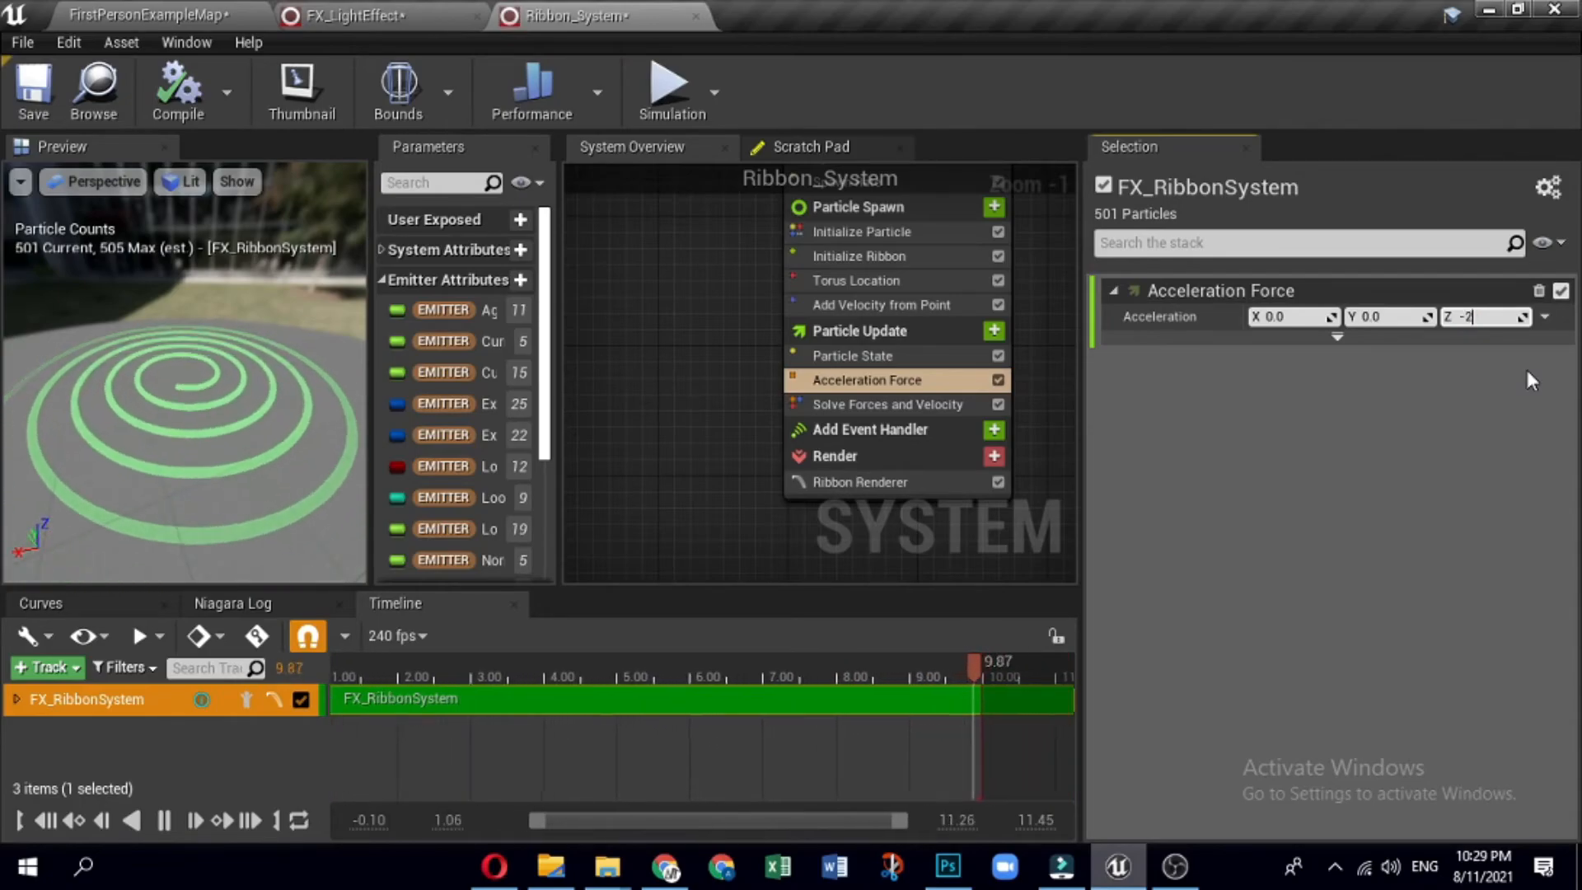
type("200")
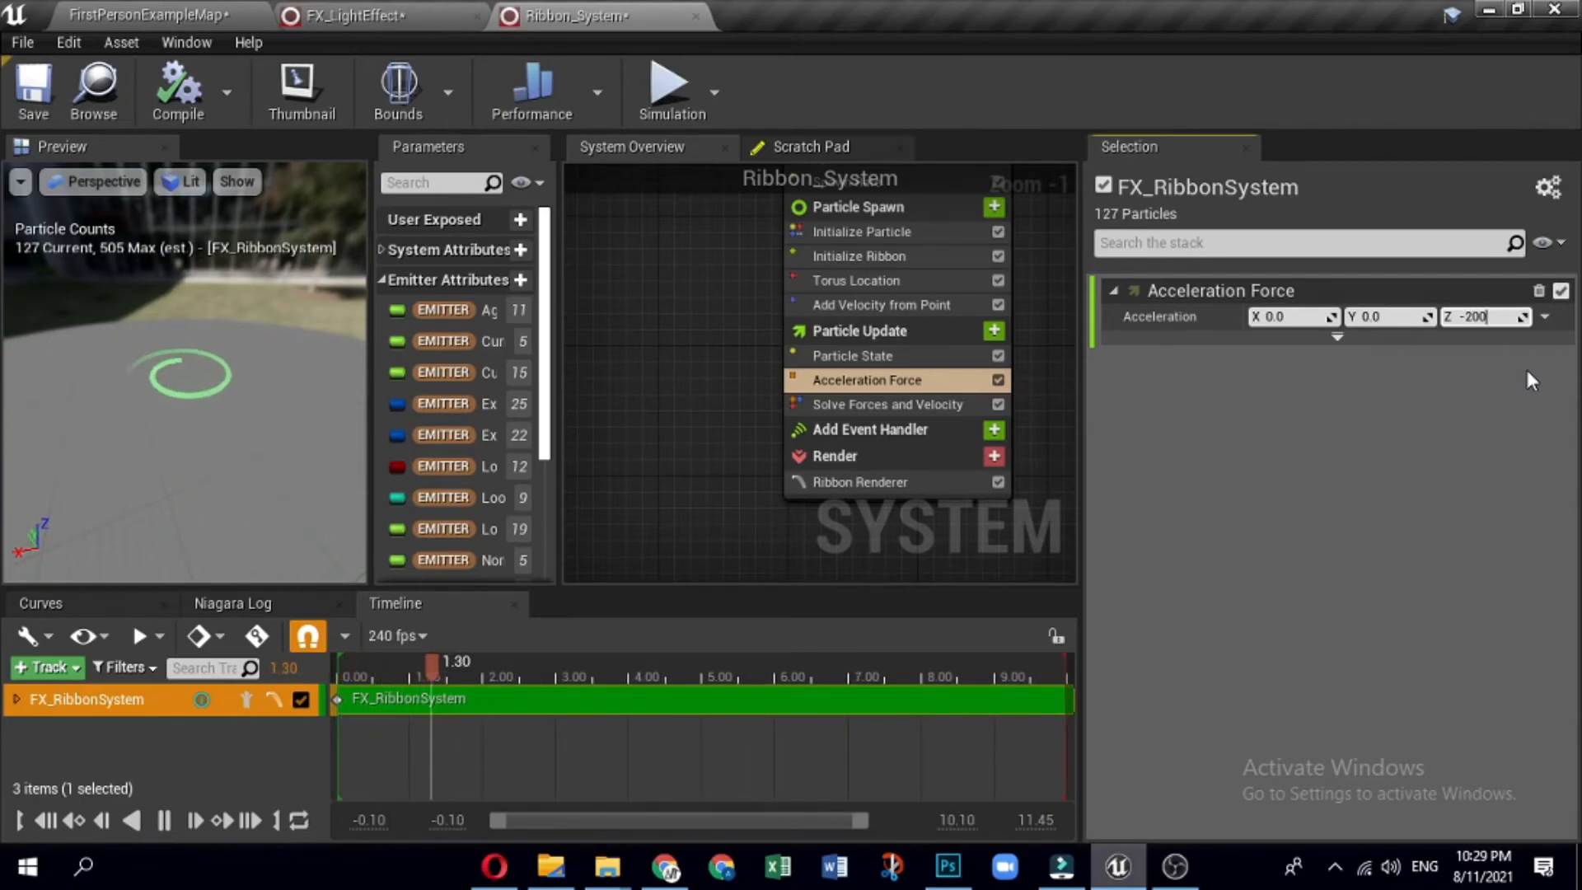
key("Return")
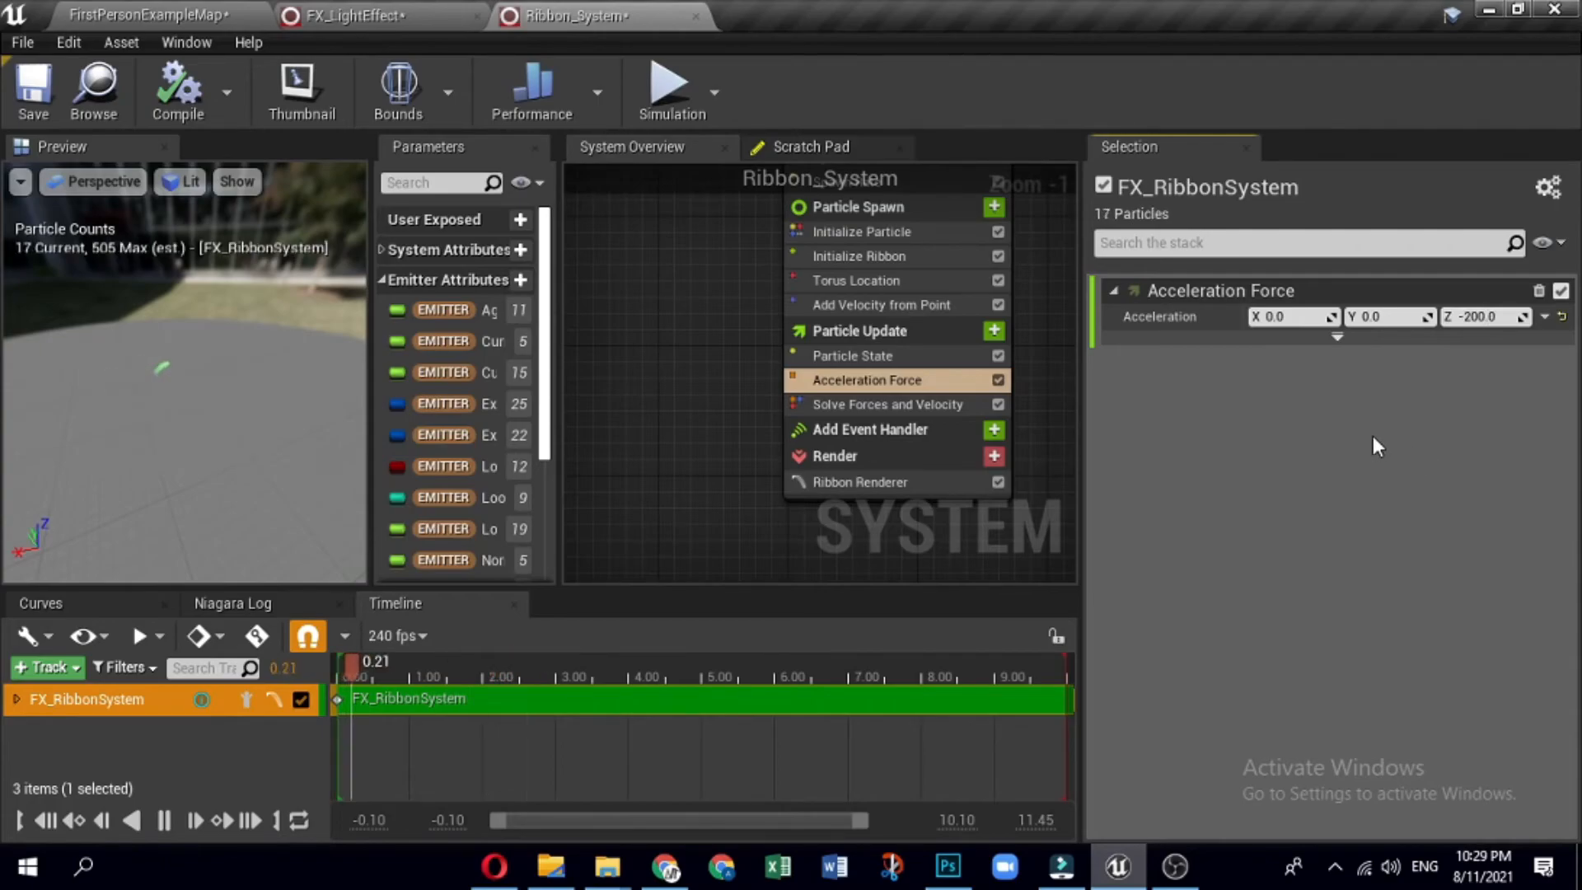